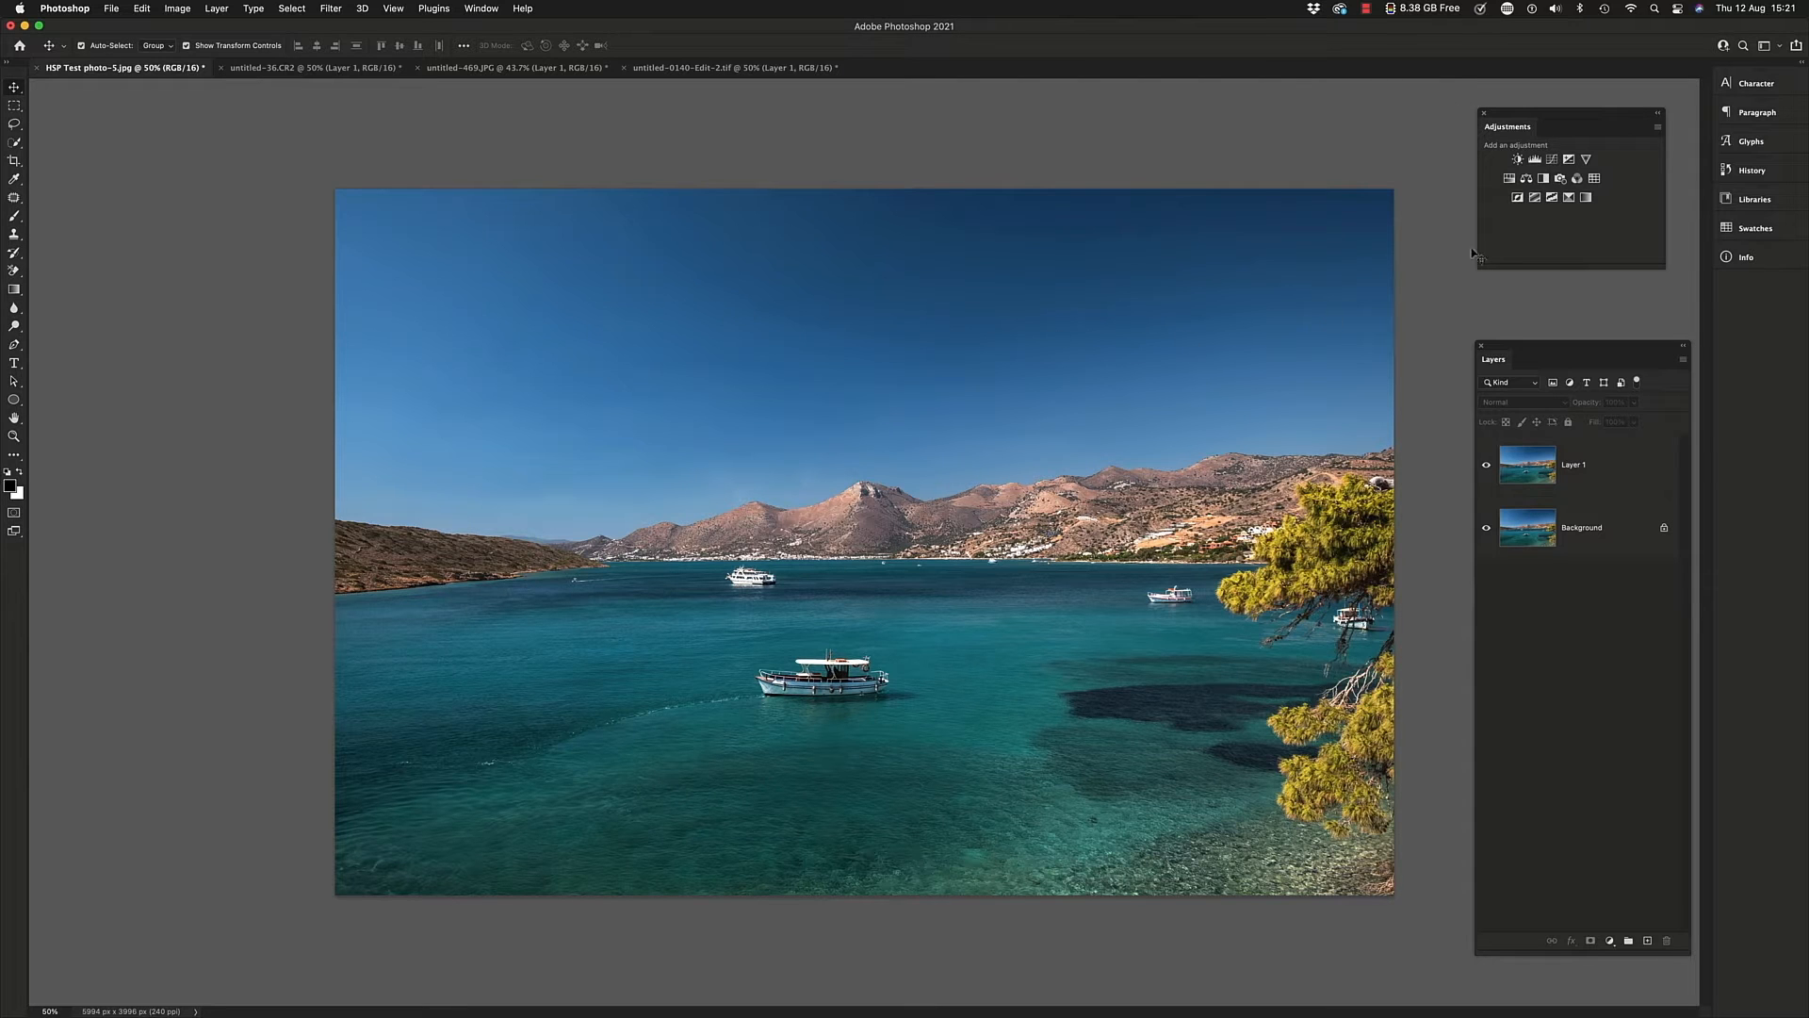
Dock the floating Adjustments panel in the collapsed panel strip beneath Info
left_click_drag(1529, 117, 1738, 286)
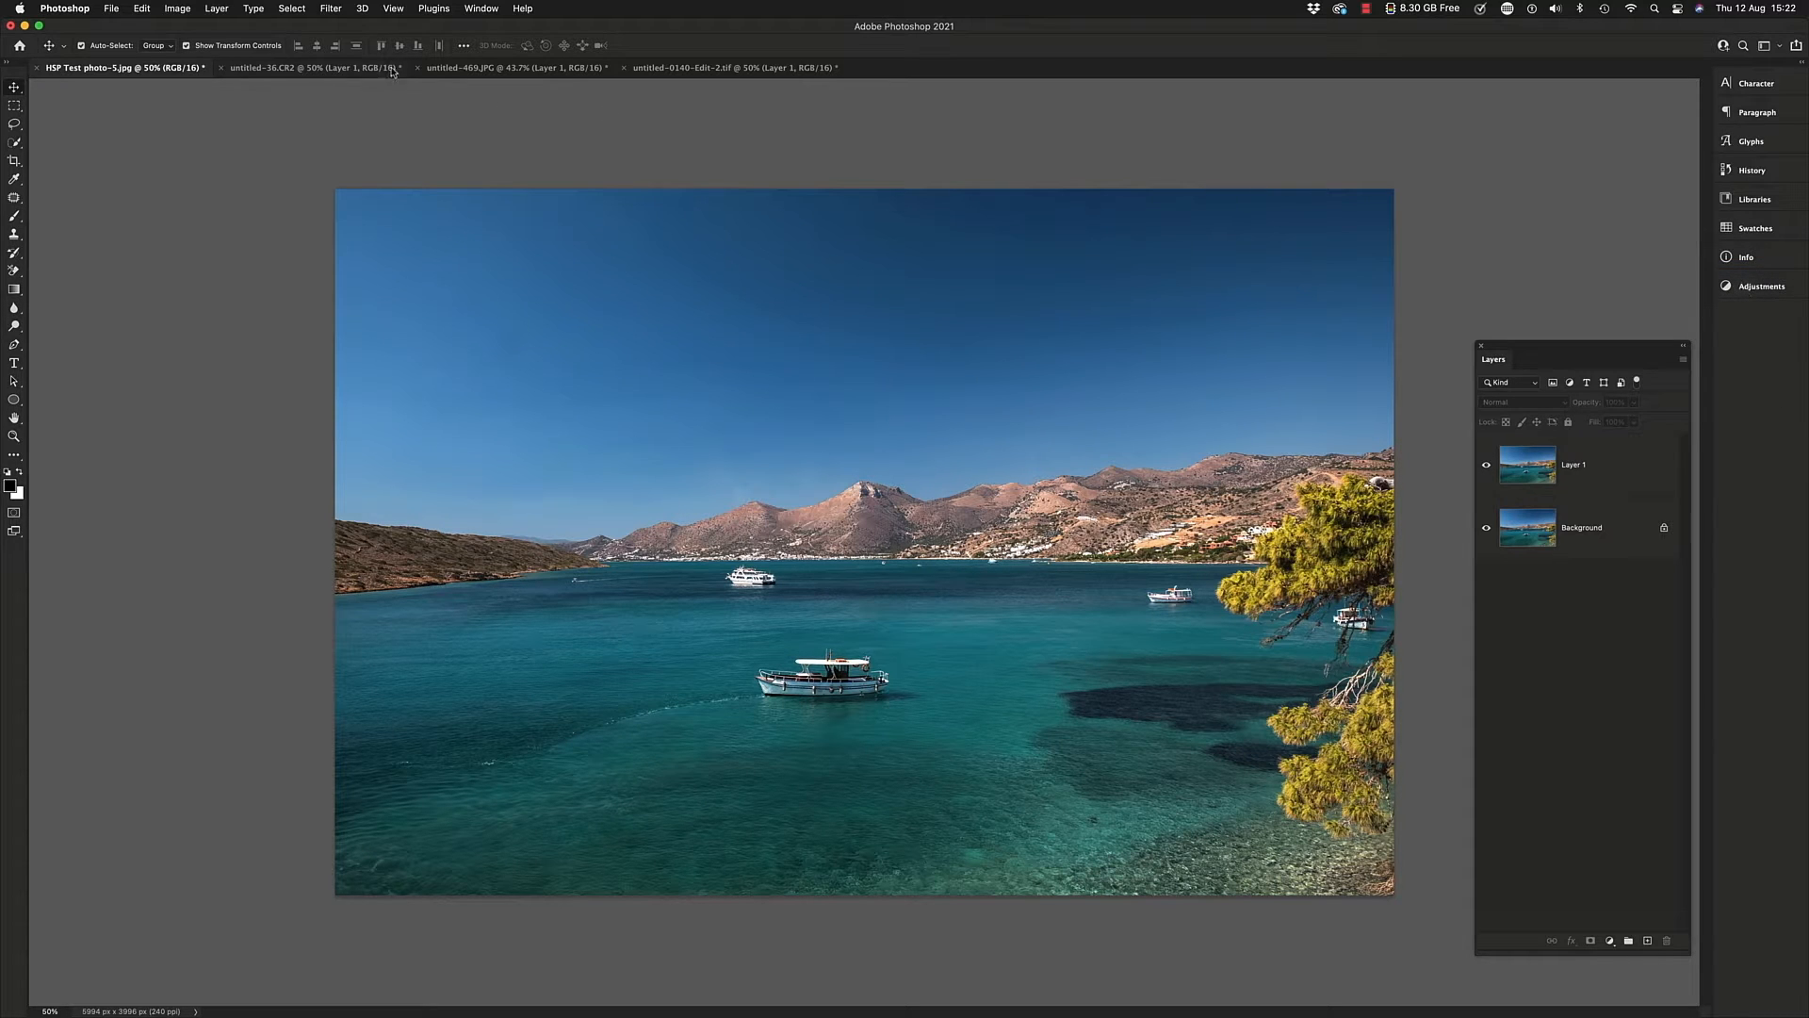
left_click(480, 9)
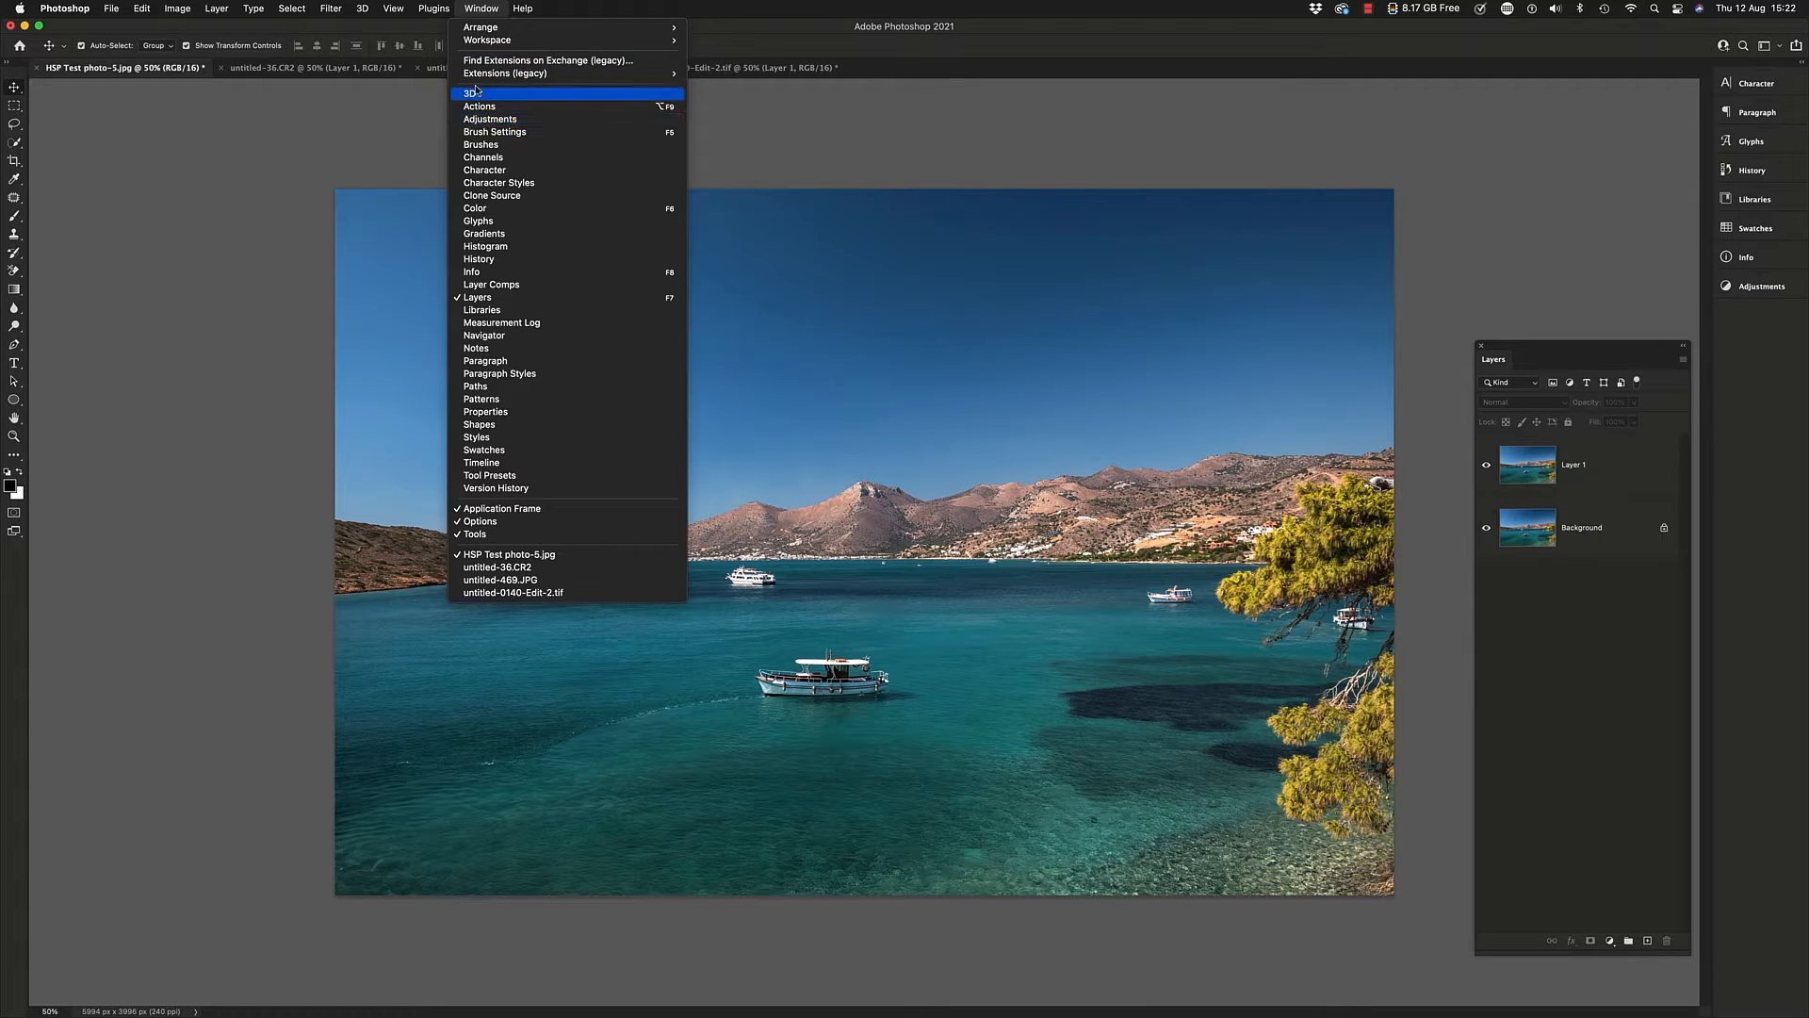
left_click(783, 9)
Add a Black & White adjustment layer above Layer 1 of the seascape photo and compare it with the colour original
left_click(1740, 290)
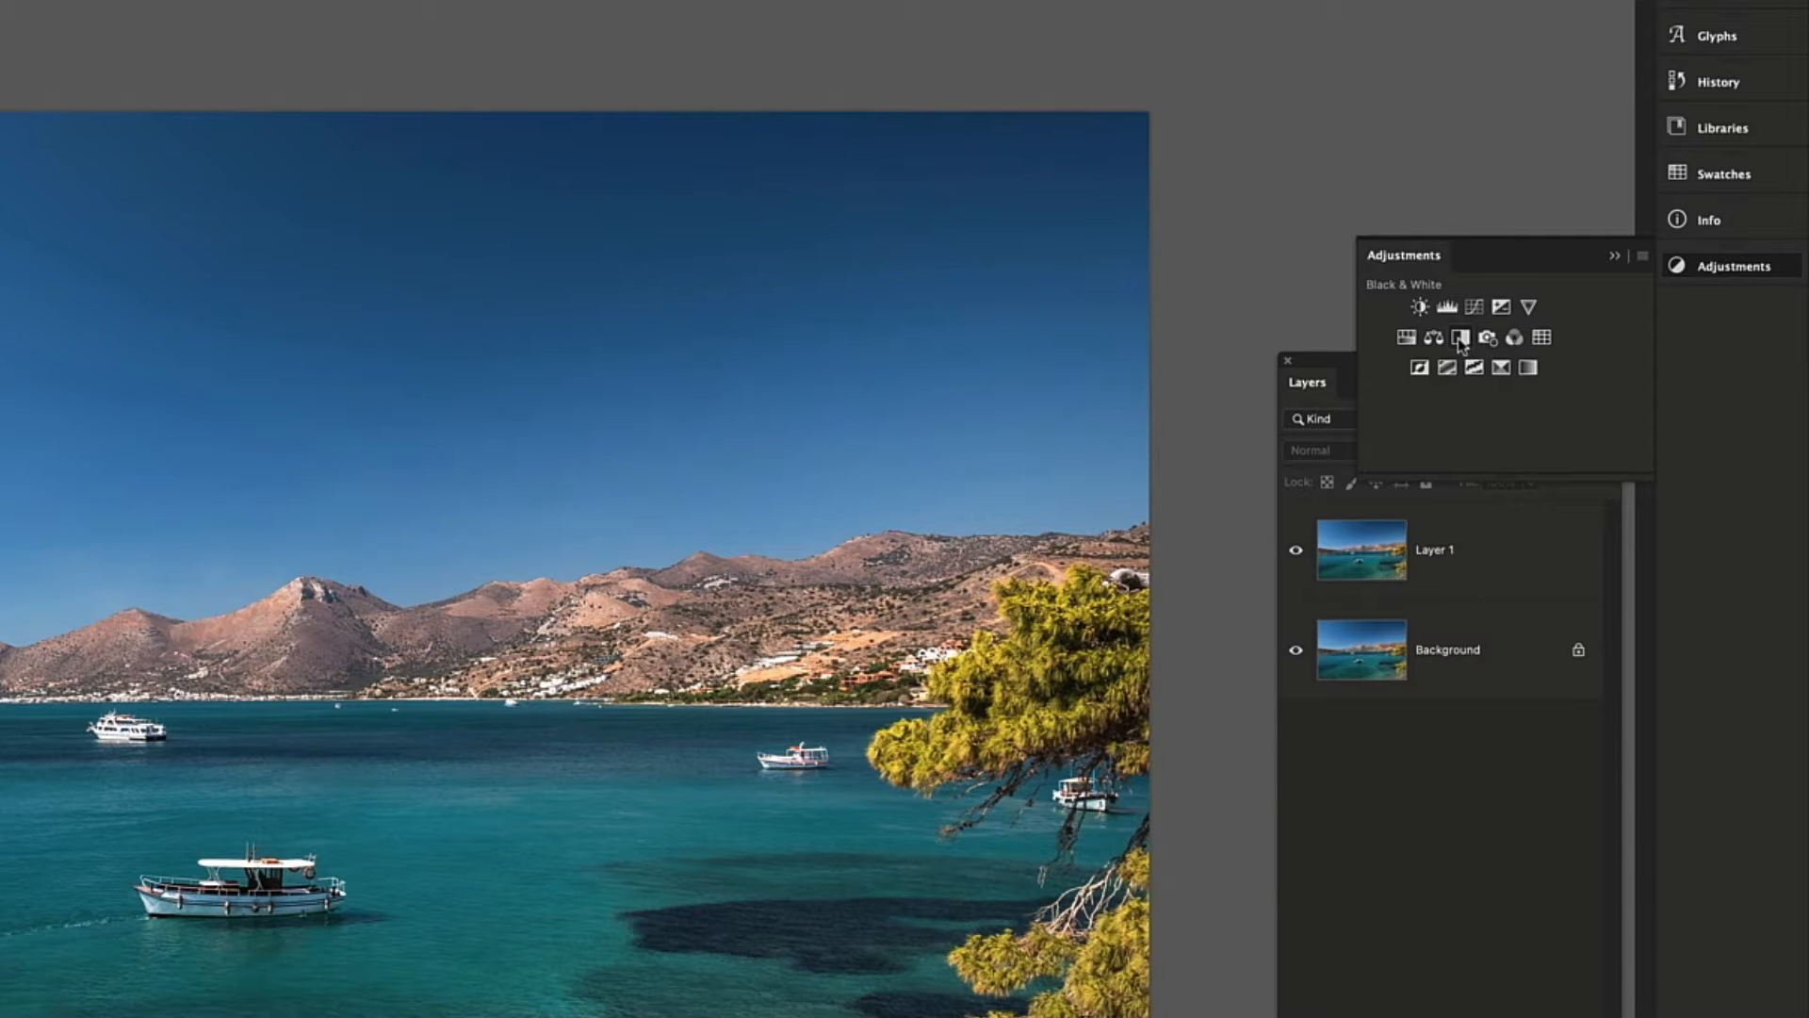
left_click(1461, 340)
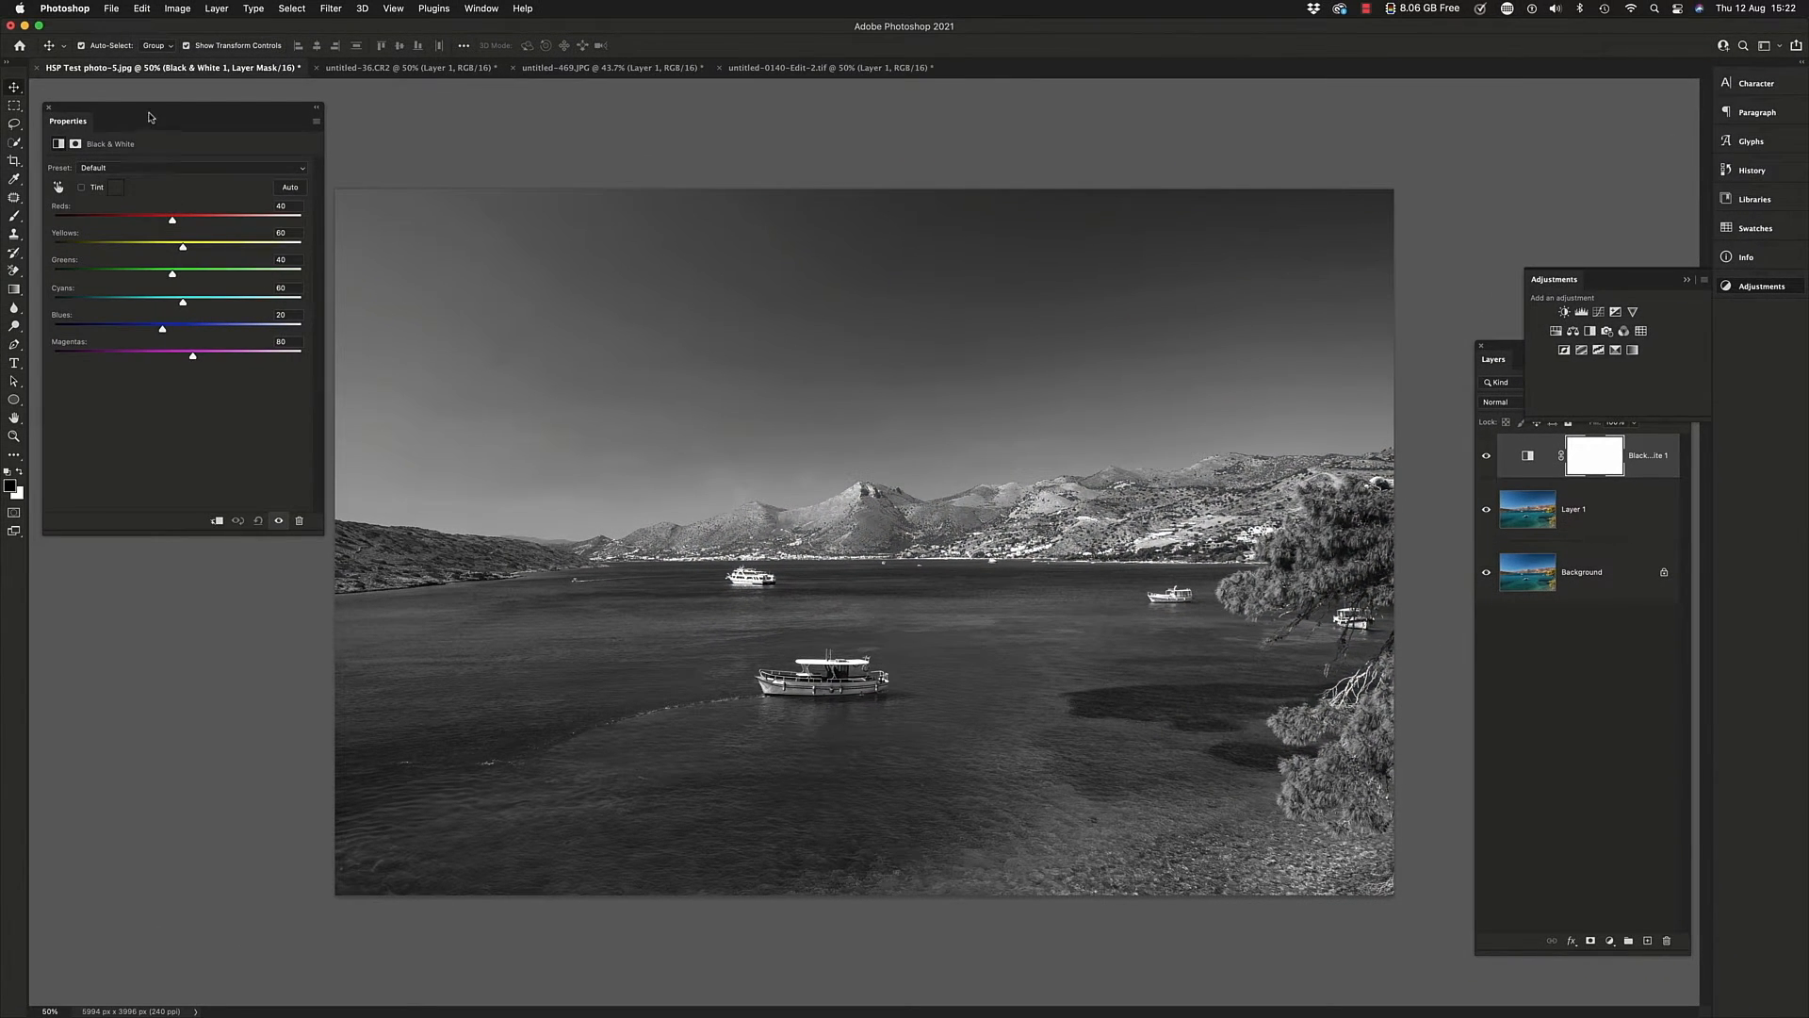
left_click_drag(118, 113, 145, 221)
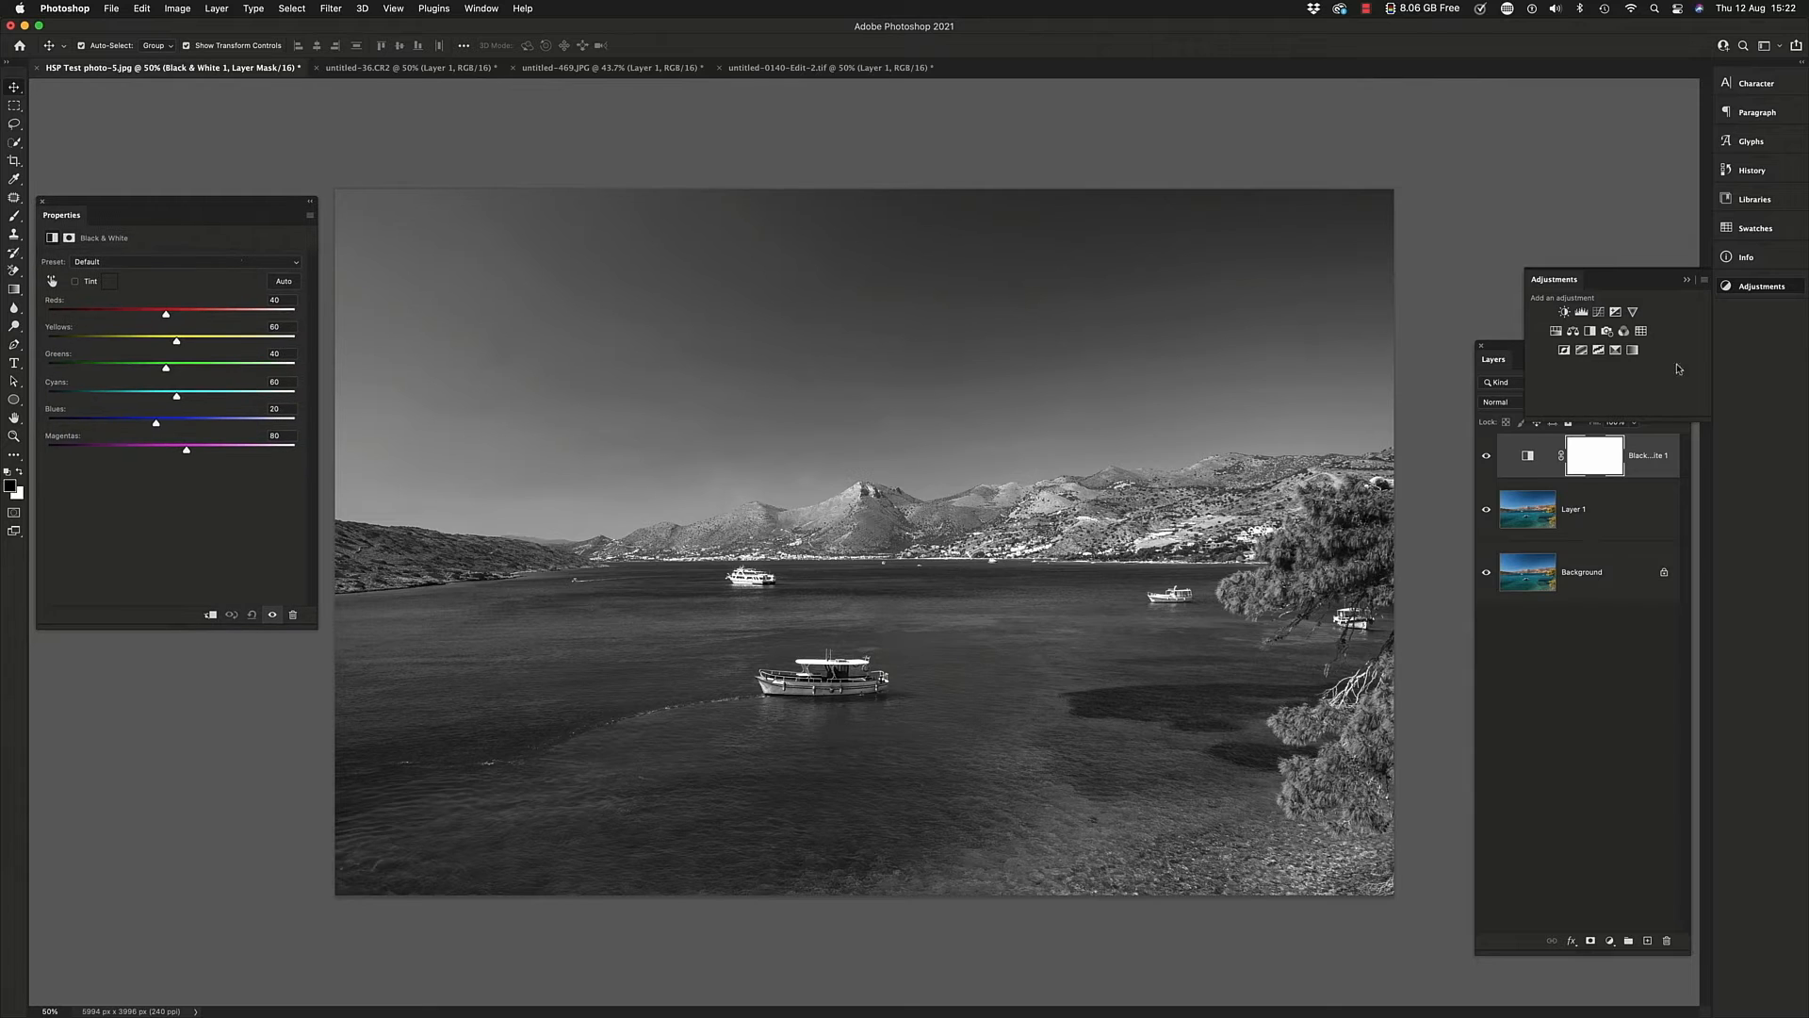
left_click(1686, 280)
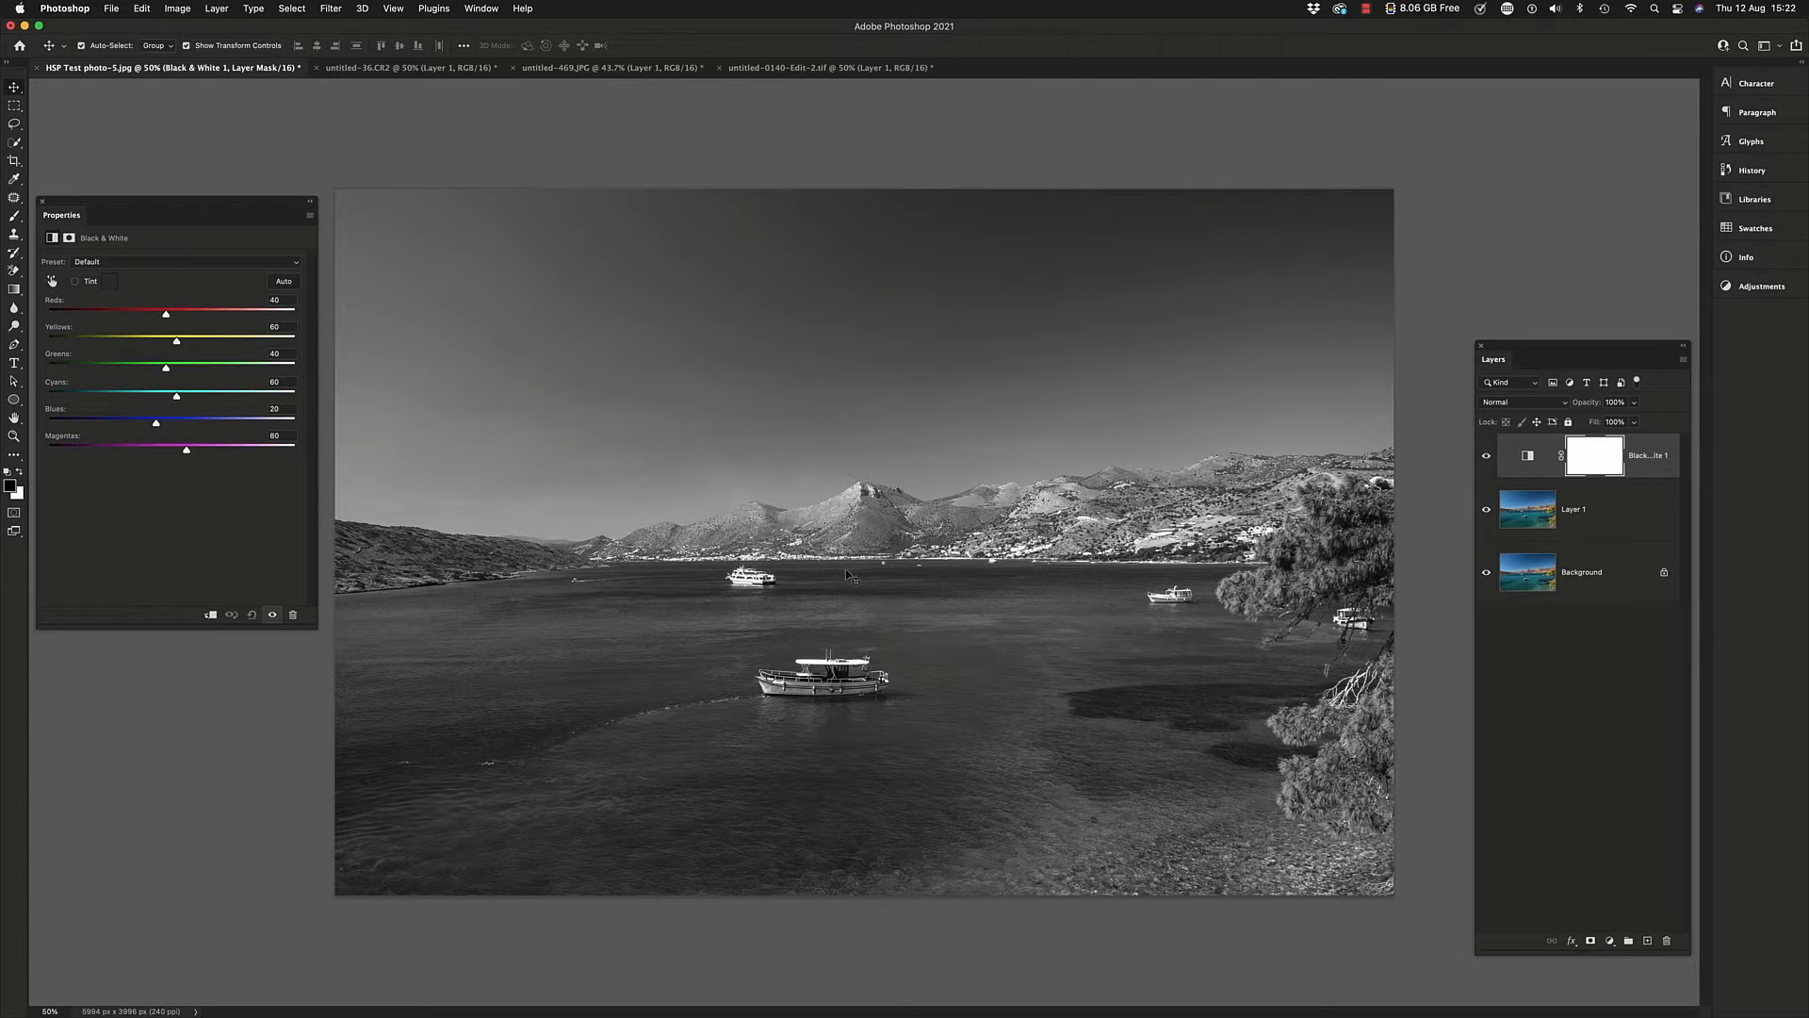
left_click(1486, 458)
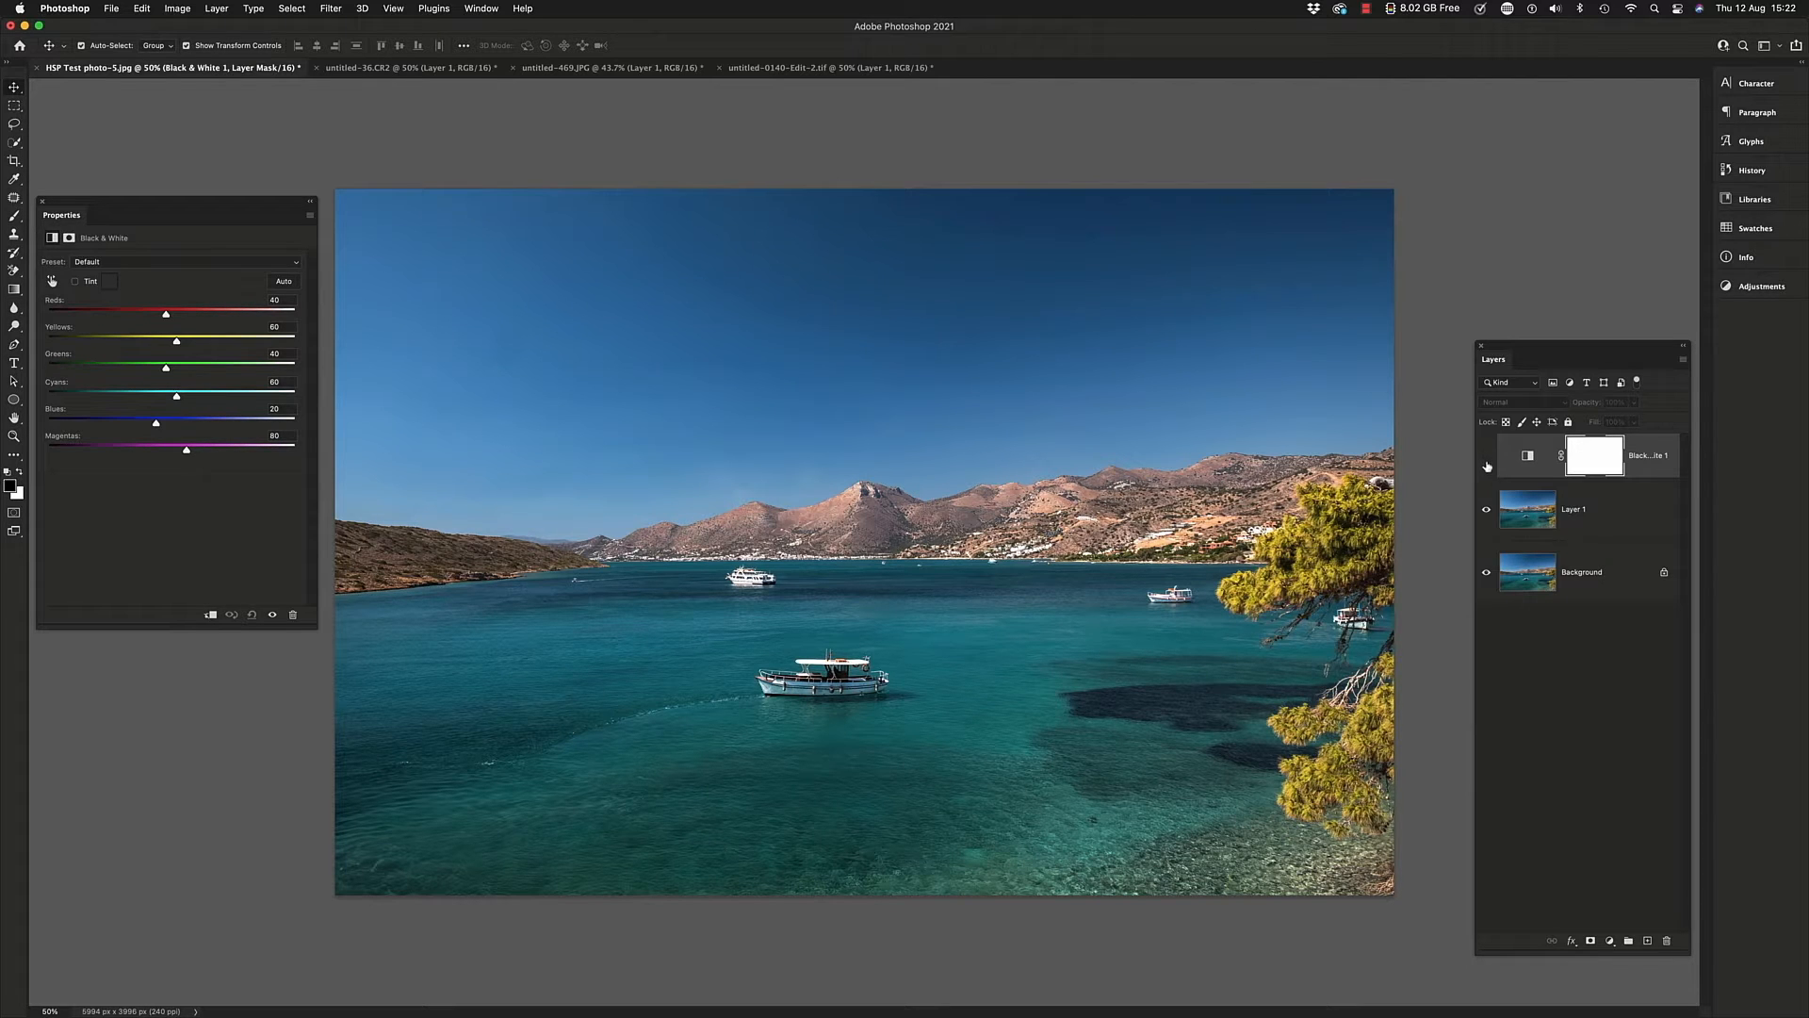
left_click(1487, 458)
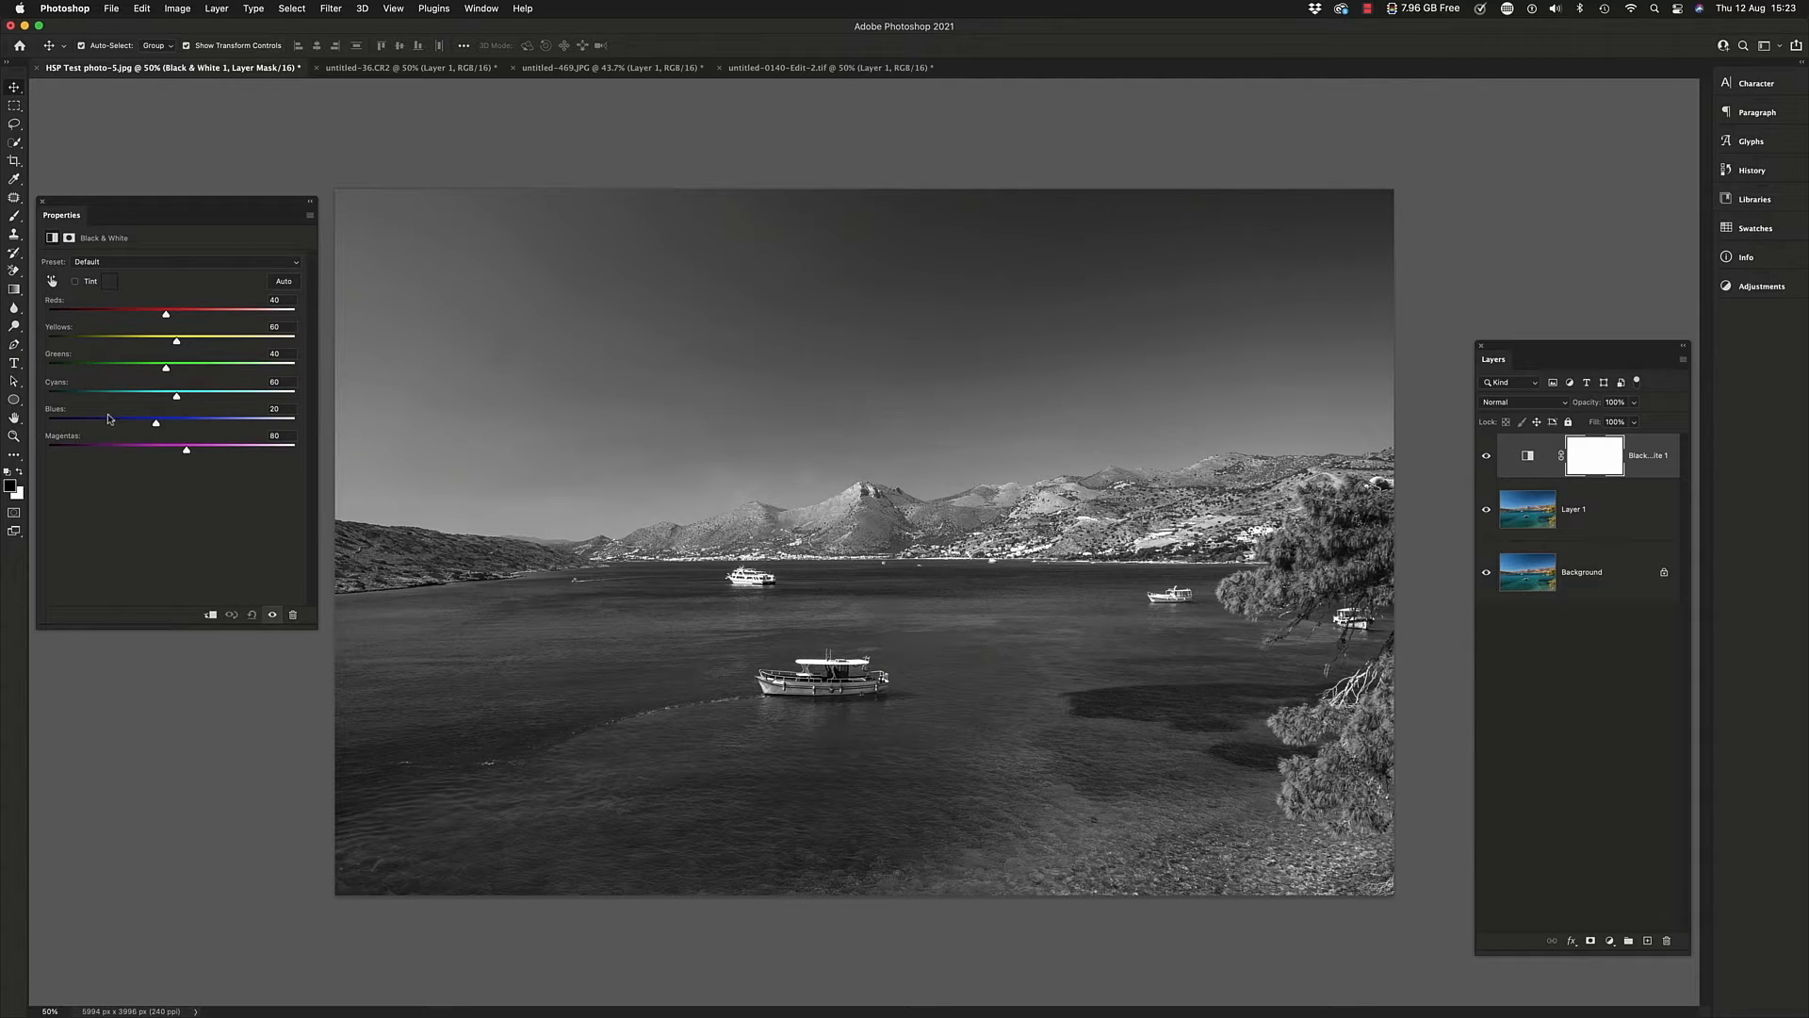
Set the seascape's Black & White Blues to 44 and tune the sky with the on-image adjustment tool, bringing Cyans to 43
mouse_move(156, 423)
left_mouse_down()
mouse_move(107, 422)
mouse_move(168, 420)
mouse_move(127, 398)
mouse_move(166, 397)
left_mouse_up()
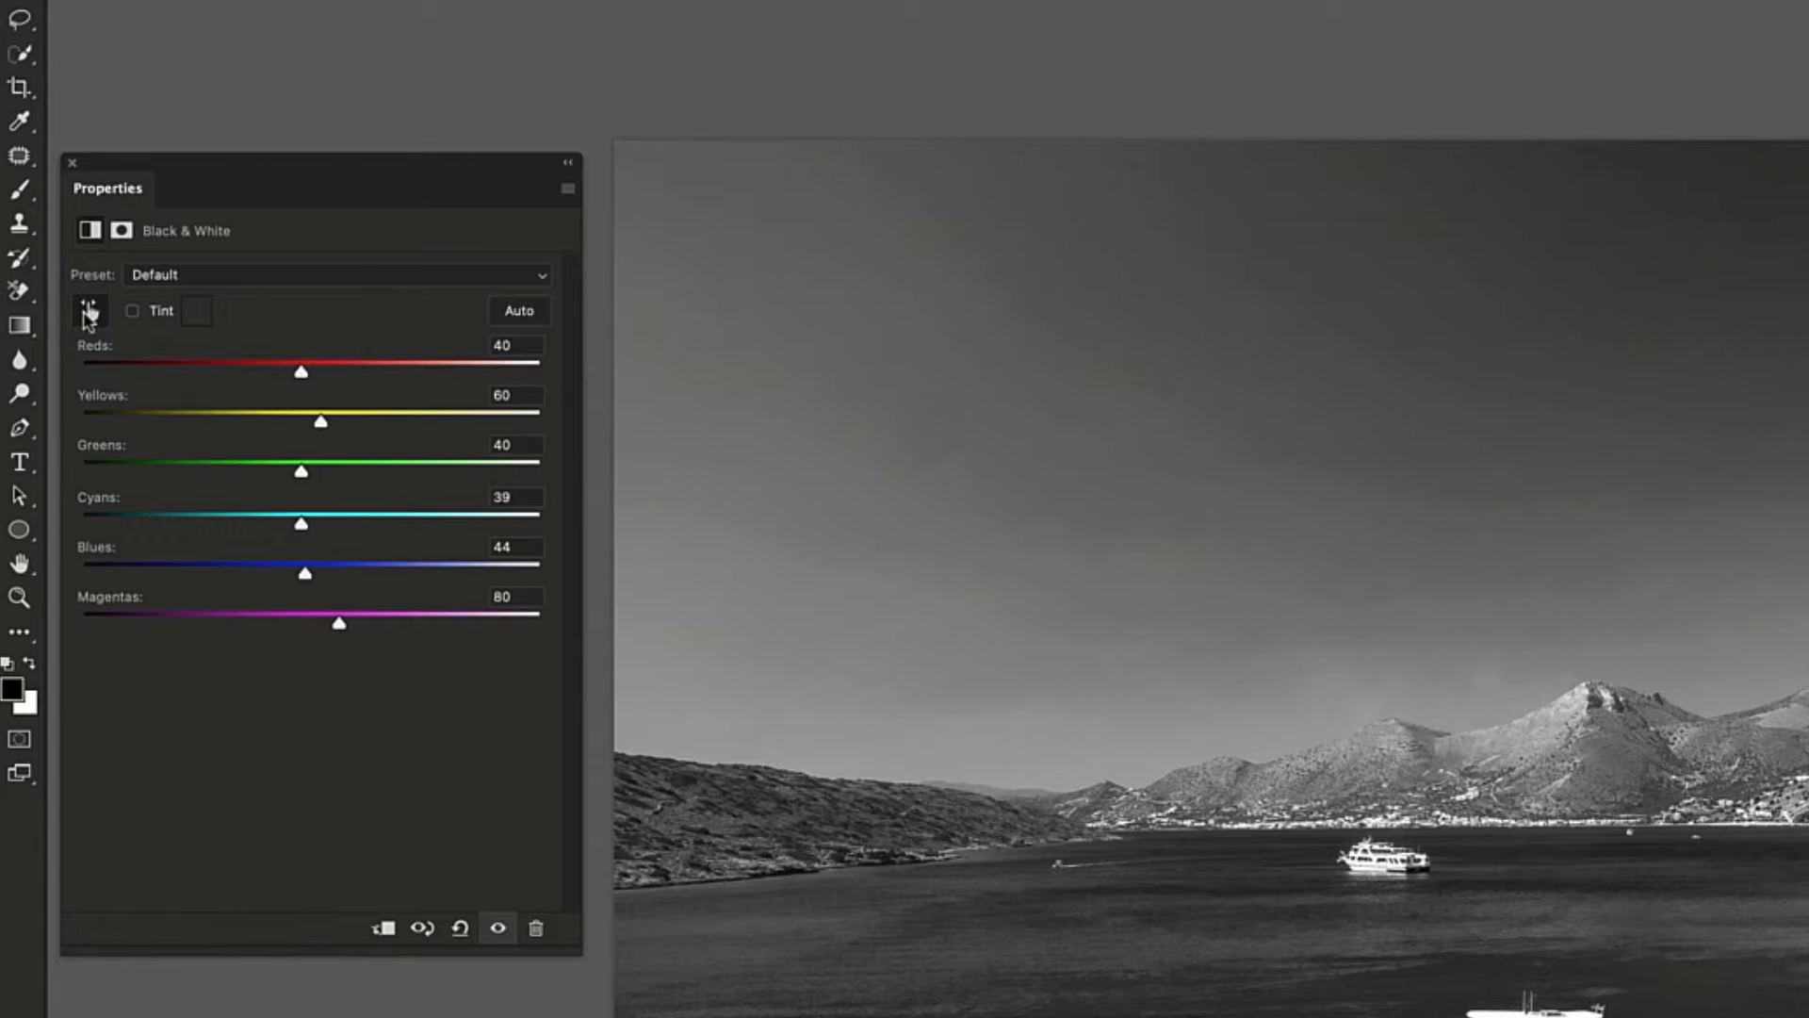
left_click(89, 310)
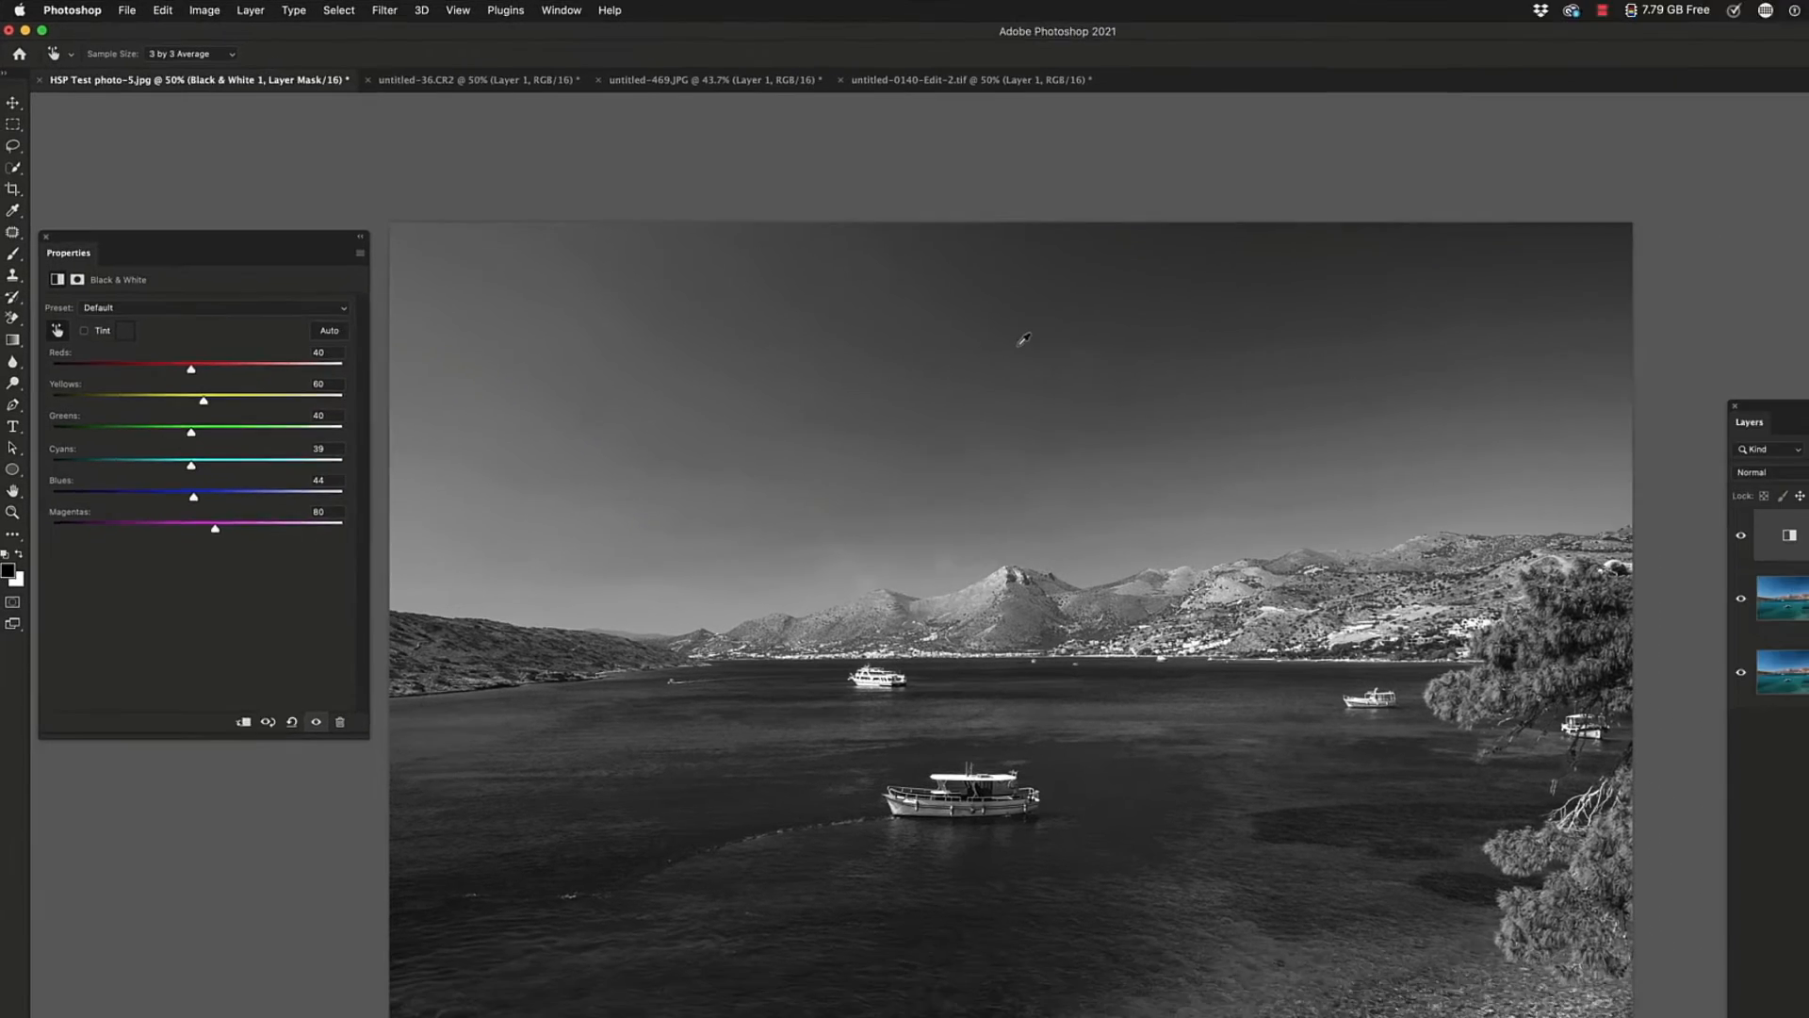
left_click_drag(1110, 373, 1054, 373)
left_click_drag(828, 293, 938, 296)
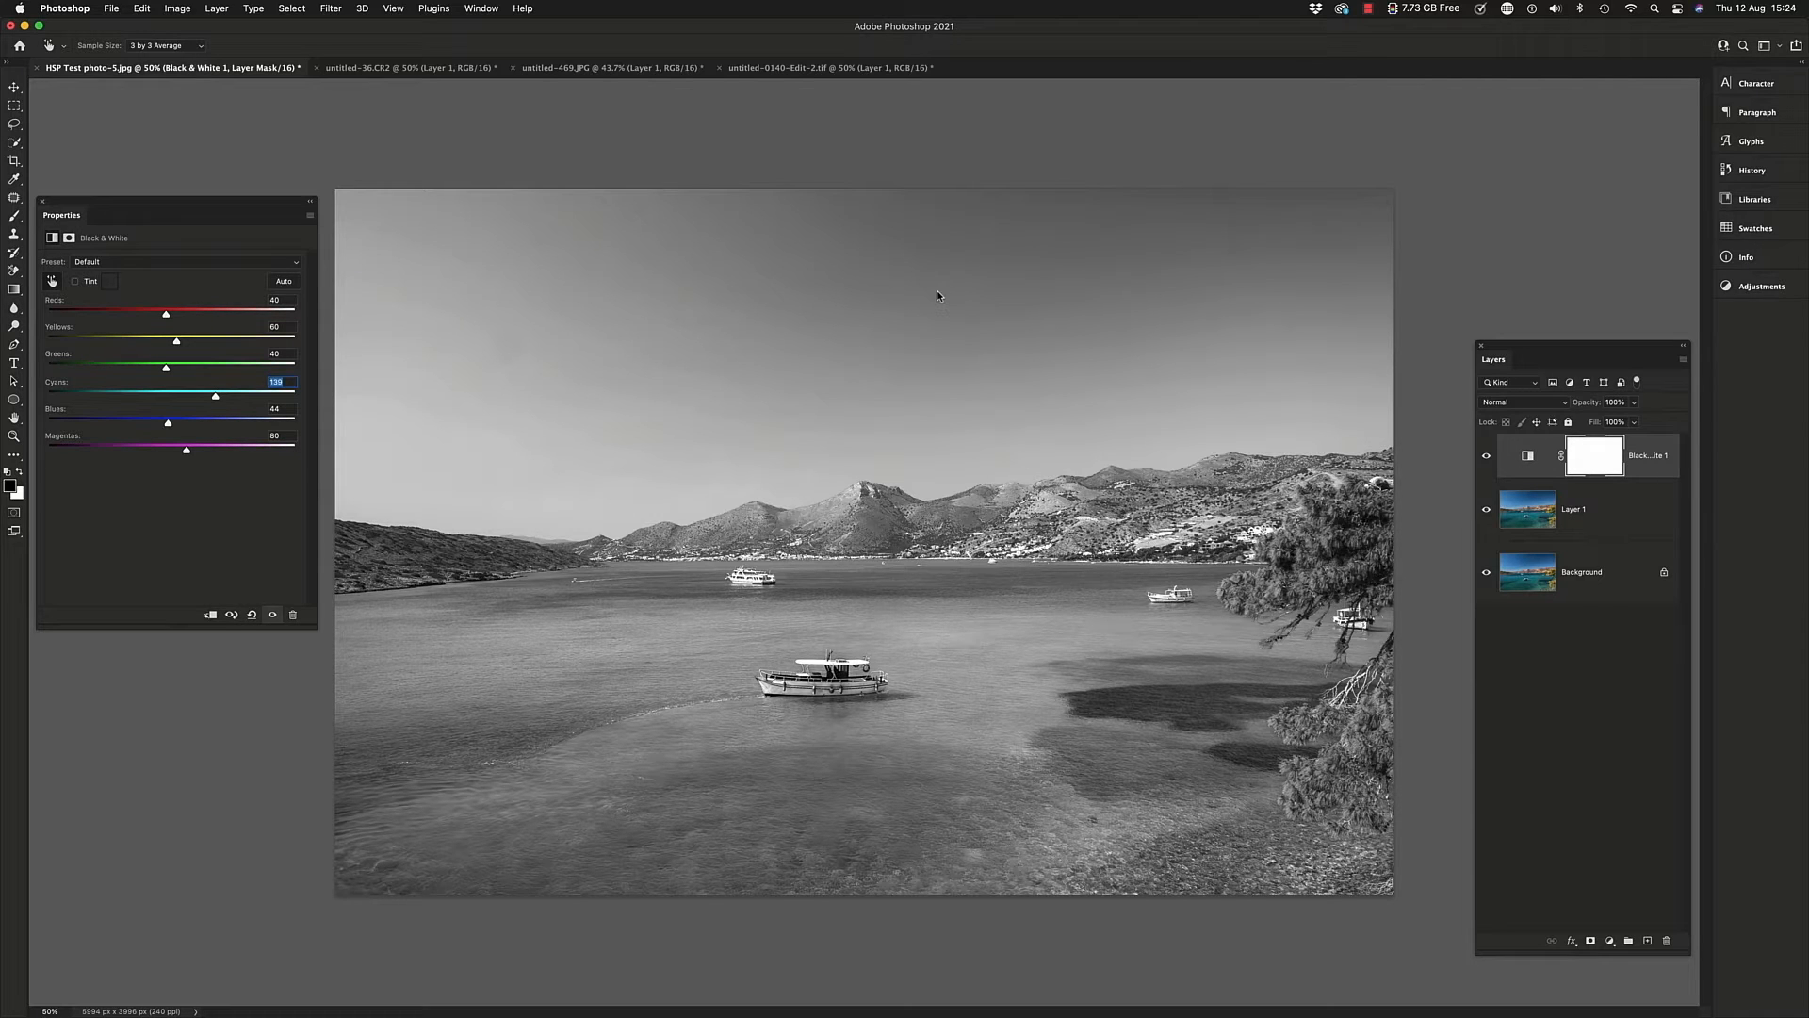
left_click_drag(937, 296, 870, 299)
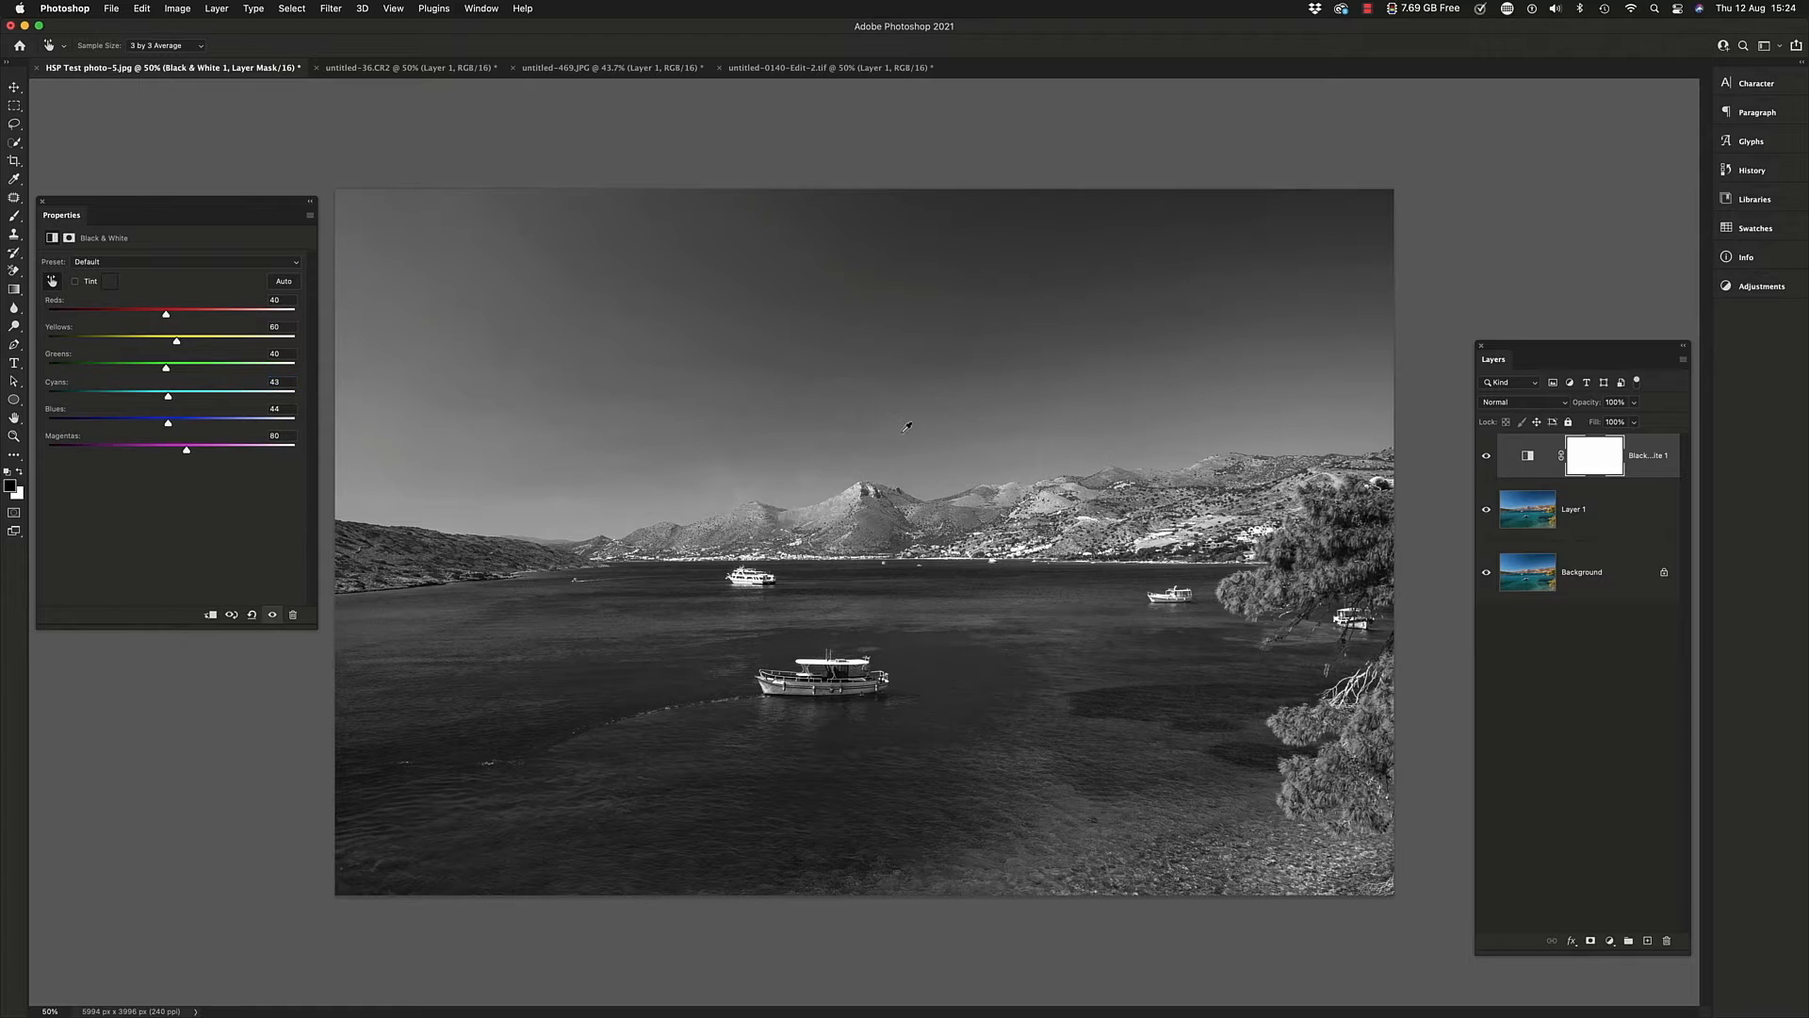
Add a Black & White adjustment layer to the guitarist portrait untitled-36.CR2 and compare it with the colour original
left_click(367, 70)
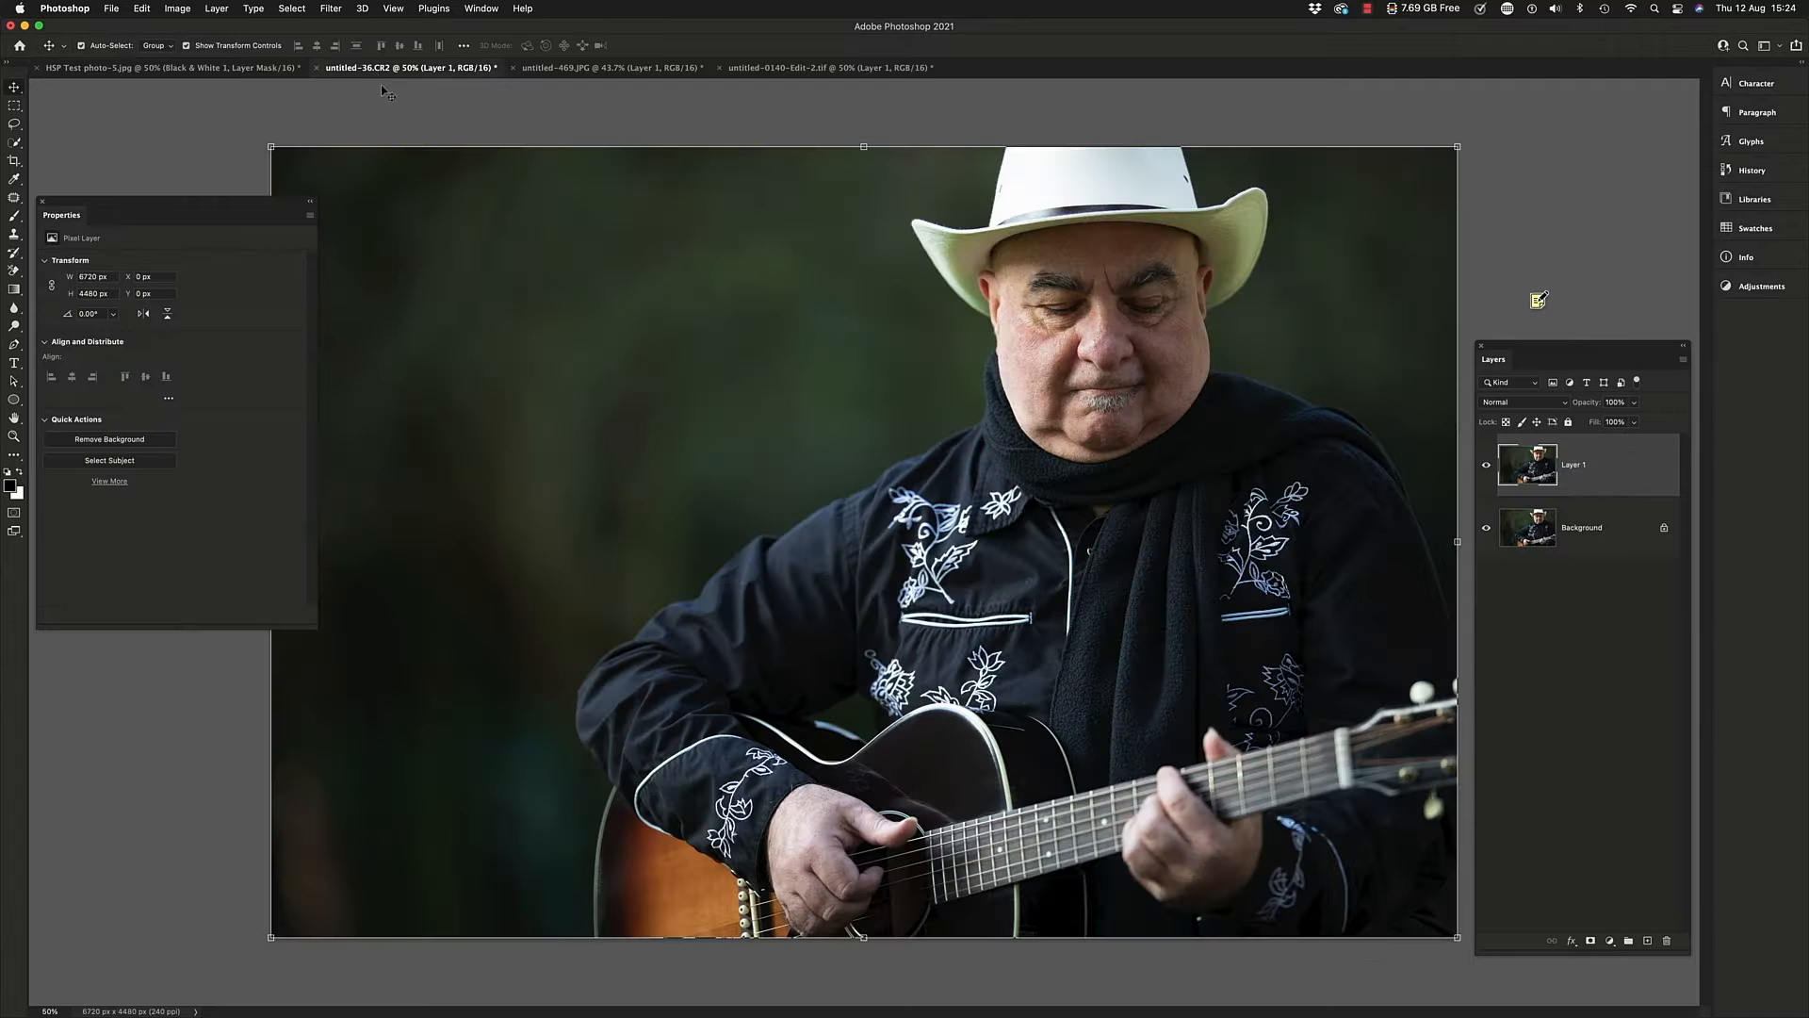
left_click(42, 202)
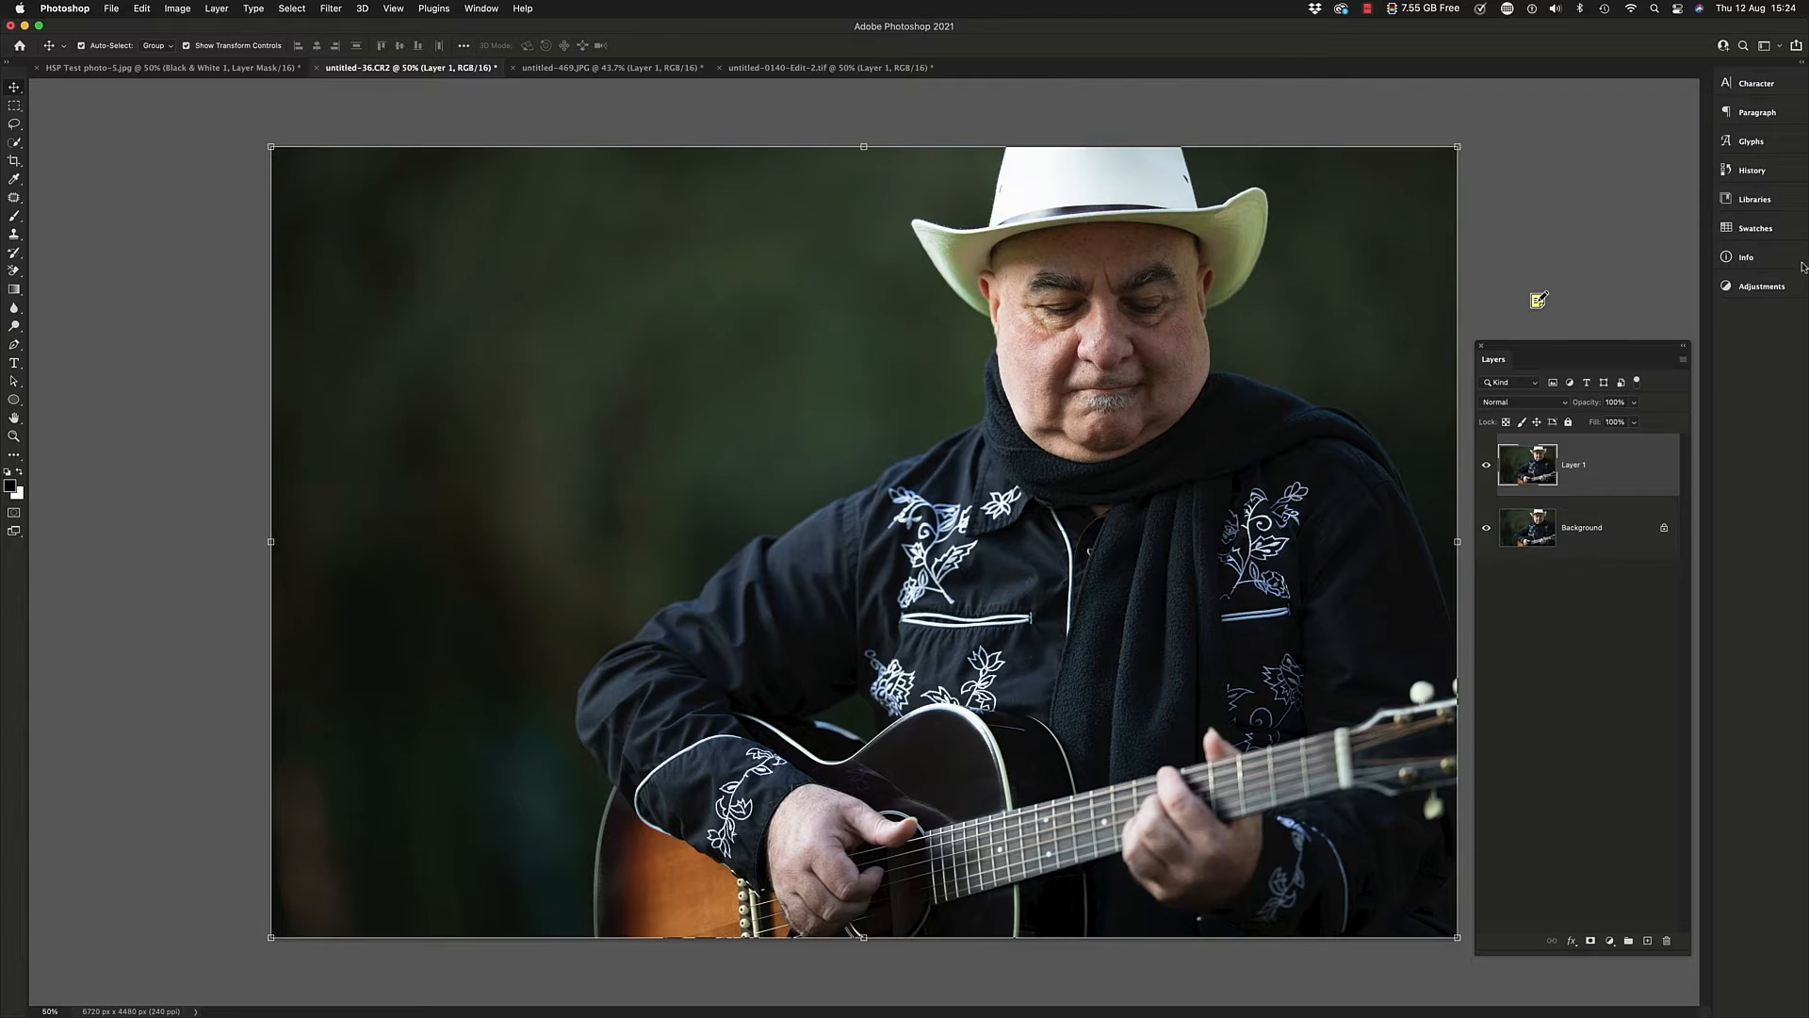
left_click(1749, 287)
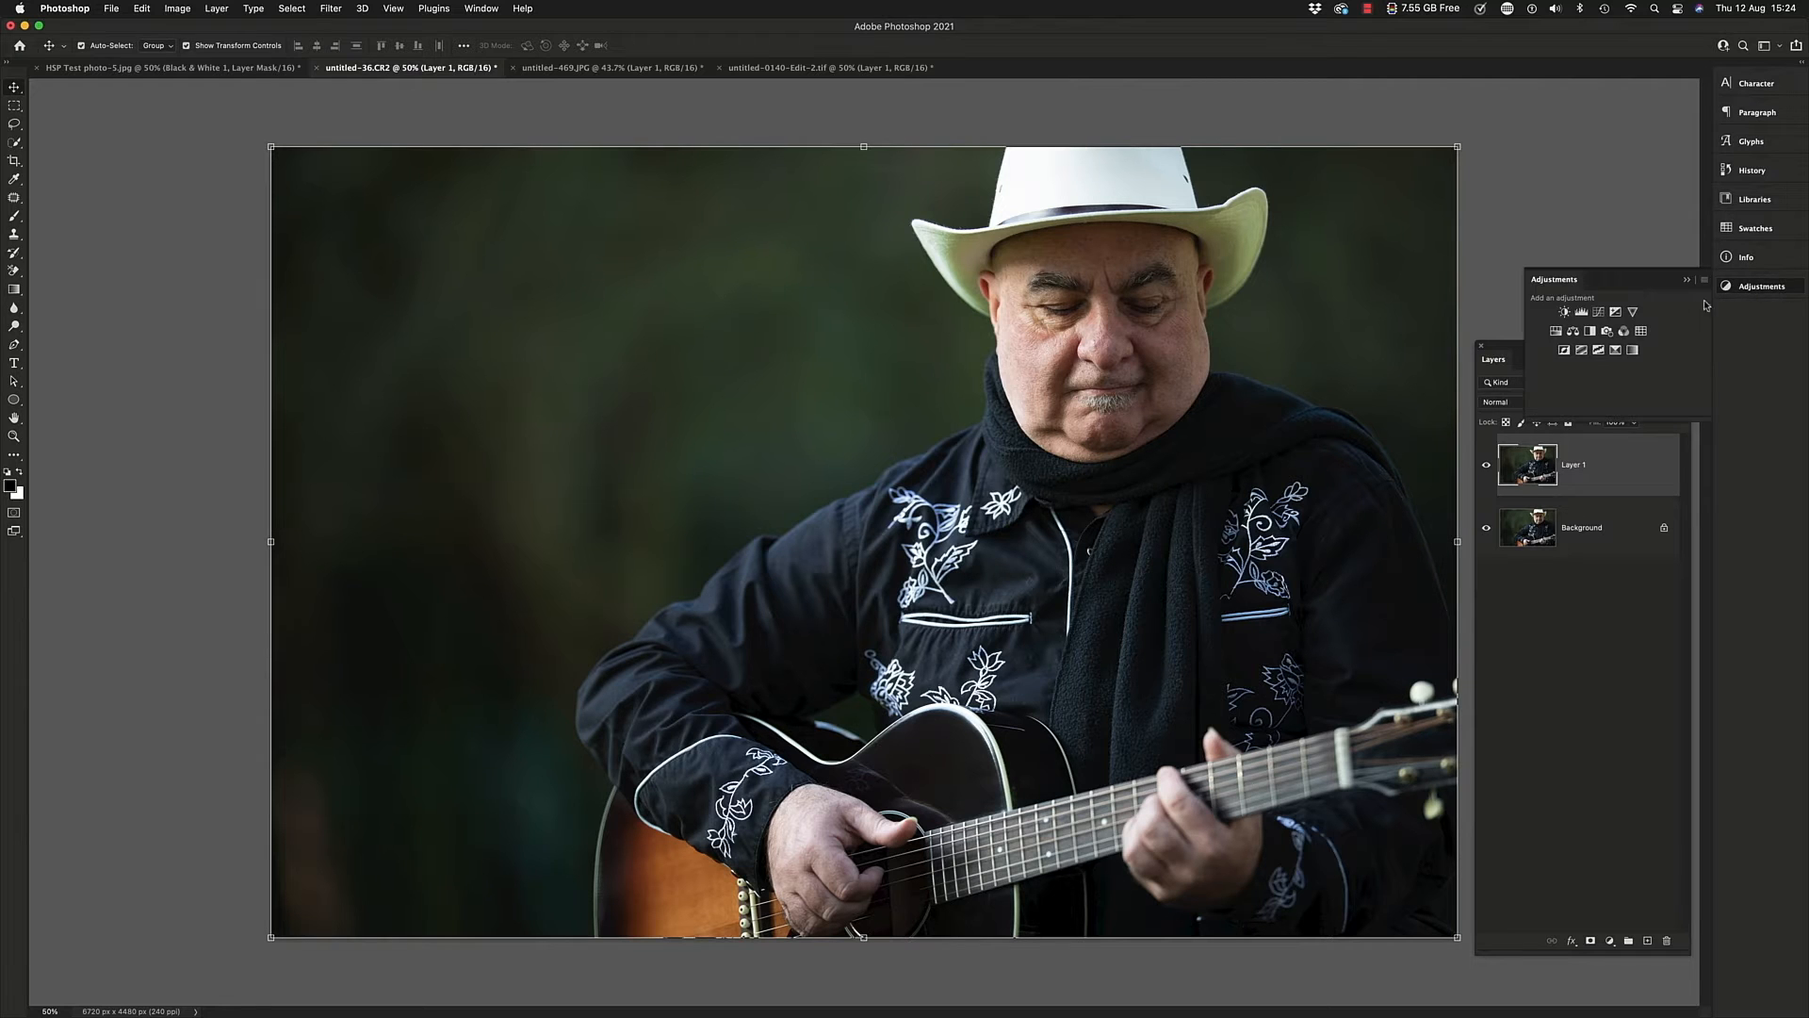
left_click(1590, 332)
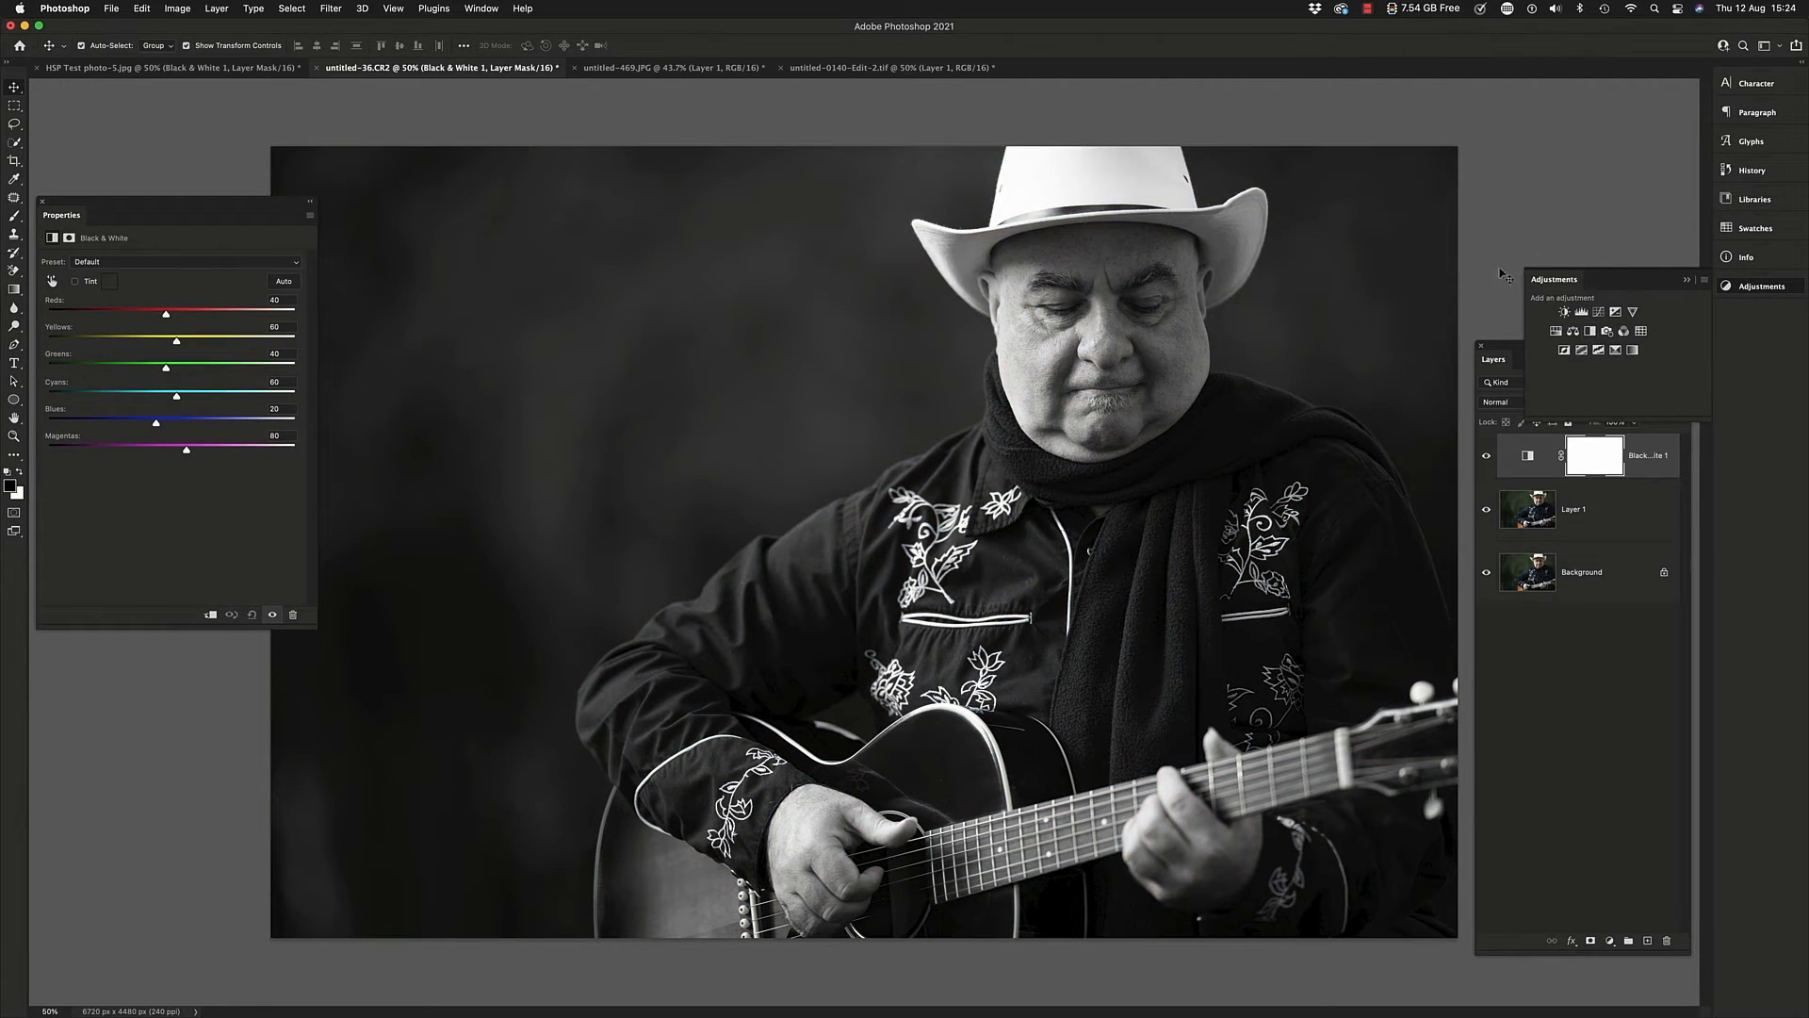
left_click(1687, 280)
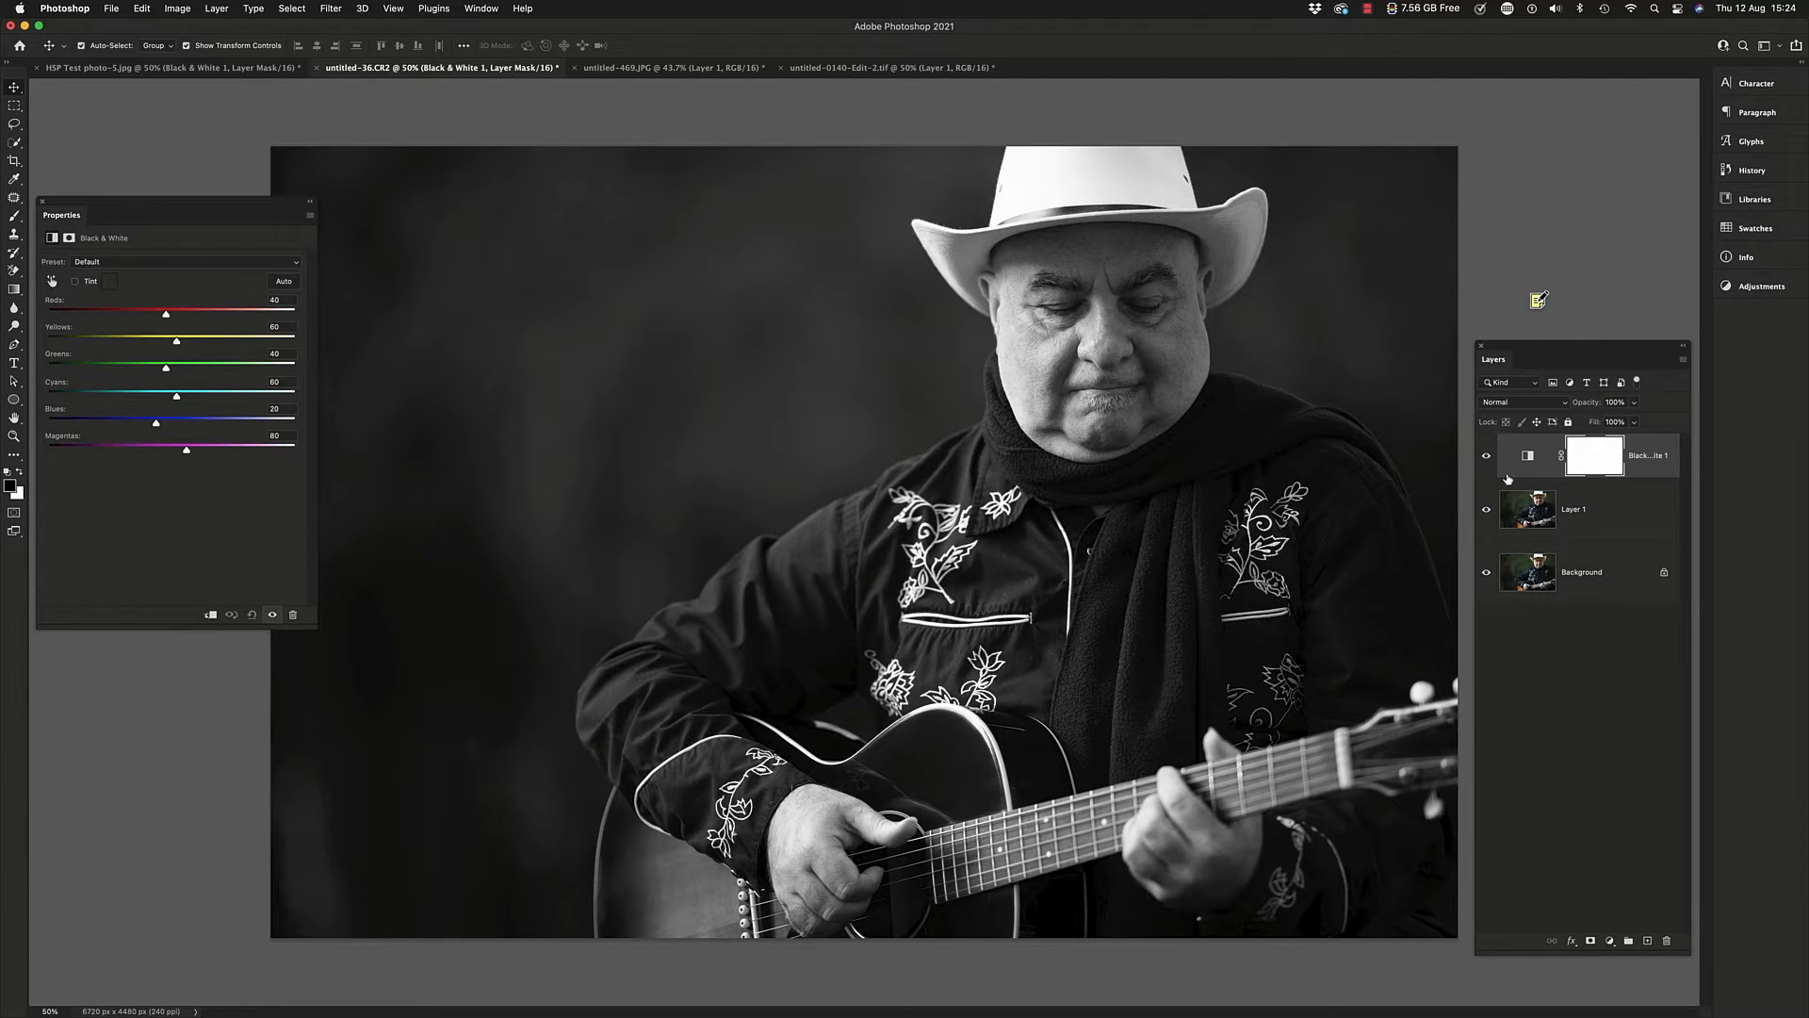
left_click(1487, 457)
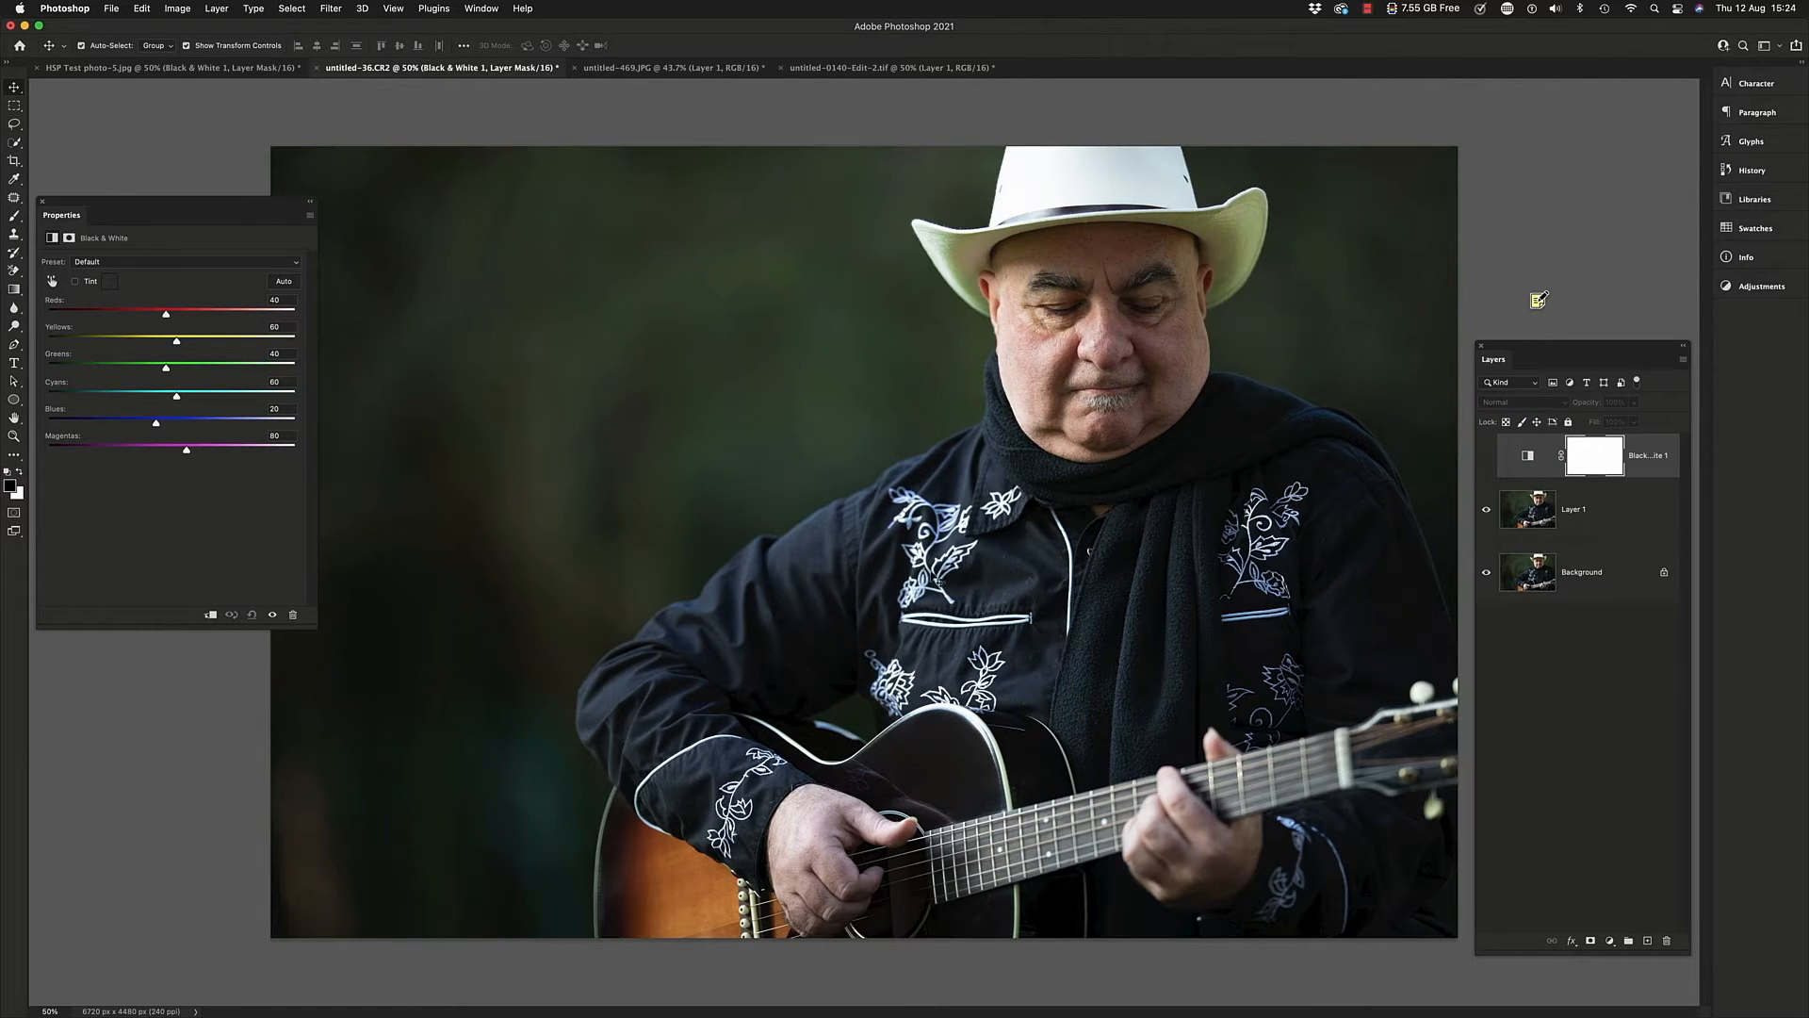
left_click(1487, 457)
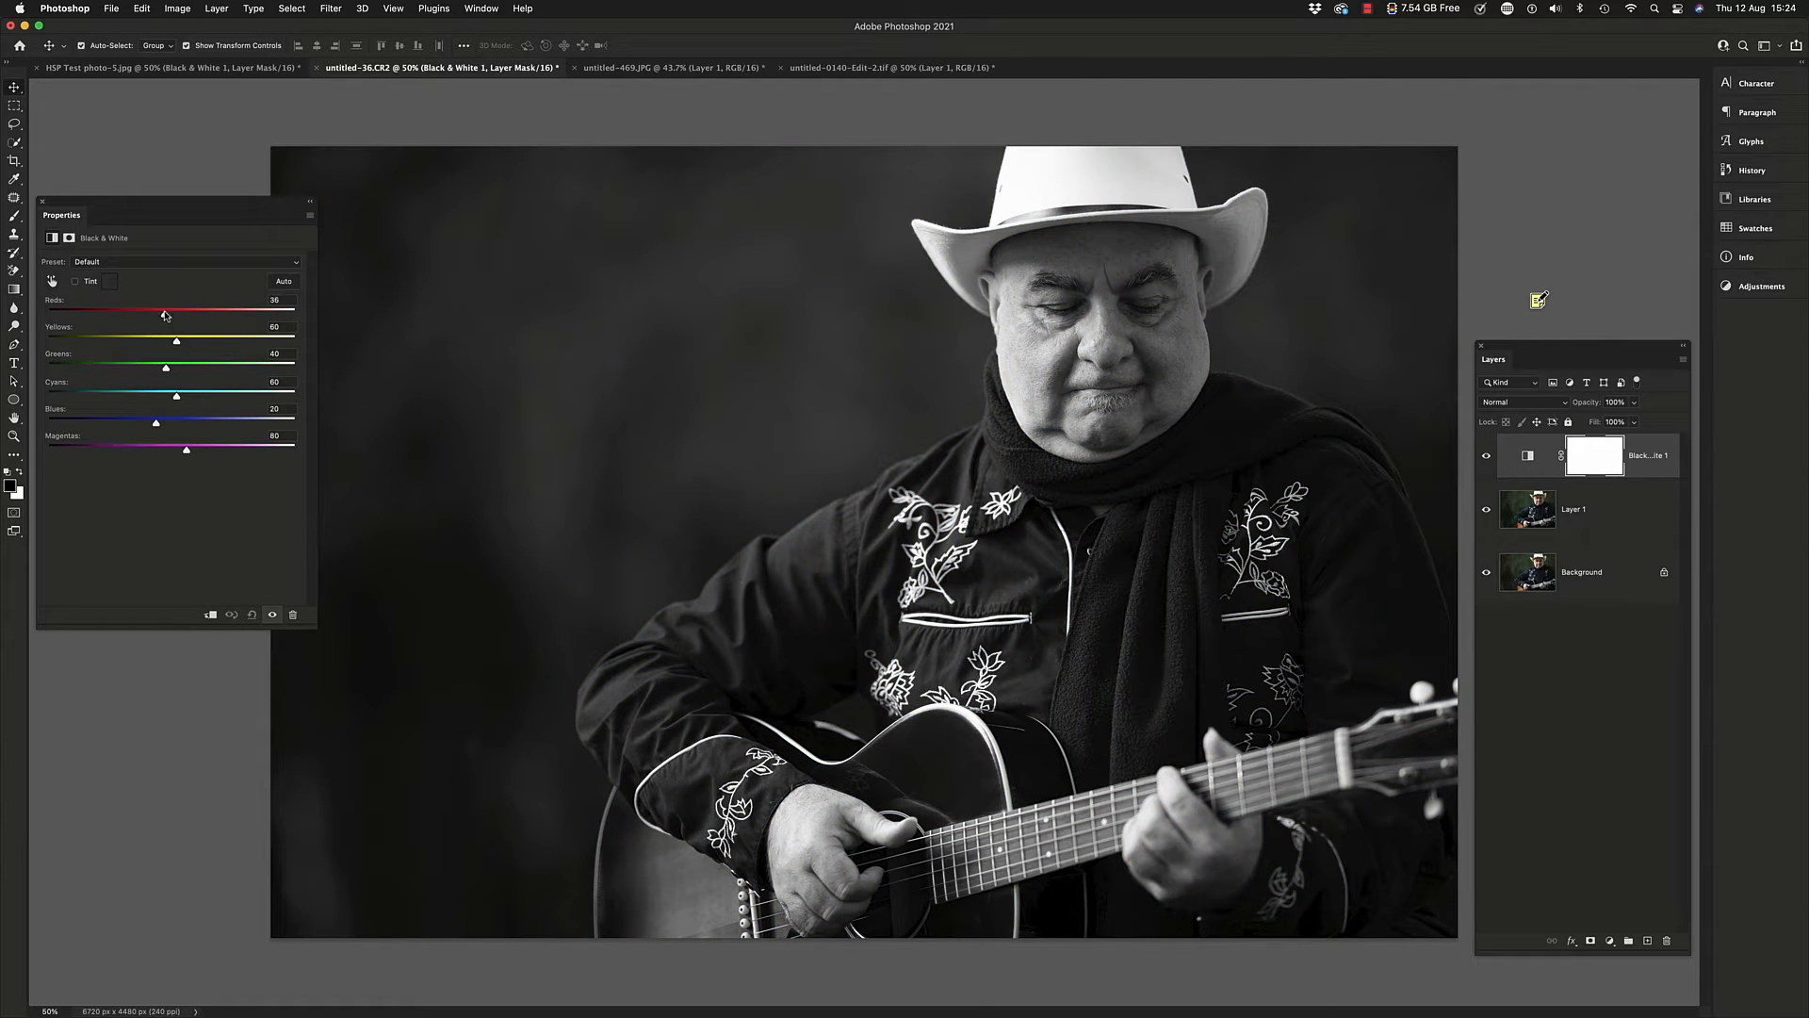
Set the portrait's Black & White mix to Reds 65, Yellows 118, Greens -89, Cyans 125 and Blues 79
mouse_move(165, 314)
left_mouse_down()
mouse_move(216, 329)
mouse_move(151, 328)
mouse_move(171, 331)
left_mouse_up()
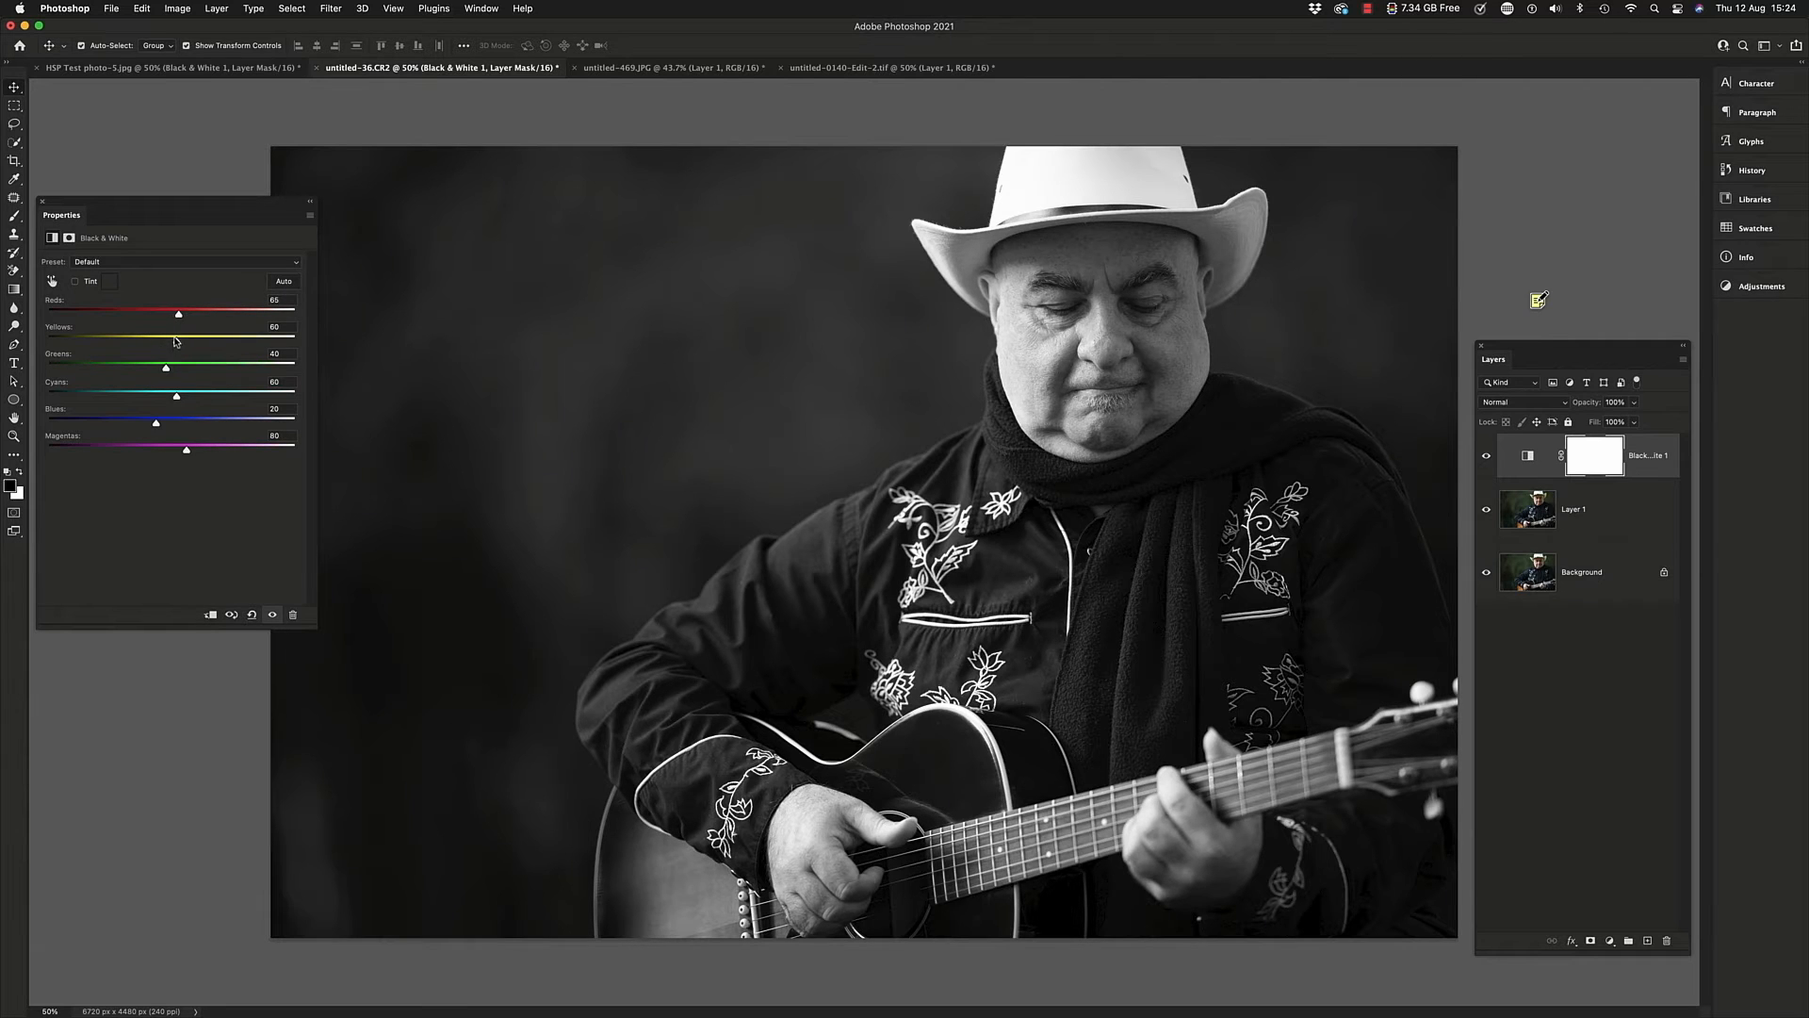
left_click_drag(176, 342, 187, 423)
left_click_drag(196, 398, 208, 396)
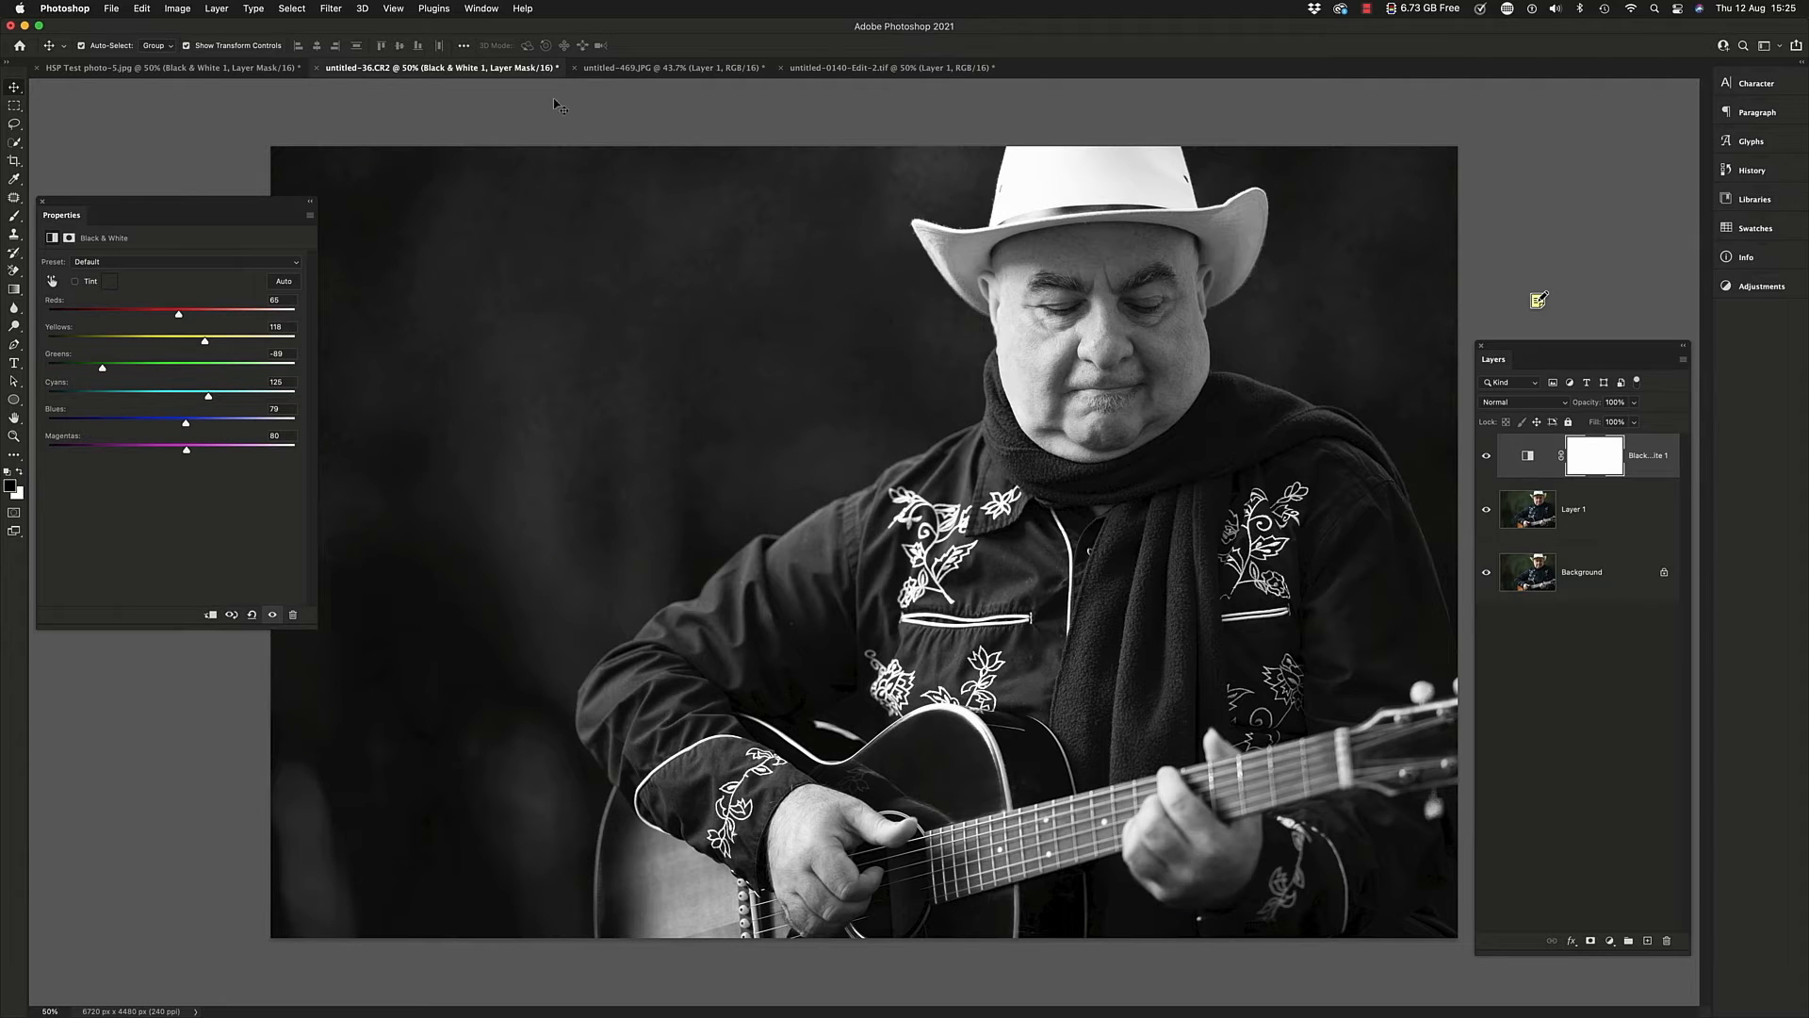
Add a Black & White adjustment layer to the skyline photo untitled-469.JPG and activate its on-image adjustment tool
left_click(619, 68)
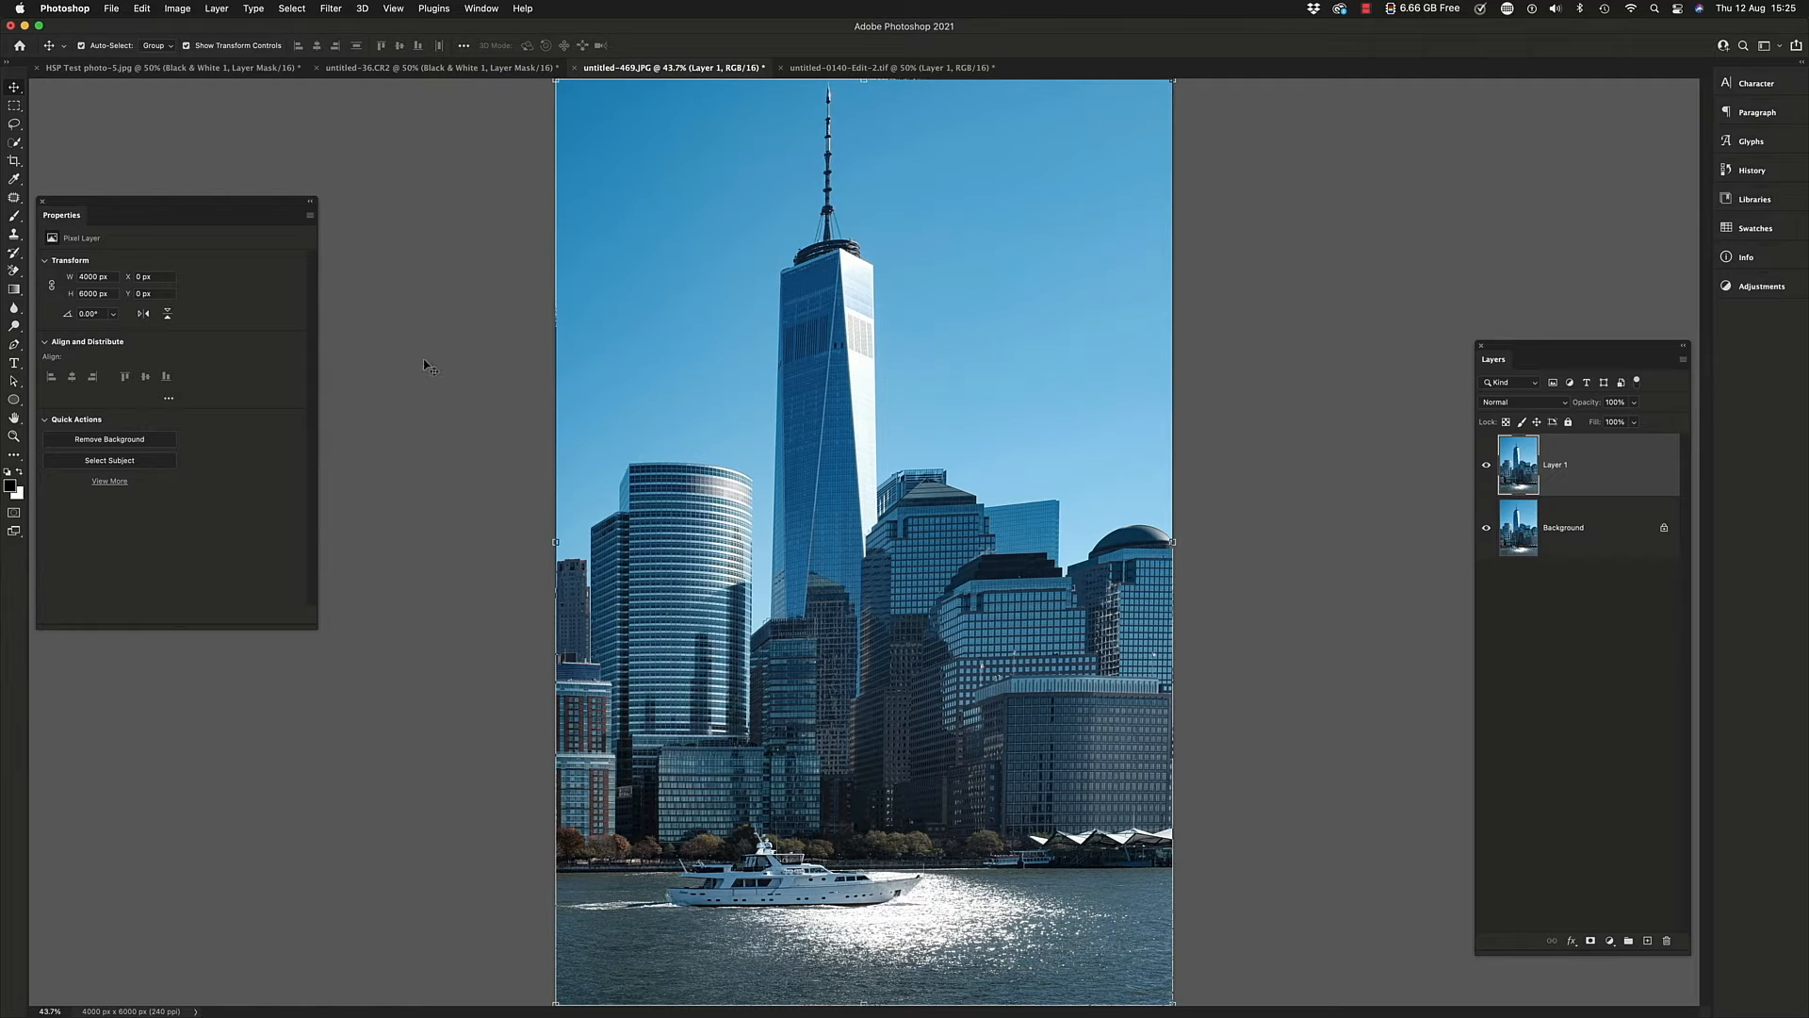
left_click(41, 201)
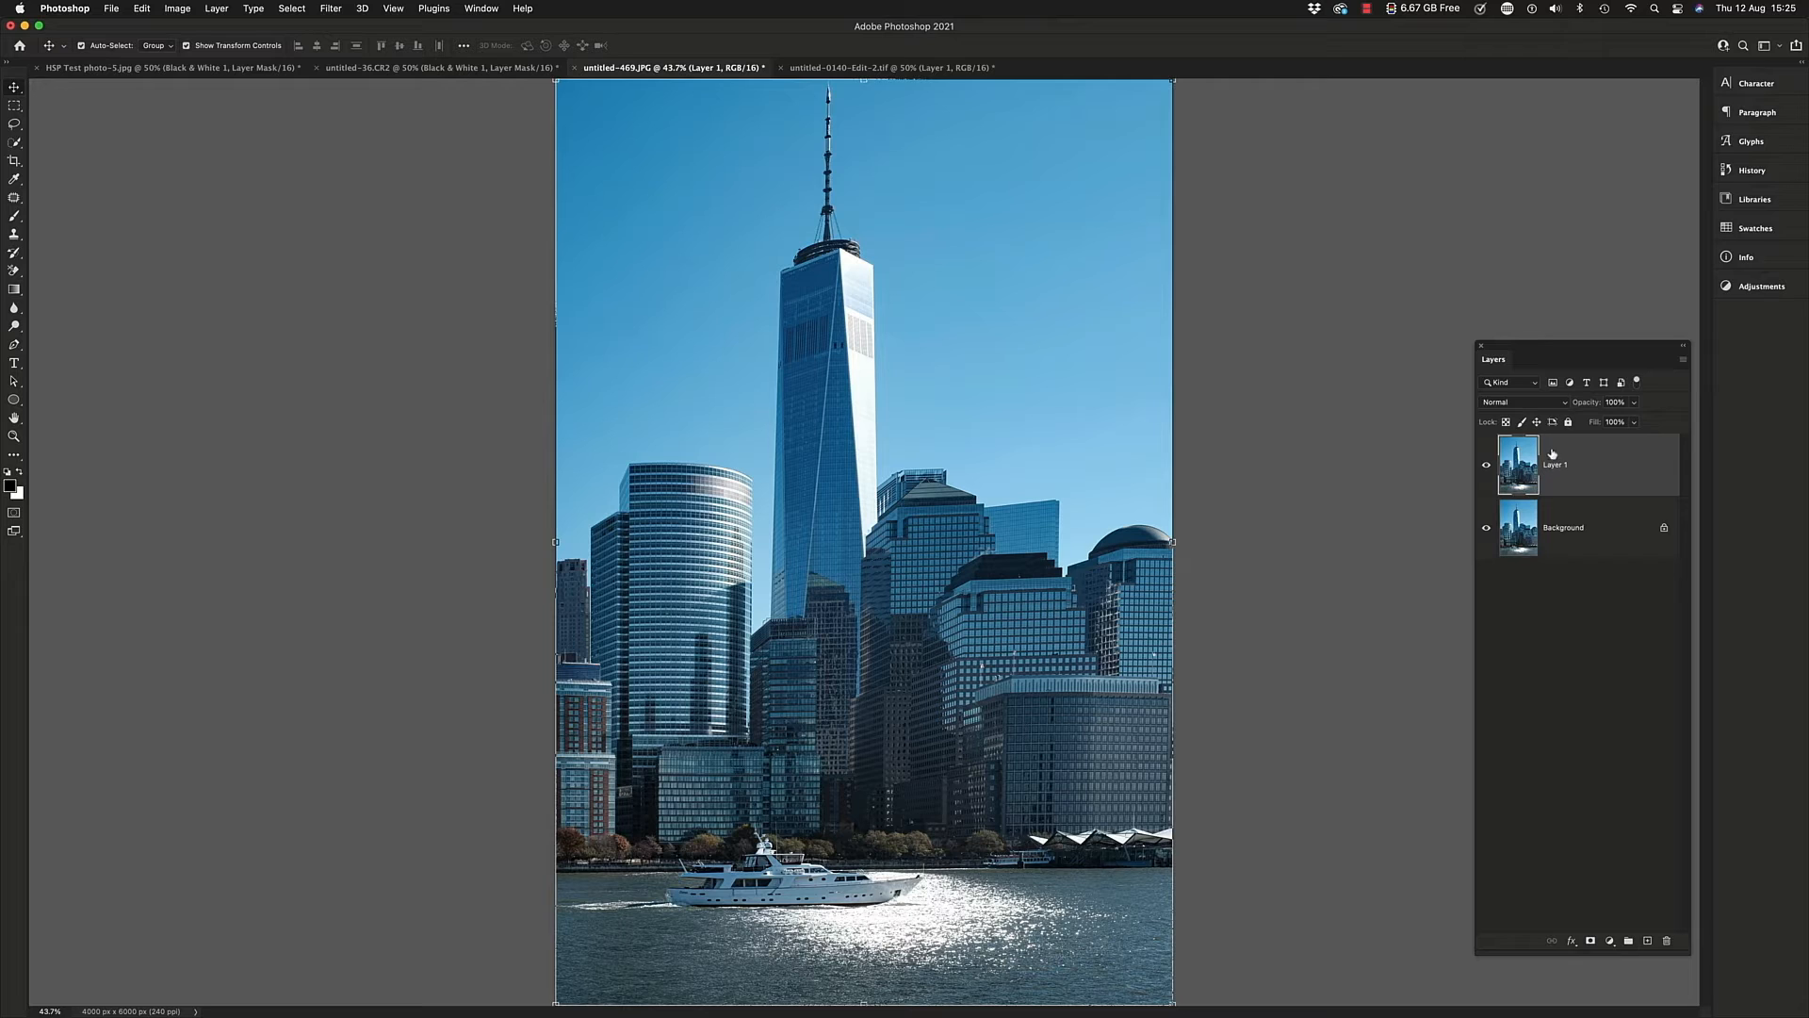
left_click(1733, 287)
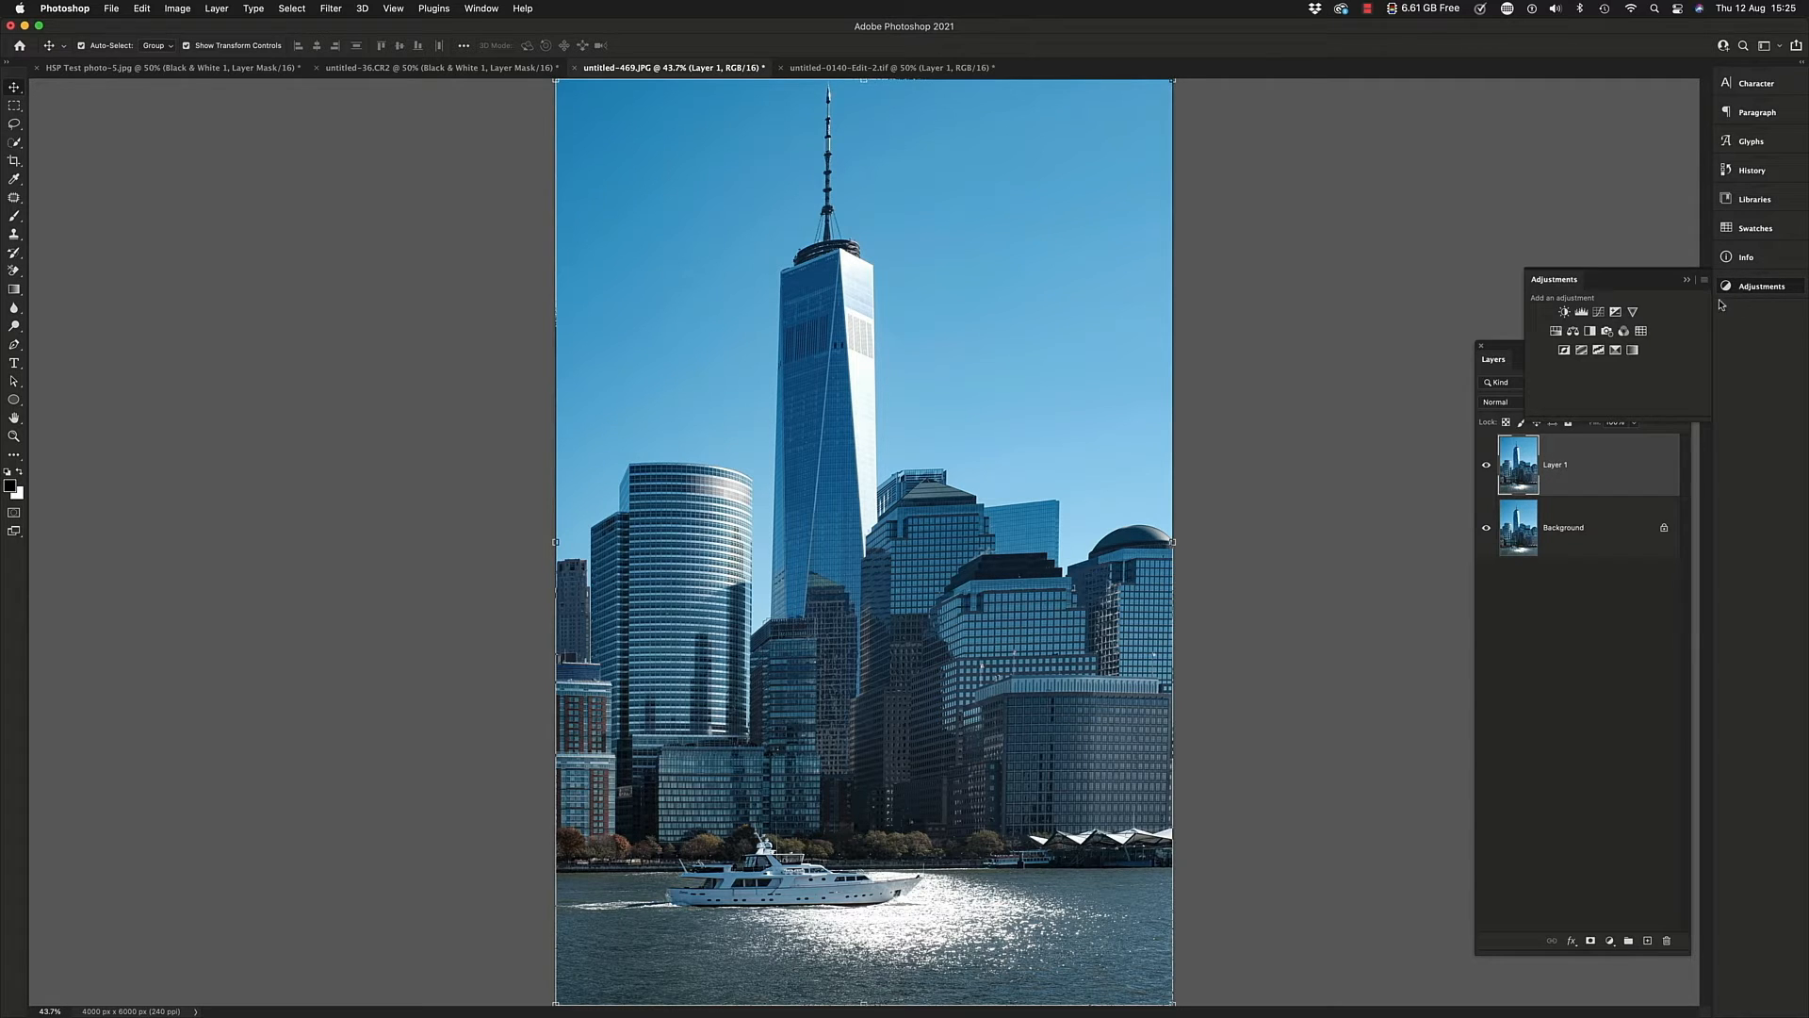
left_click(1590, 331)
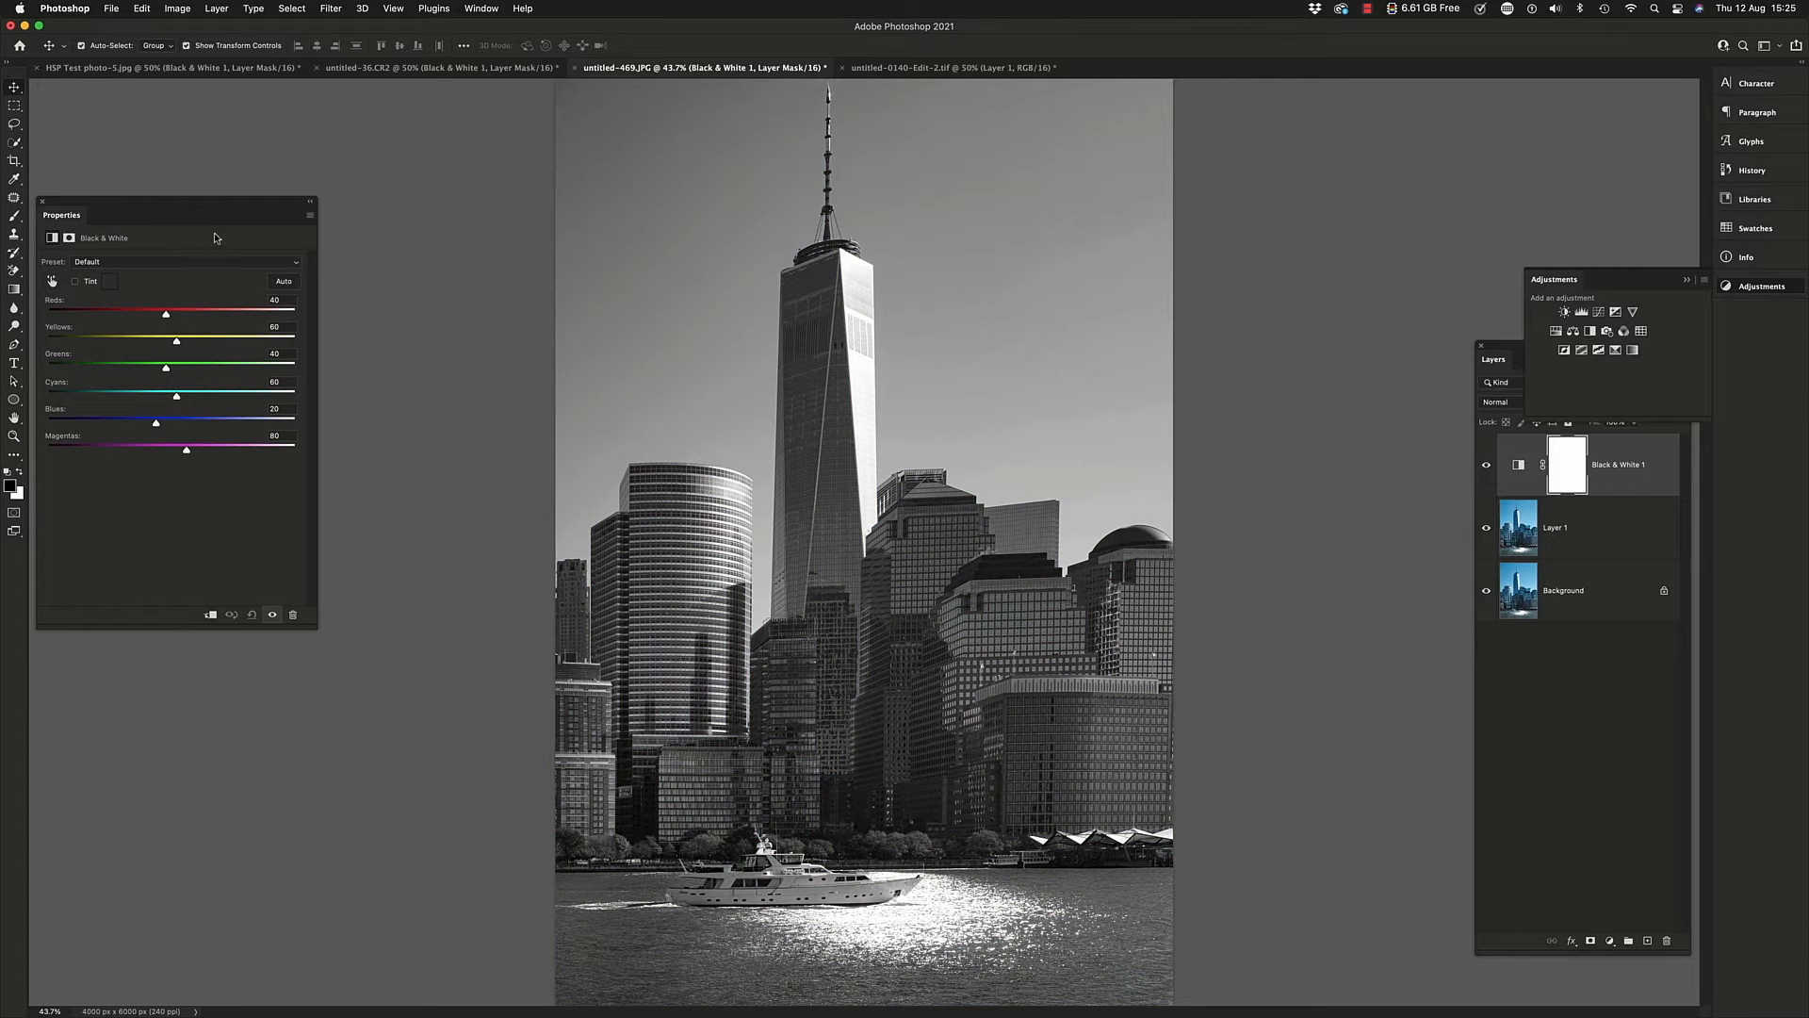
left_click_drag(234, 206, 409, 121)
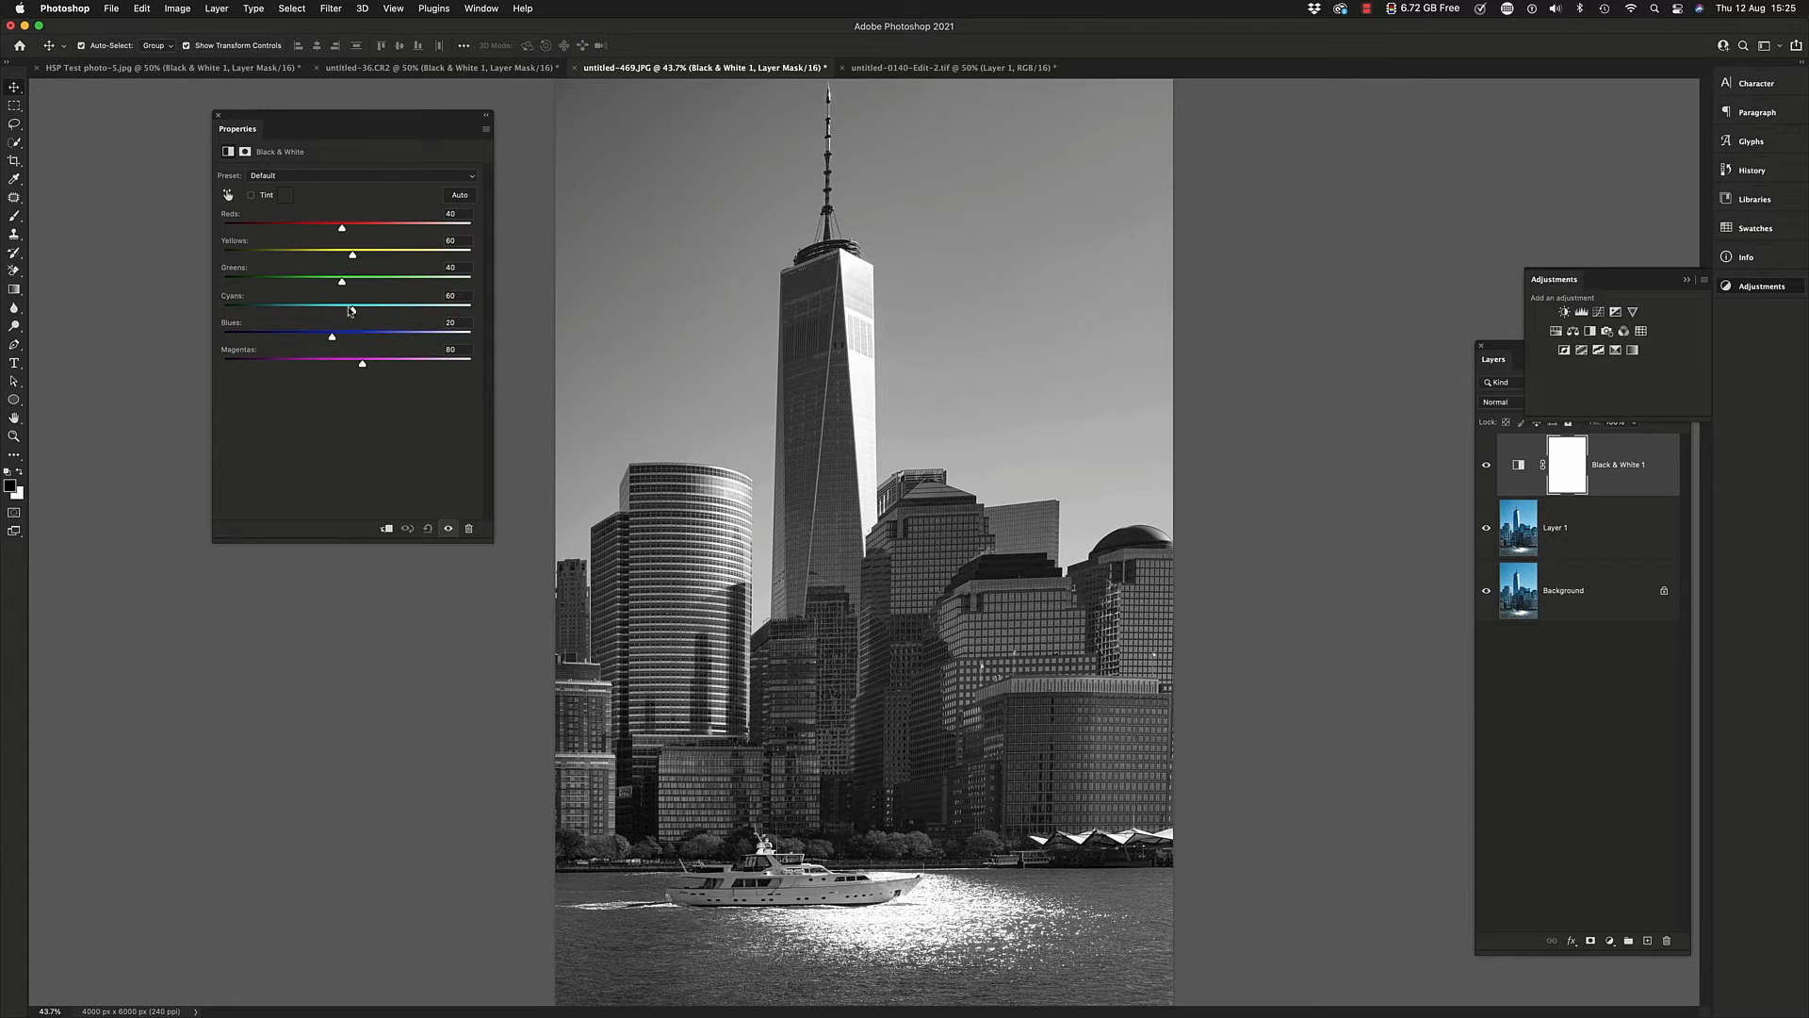
left_click(227, 195)
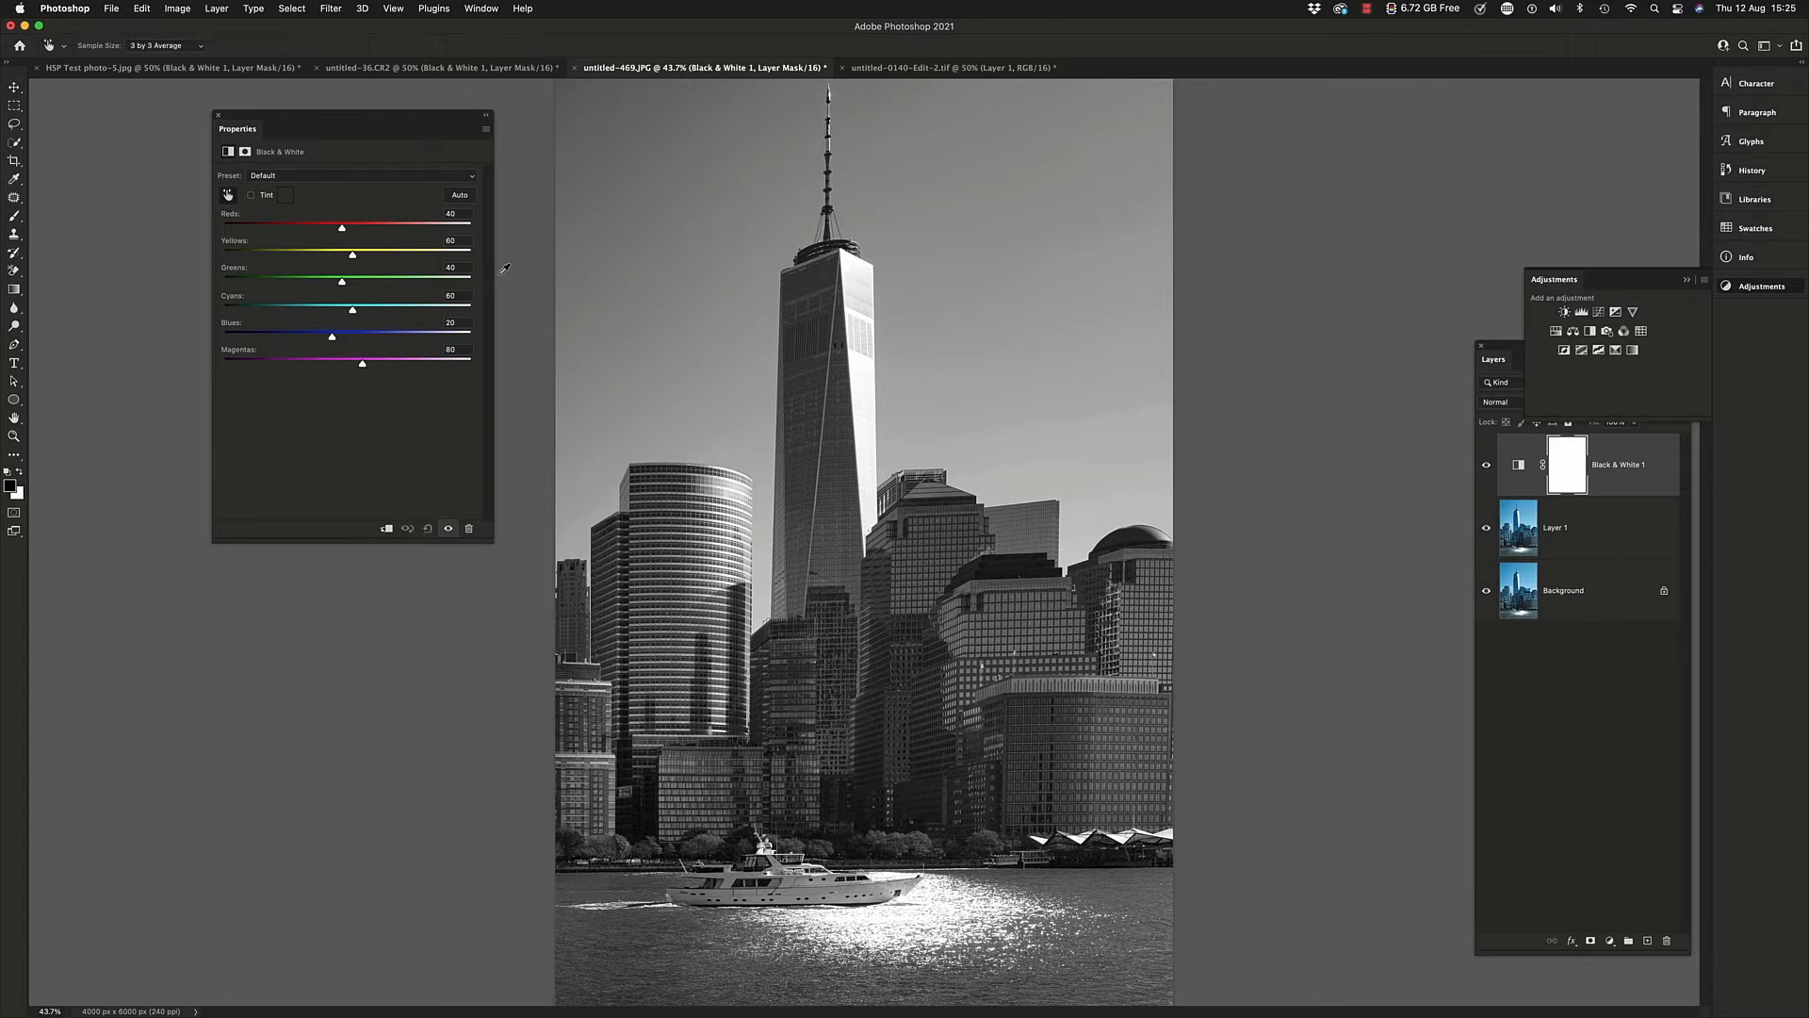
Try strongly darkening the blue sky with the on-image adjustment tool, and reset the Black & White adjustment to its defaults
left_click_drag(703, 215, 636, 222)
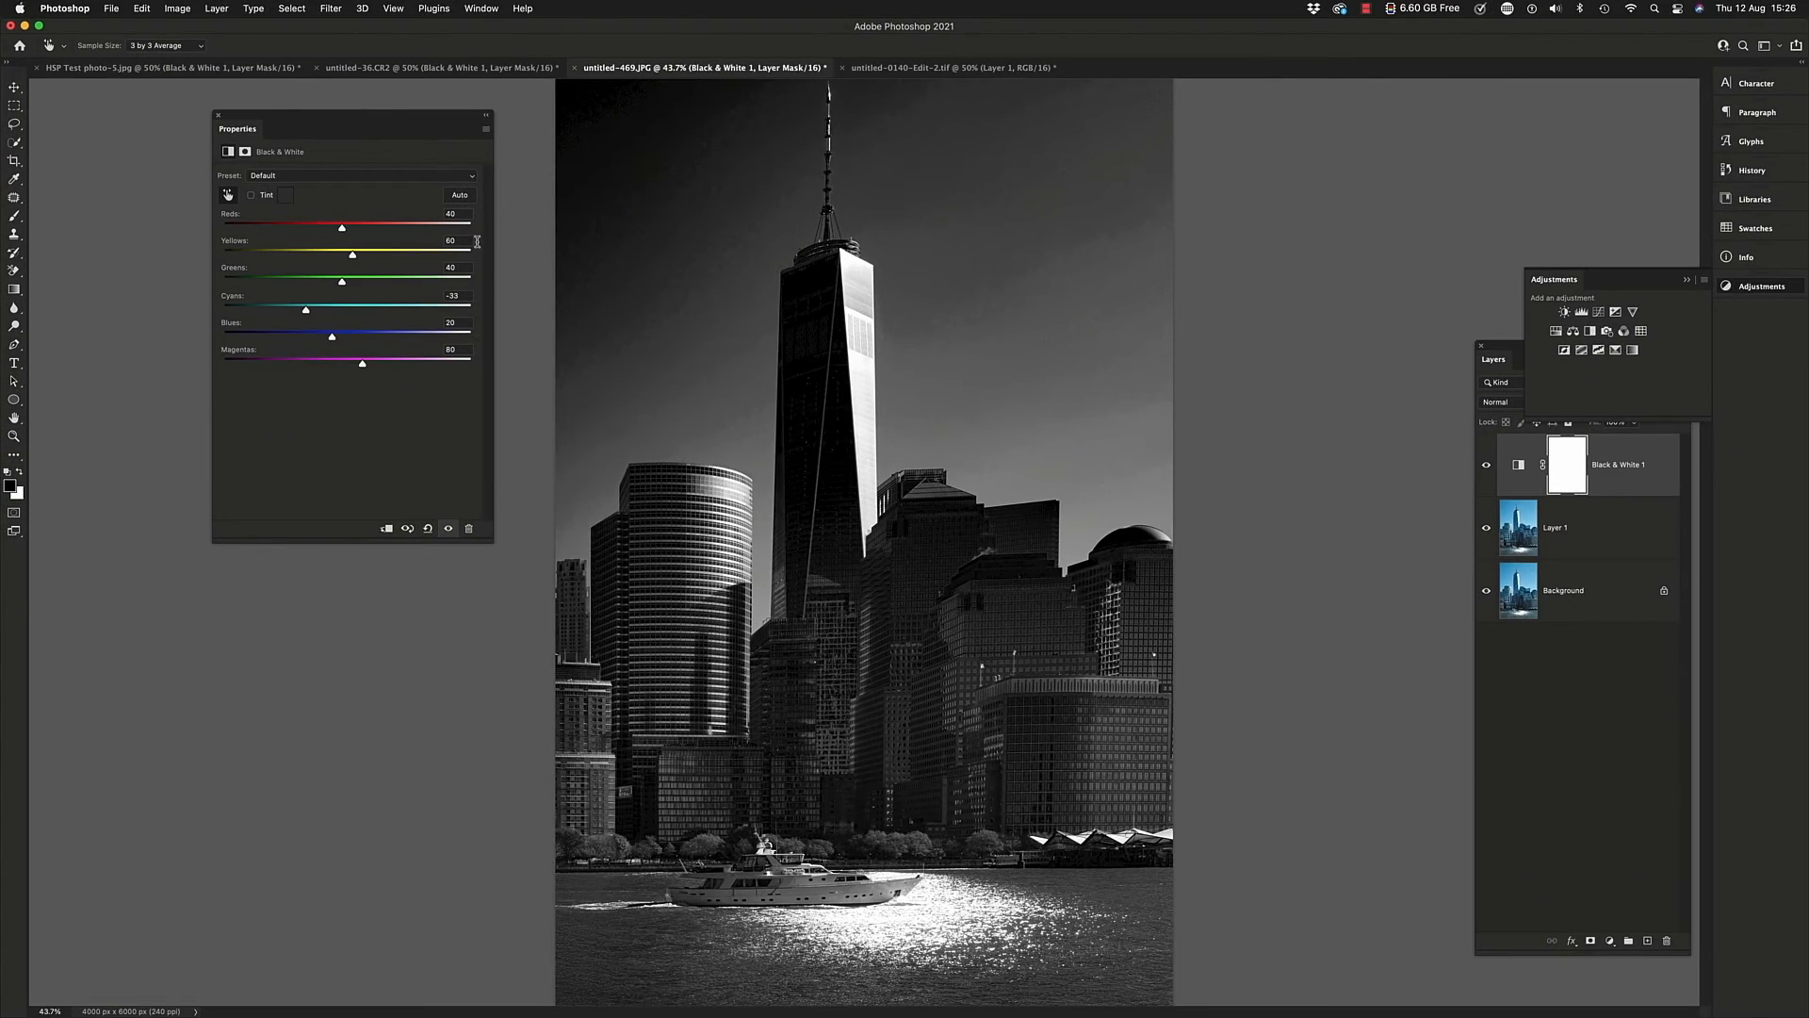
left_click_drag(687, 230, 670, 230)
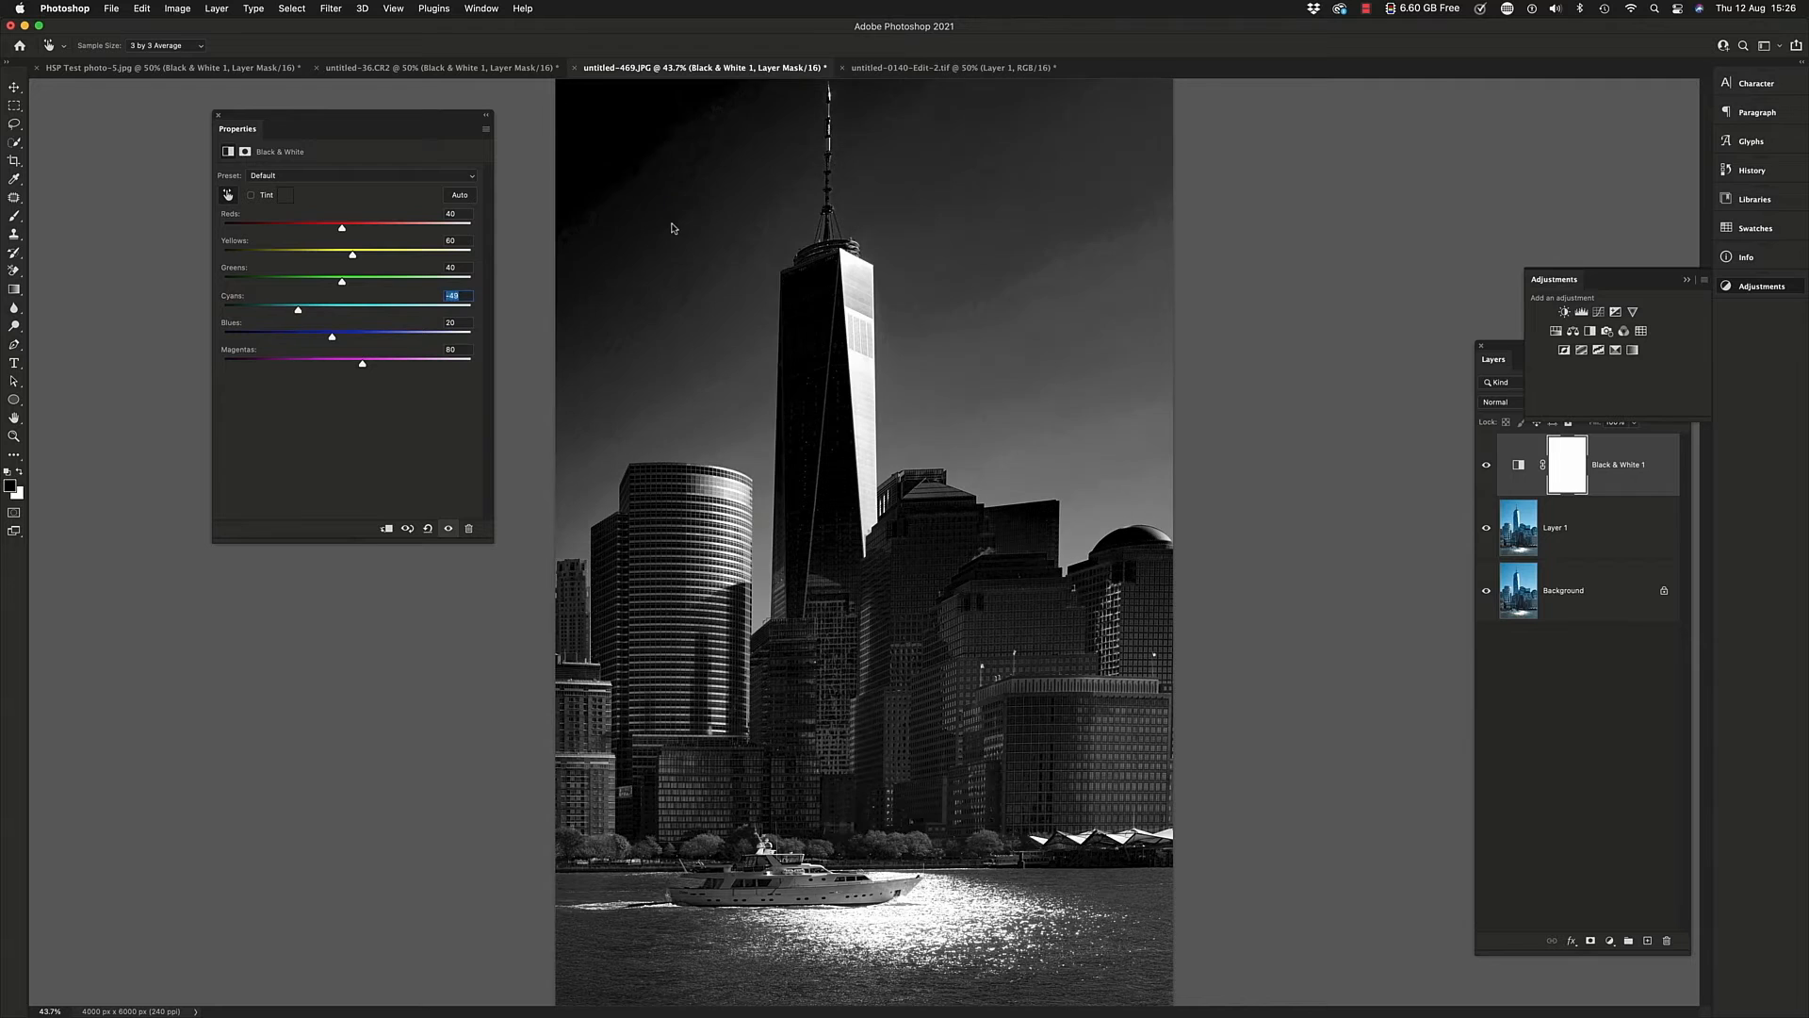
left_click(427, 529)
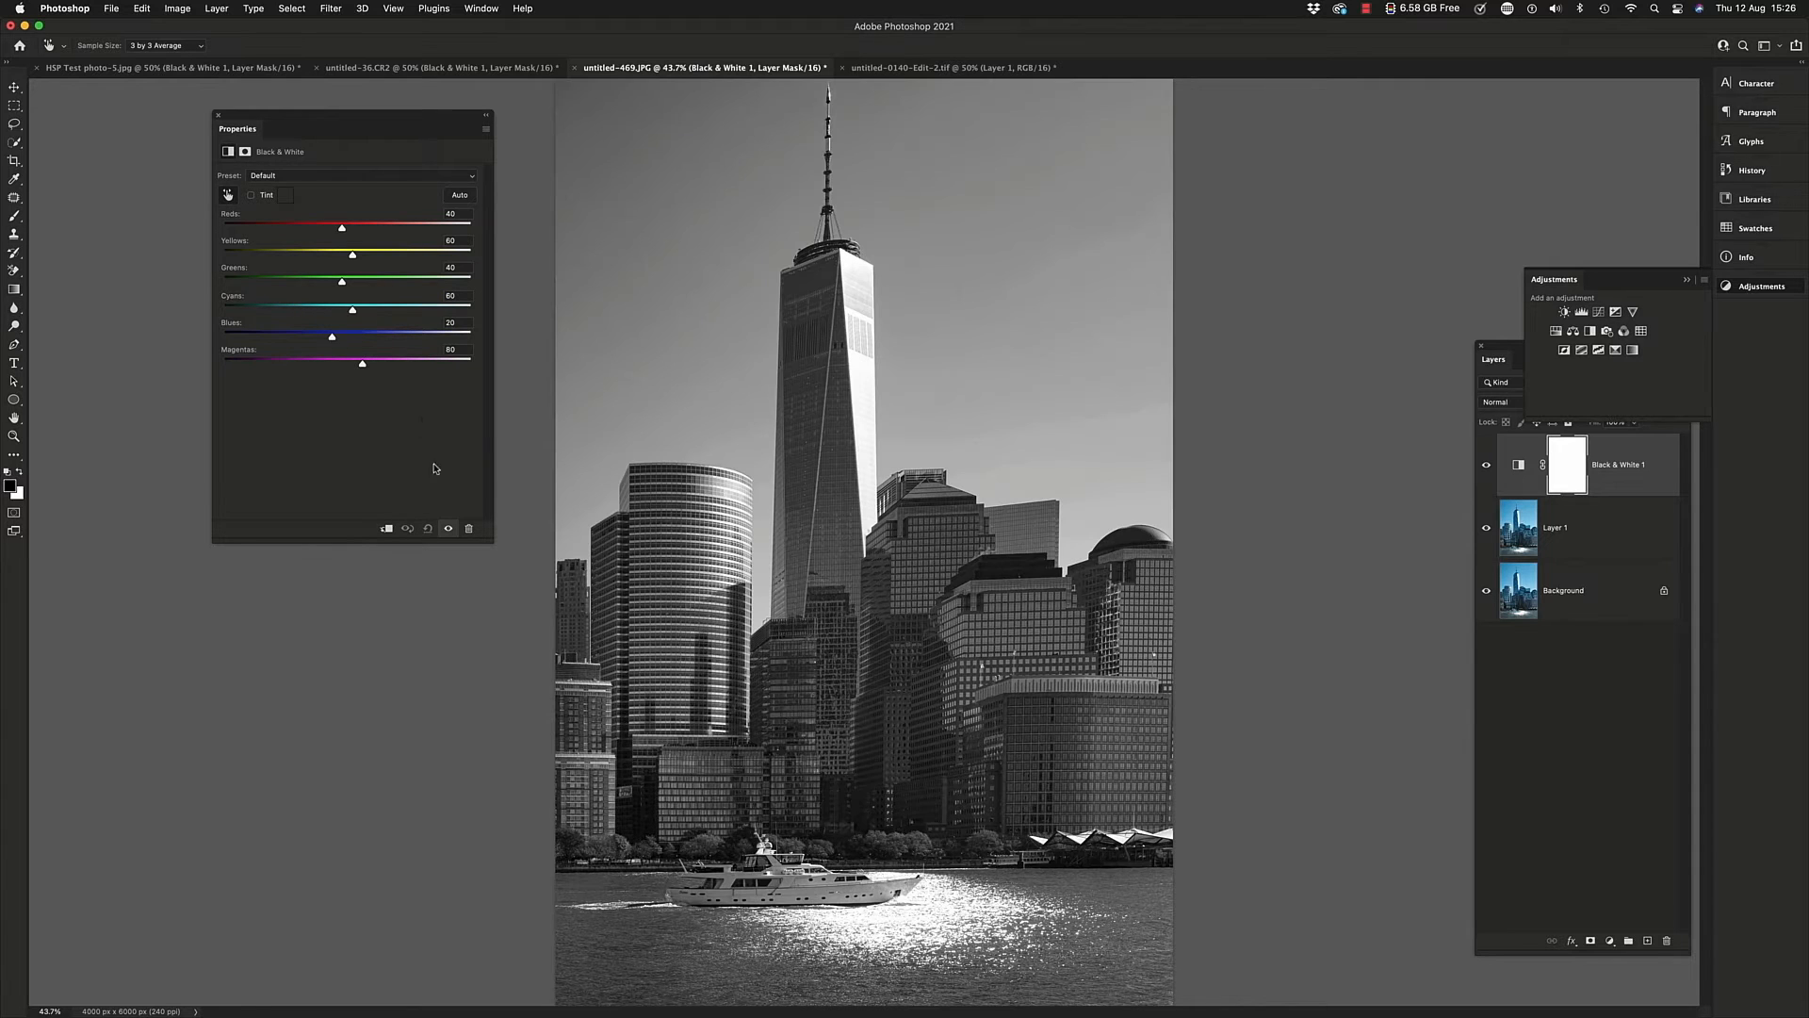
Darken the skyline's sky on the image to Cyans 3, and set Yellows to 267, Greens to 148 and Reds to about 215
left_click_drag(686, 201, 653, 206)
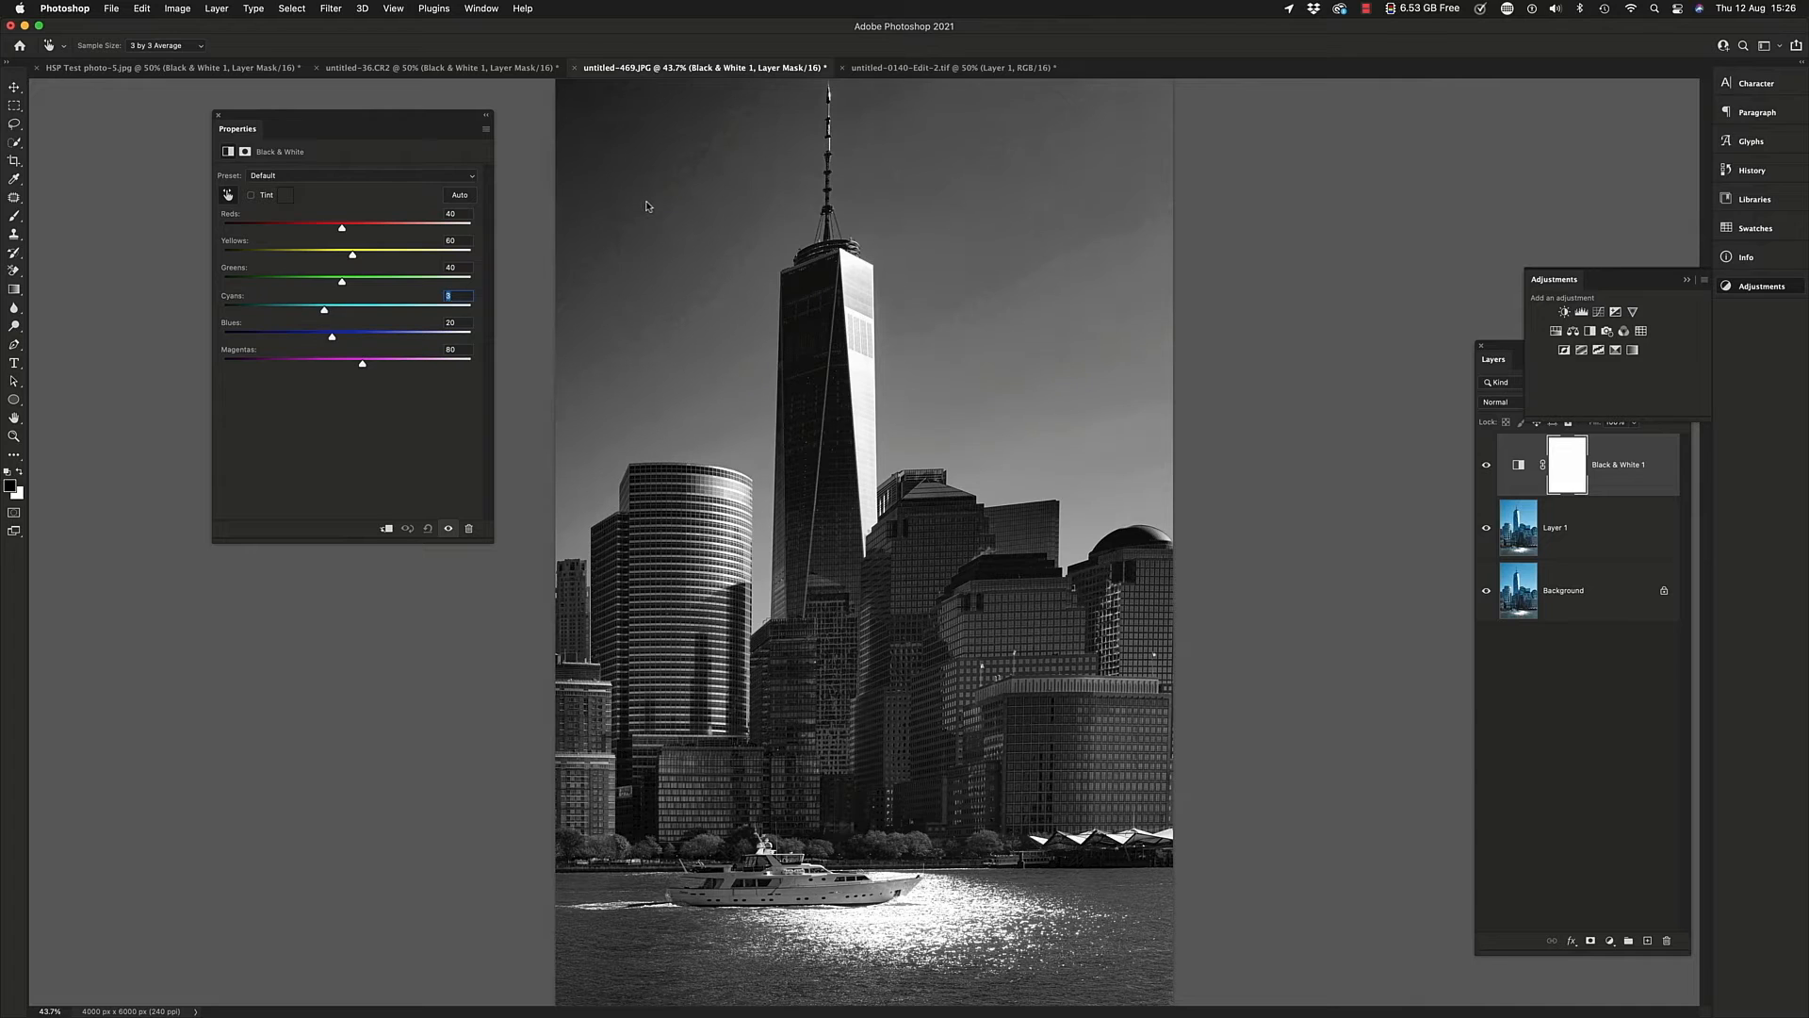
left_click_drag(348, 255, 371, 255)
left_click_drag(344, 285, 370, 257)
left_click_drag(375, 262, 455, 272)
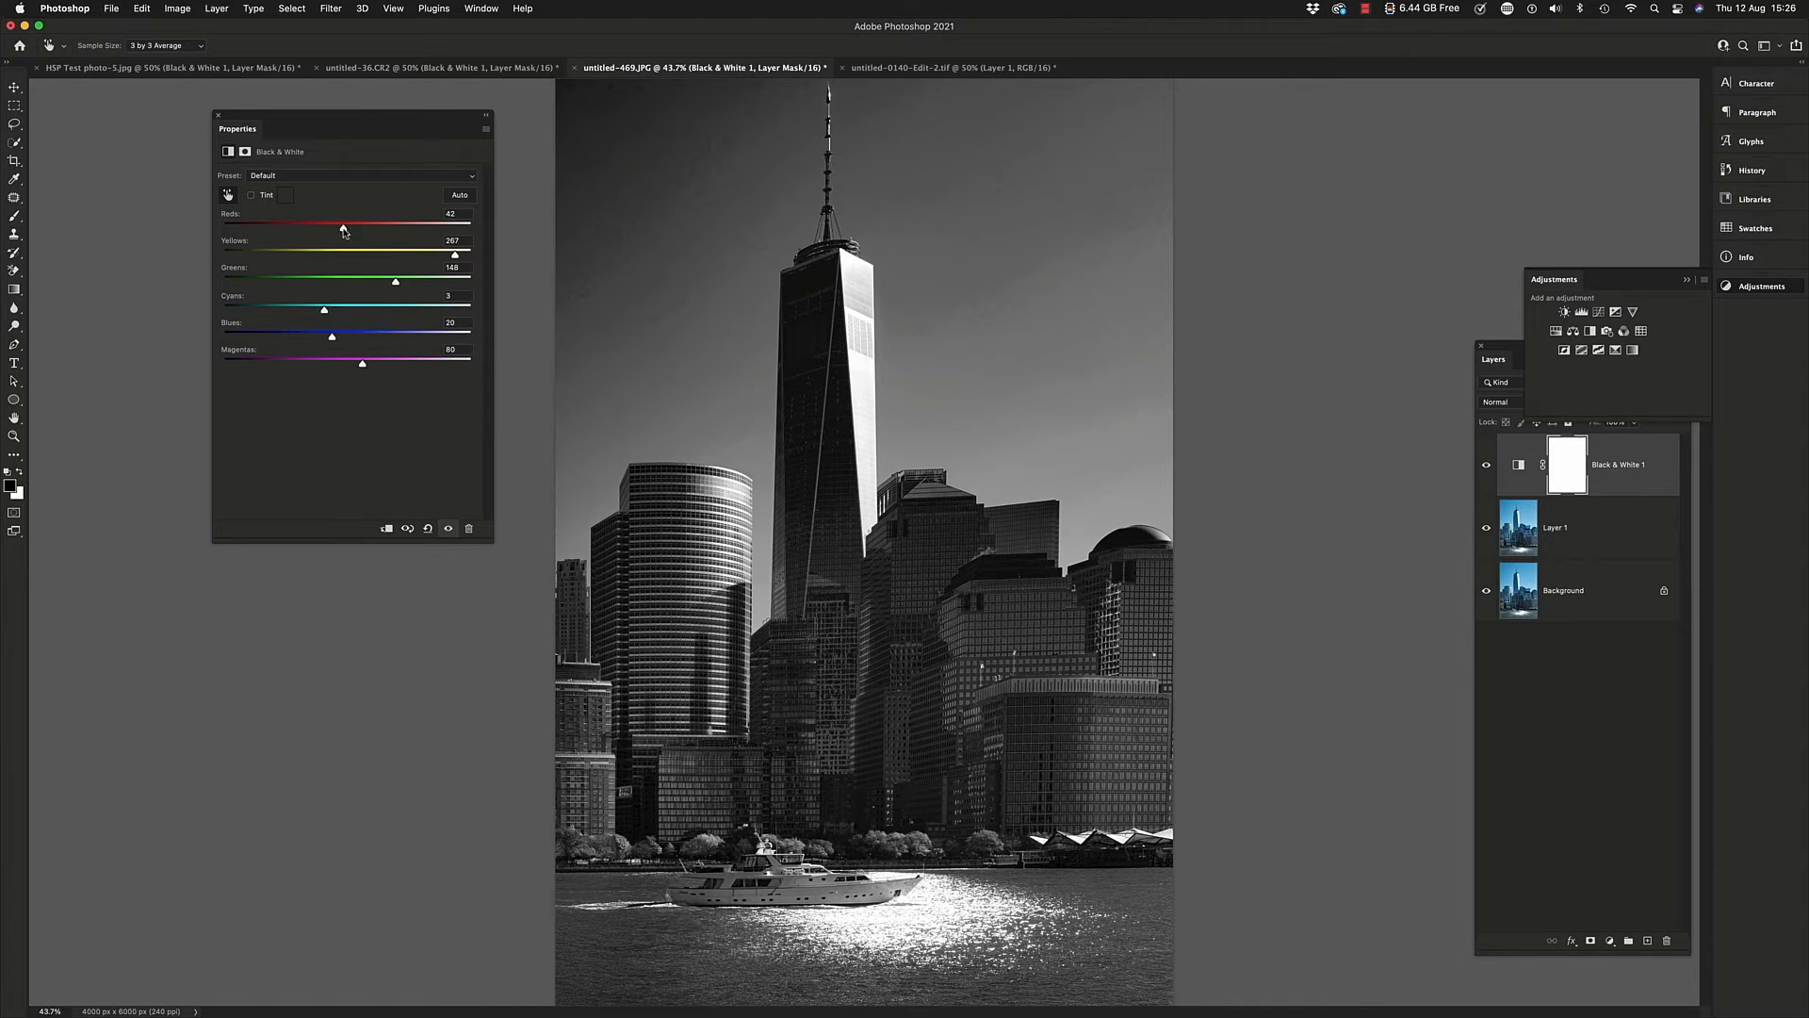
left_click_drag(342, 228, 435, 248)
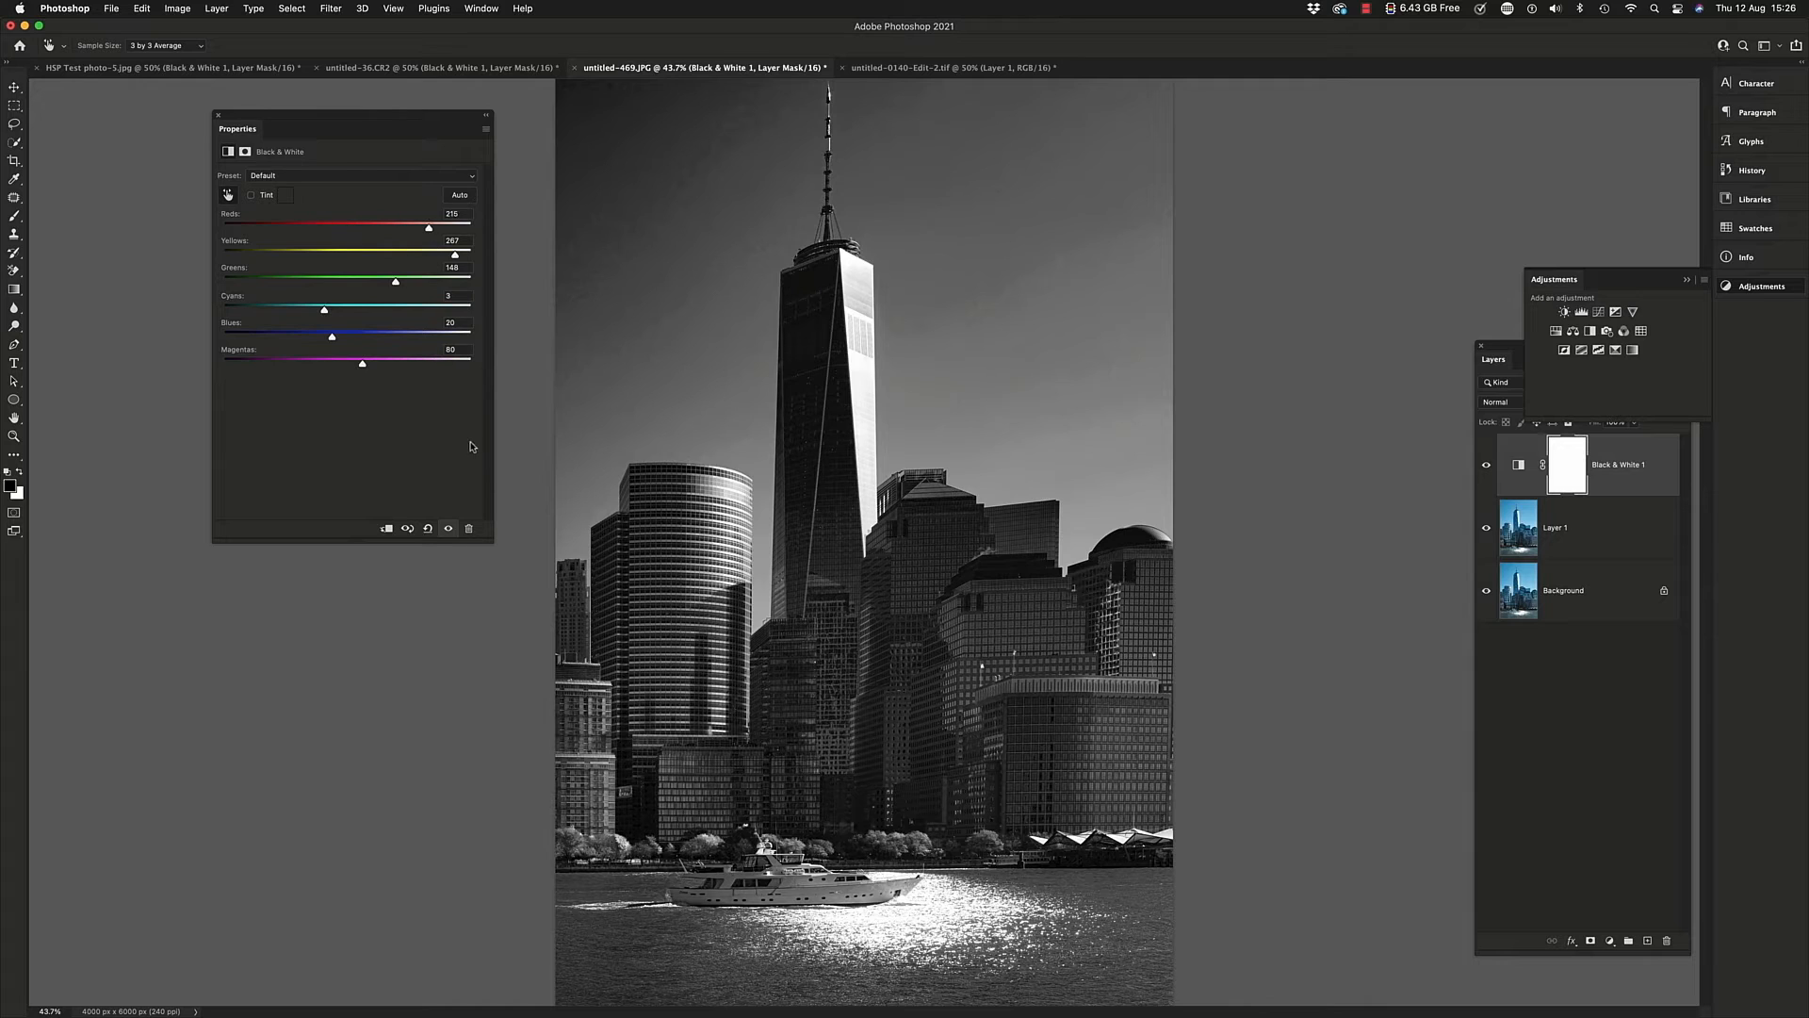
Set the skyline's Black & White Magentas to 59 and Blues to -12
left_click_drag(361, 365, 468, 367)
left_click_drag(302, 368, 352, 368)
mouse_move(330, 337)
left_mouse_down()
mouse_move(285, 340)
mouse_move(318, 344)
left_mouse_up()
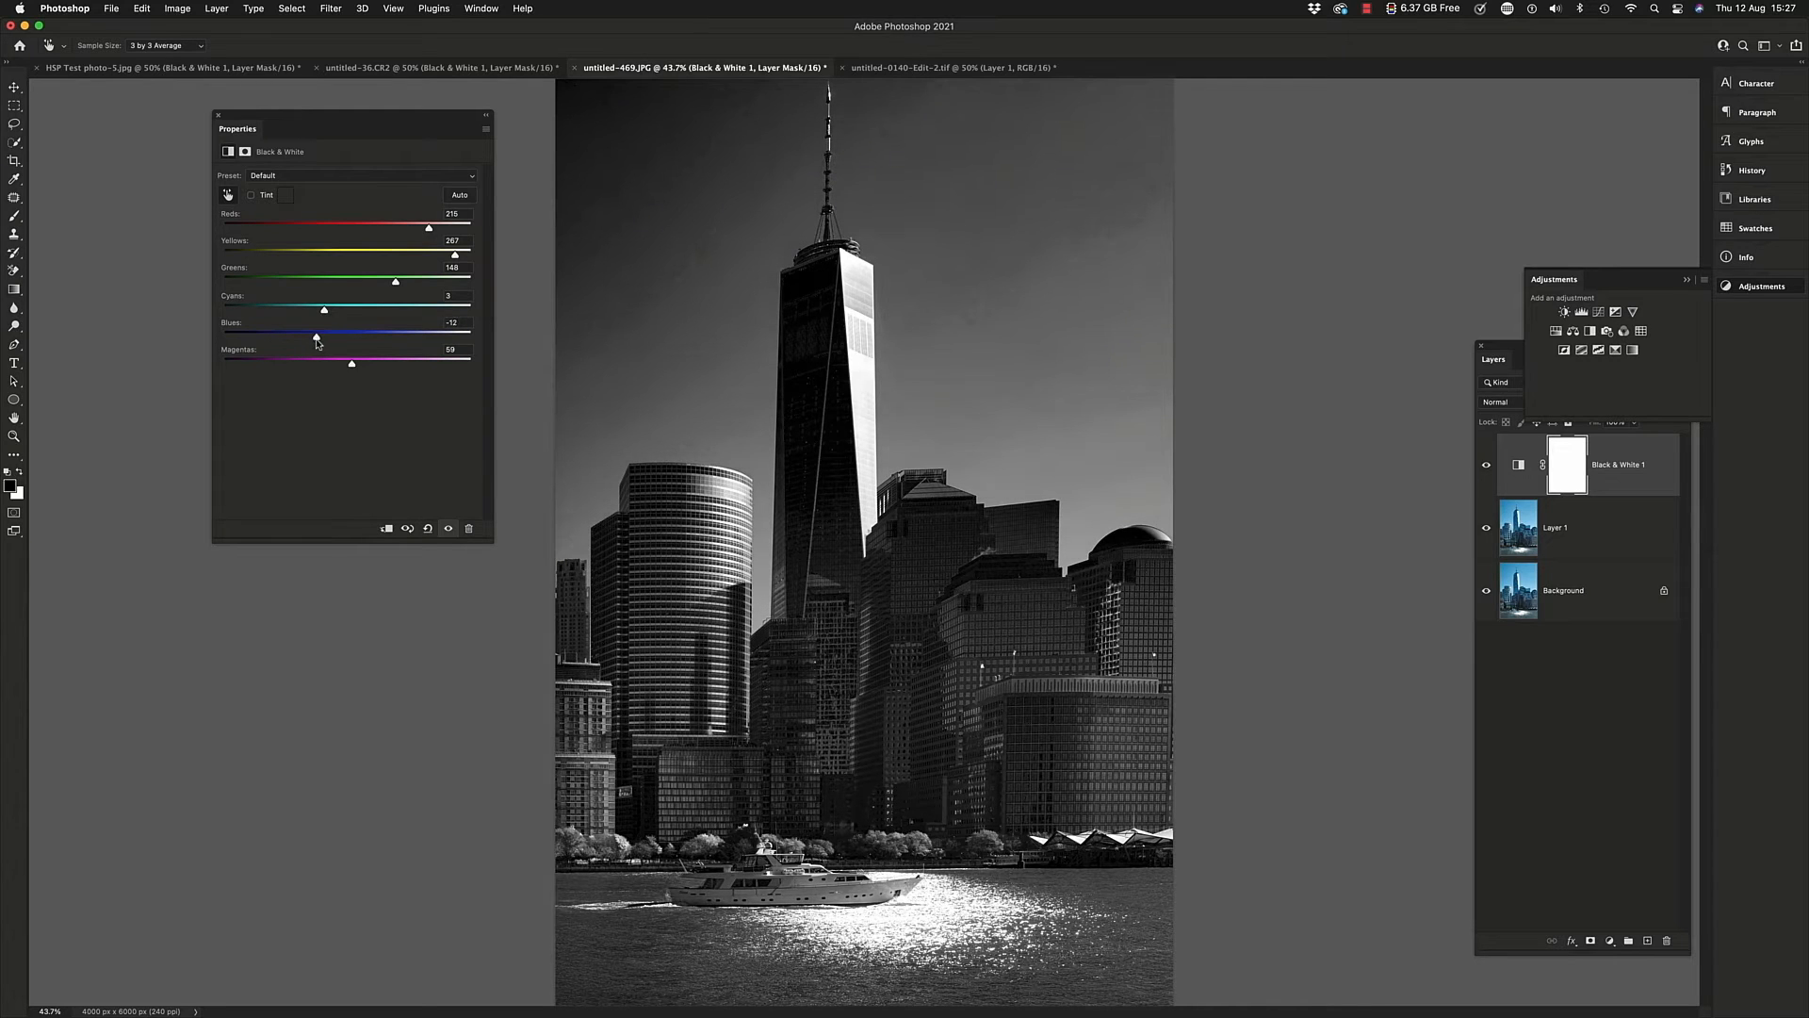
Stamp all visible layers of the skyline photo into a new layer above the Black & White adjustment, and duplicate that layer
left_click(1612, 471)
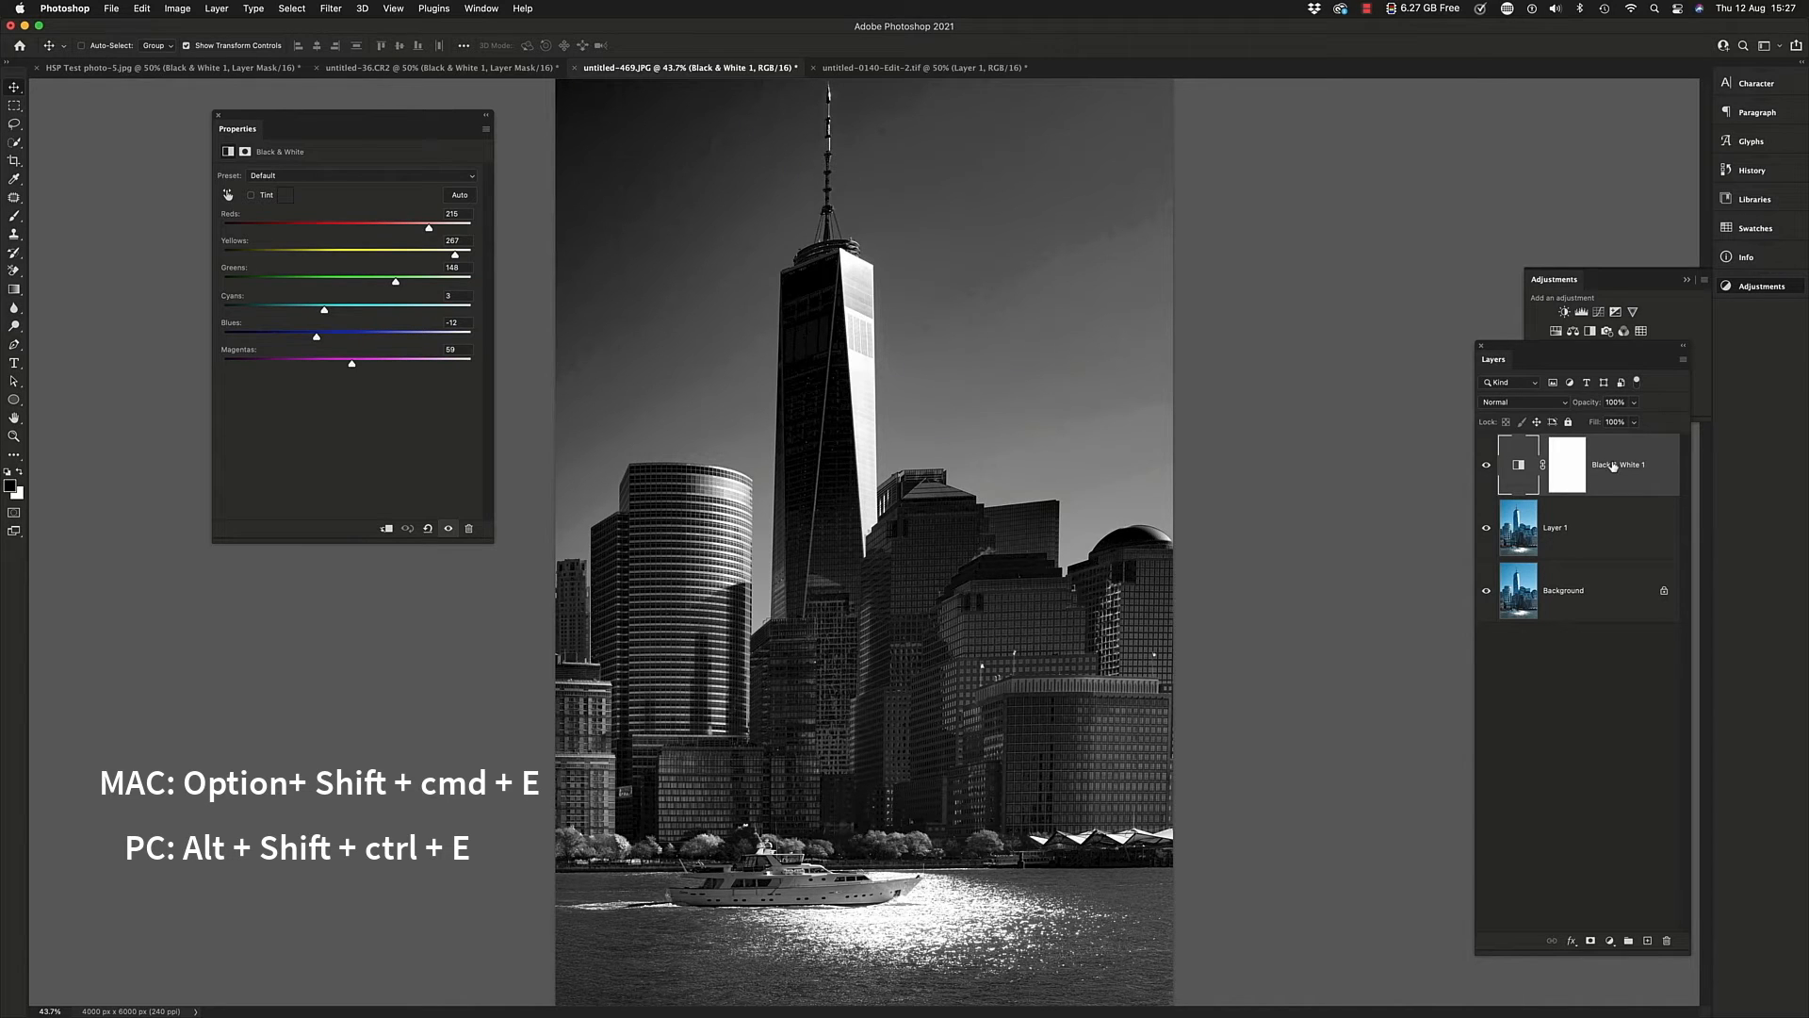
key("alt+shift+super+e")
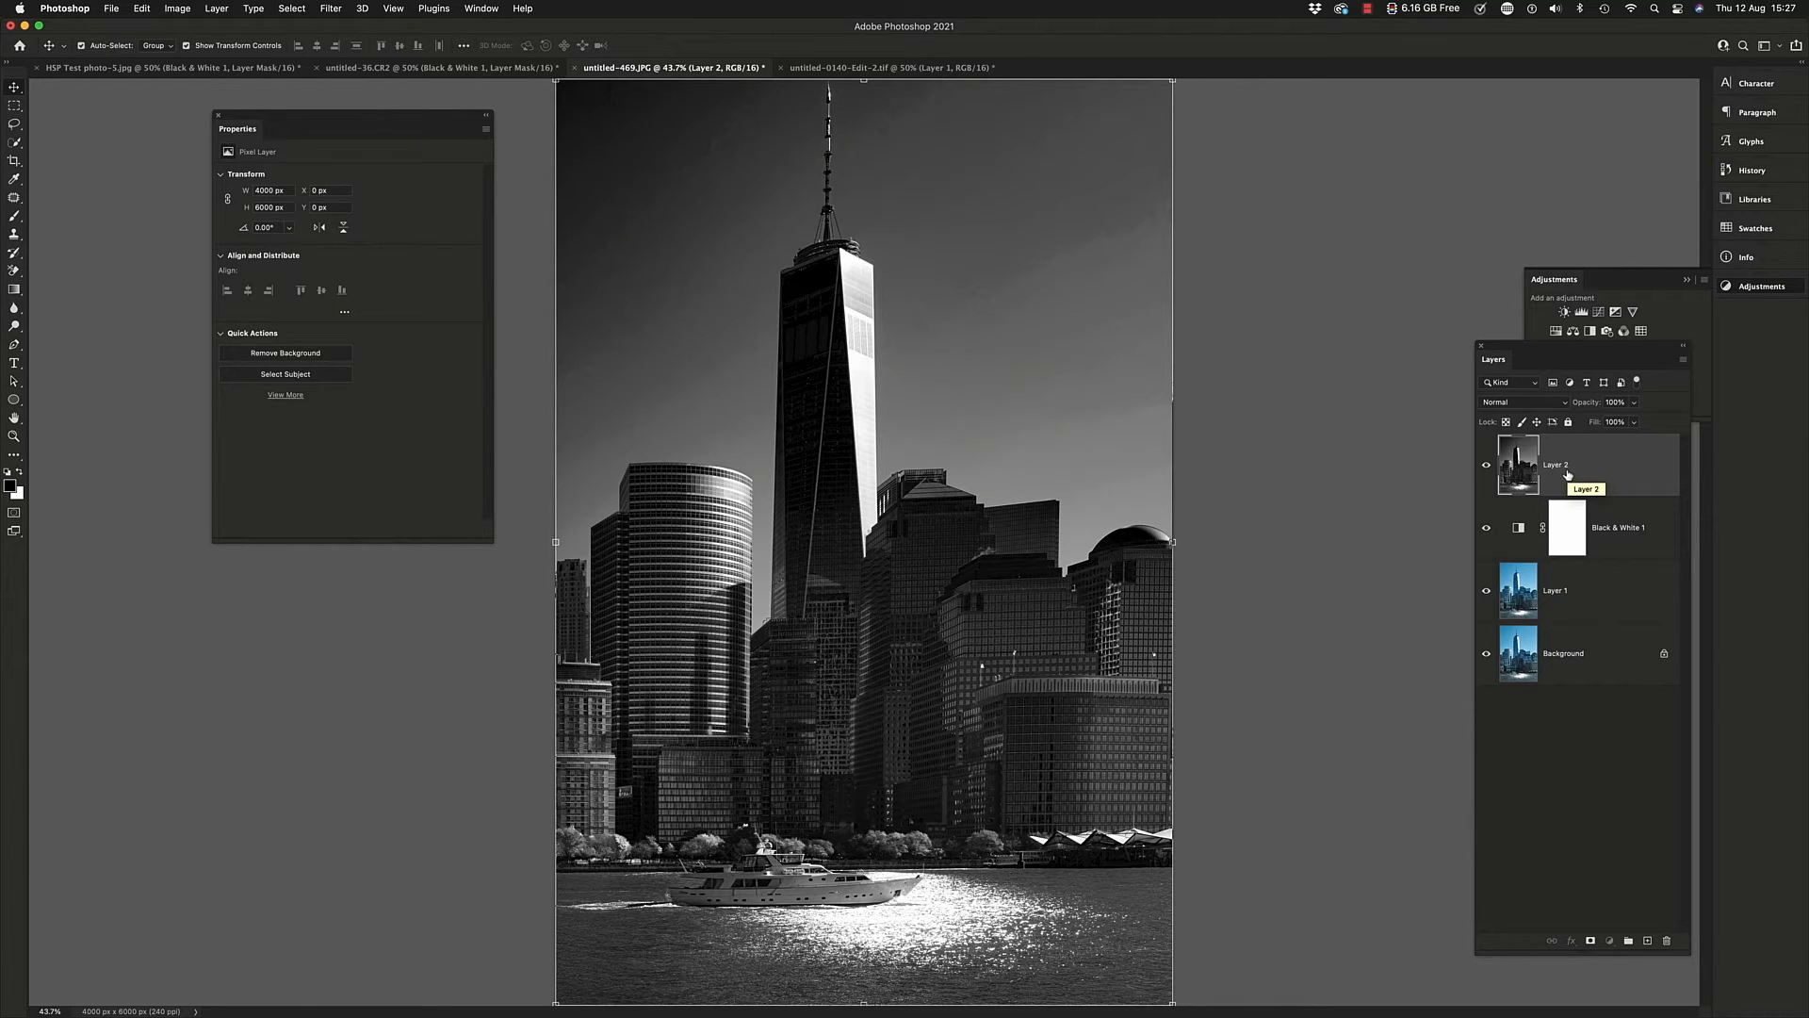
key("super+j")
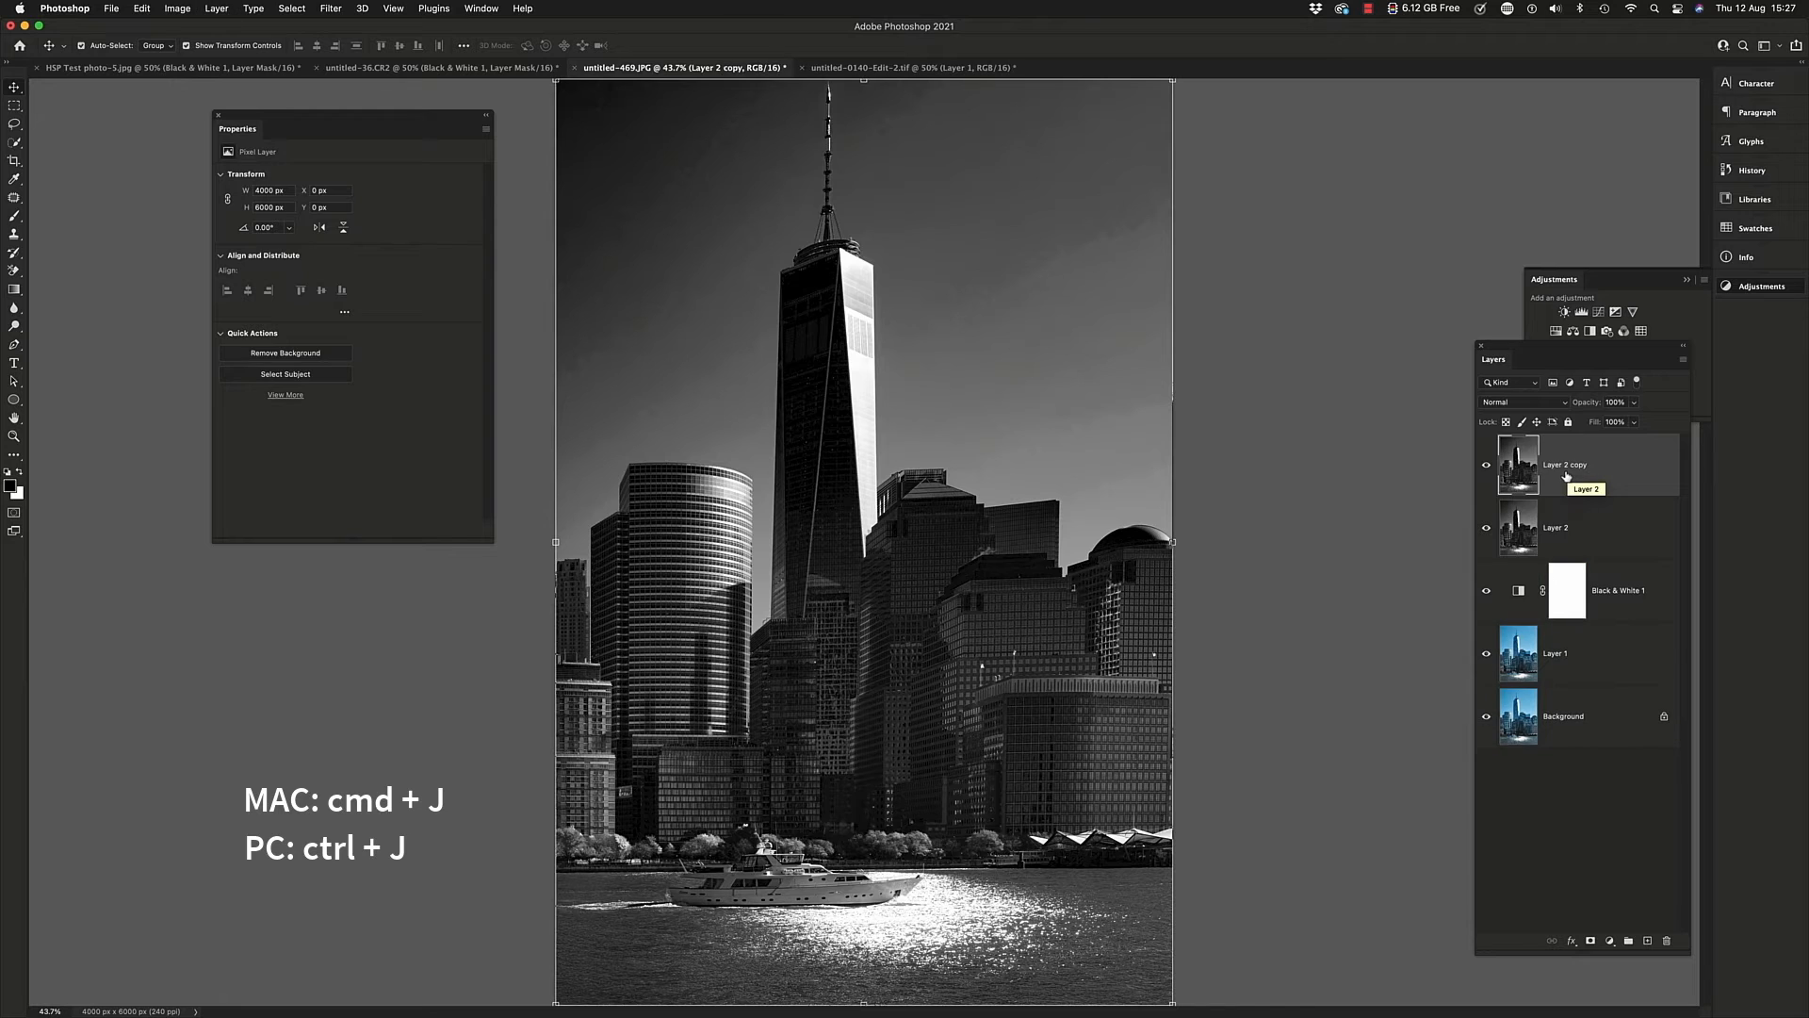
Set the duplicated skyline layer's blend mode to Multiply and its opacity to 62%
left_click(1553, 404)
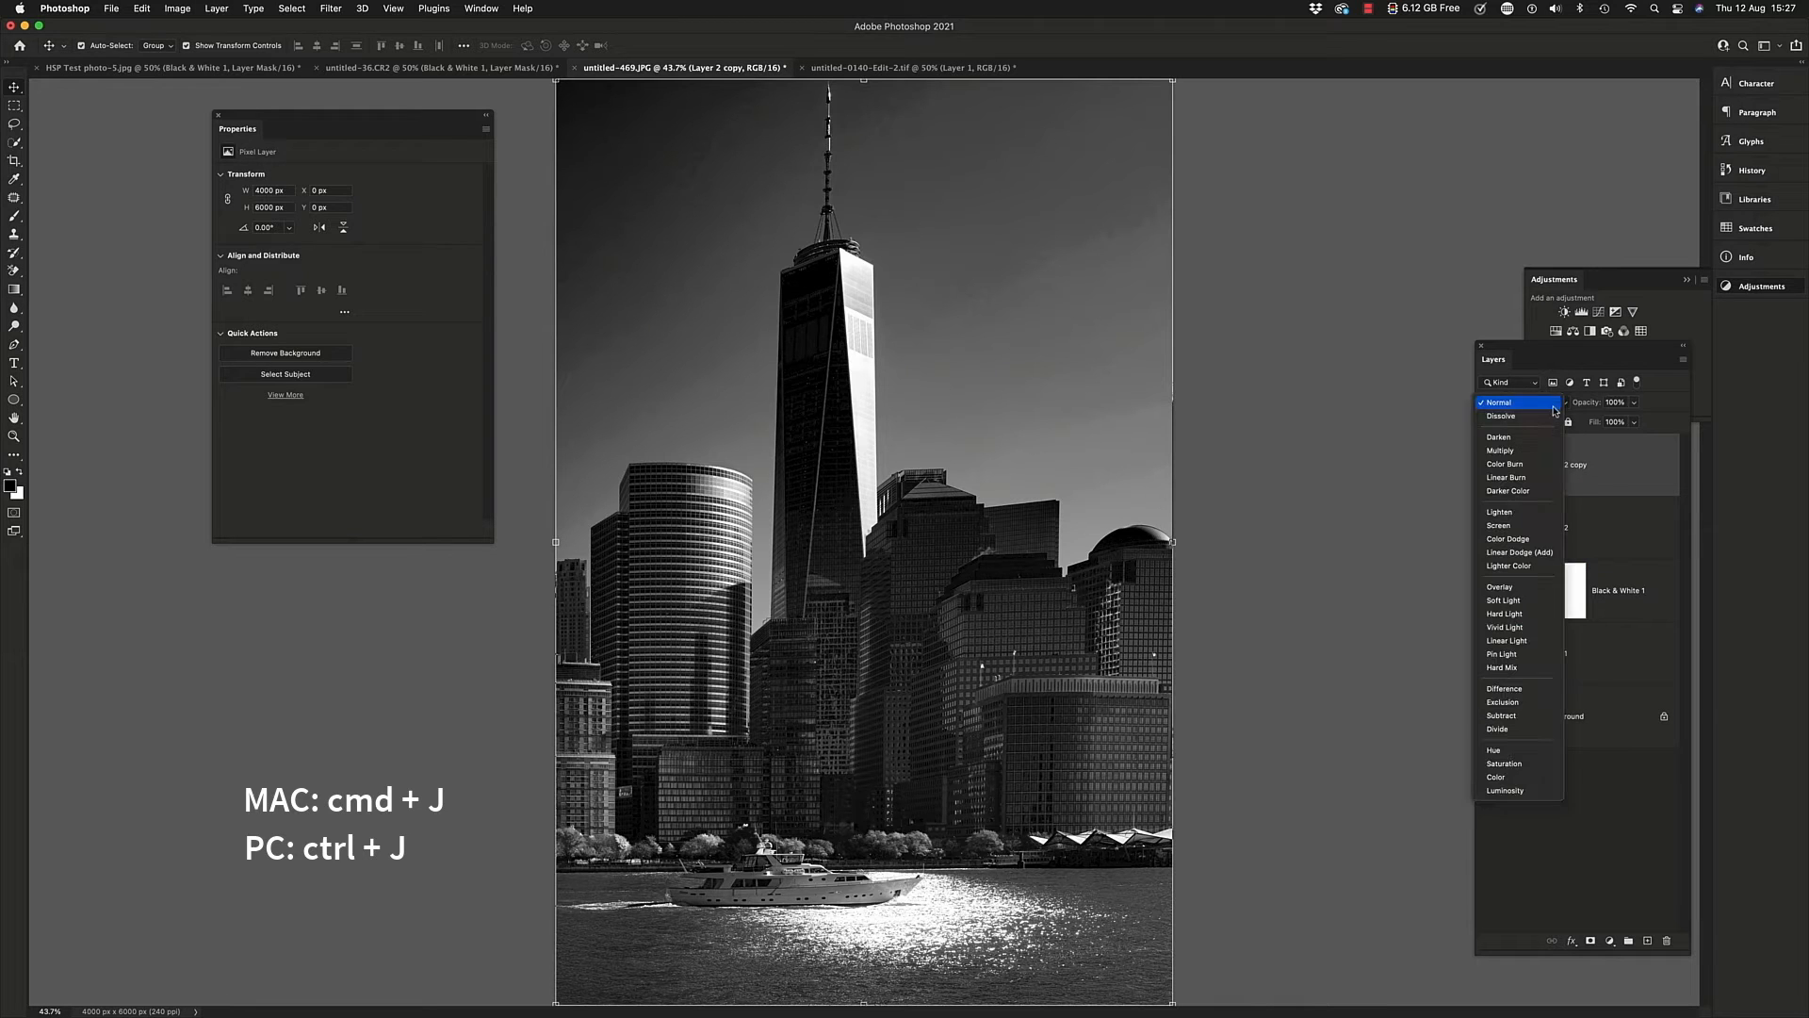
left_click(1534, 457)
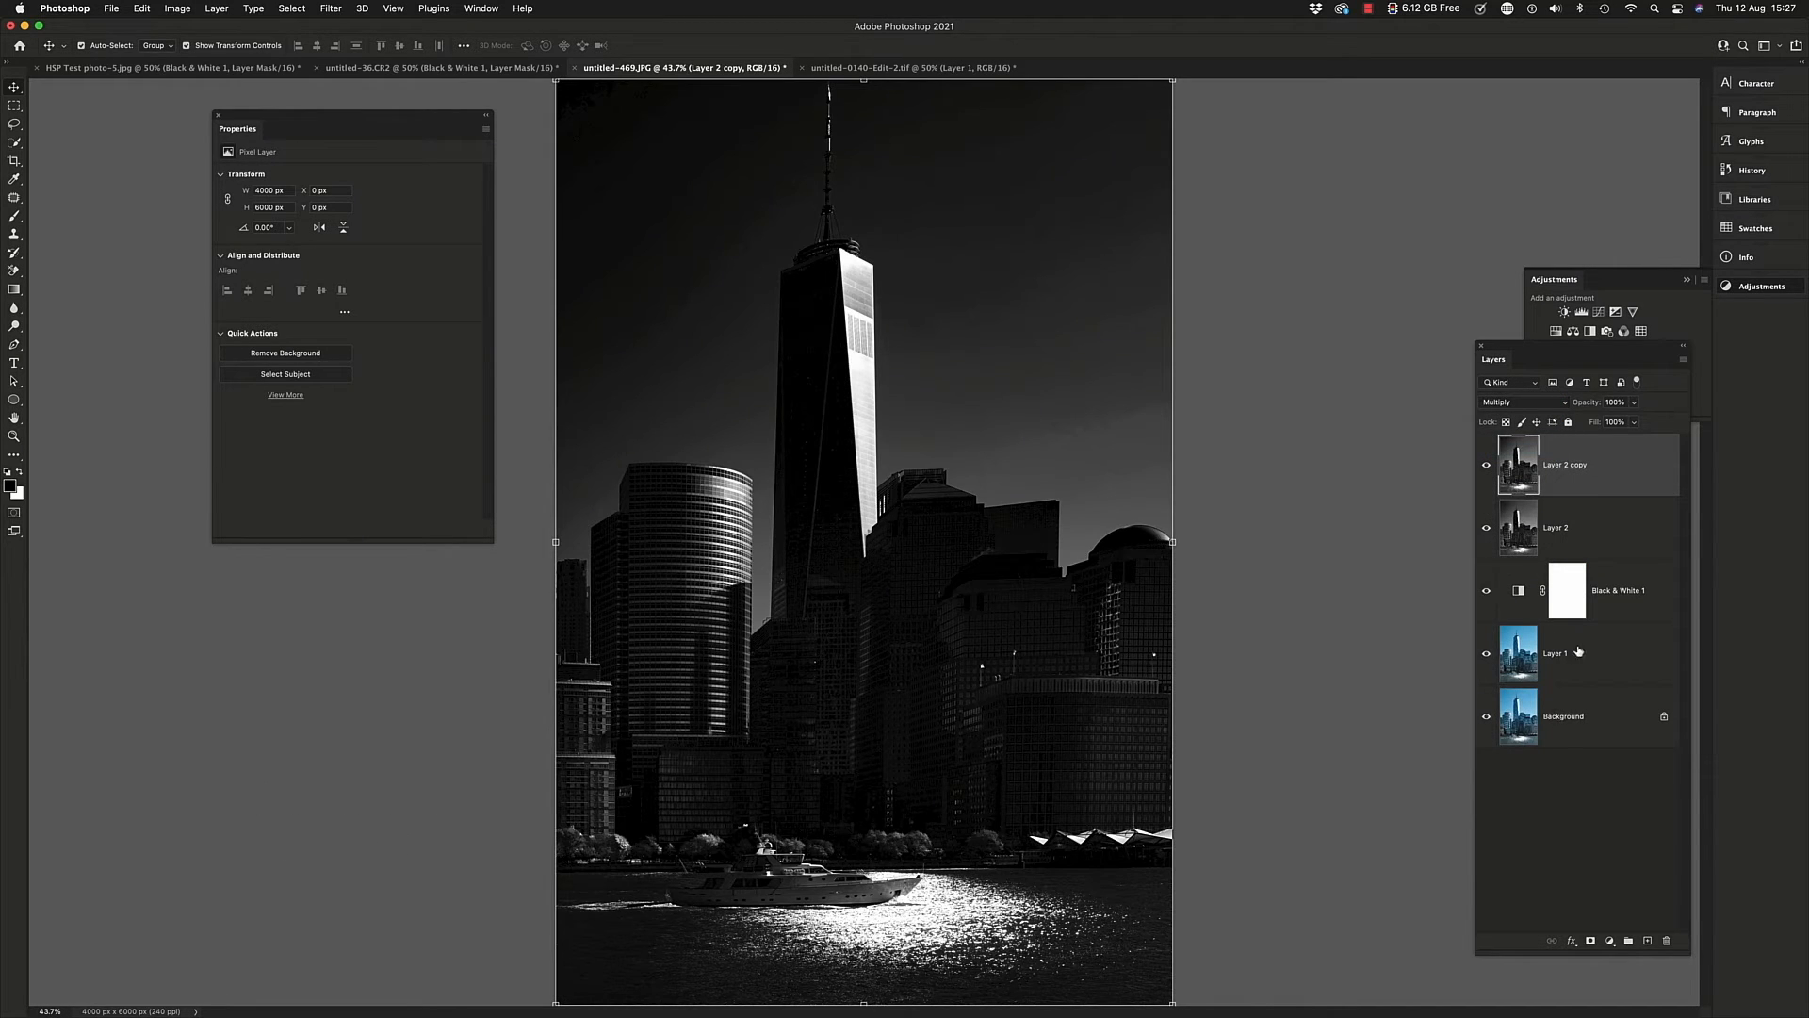
left_click(1632, 408)
mouse_move(1638, 421)
left_mouse_down()
mouse_move(1572, 423)
mouse_move(1613, 423)
left_mouse_up()
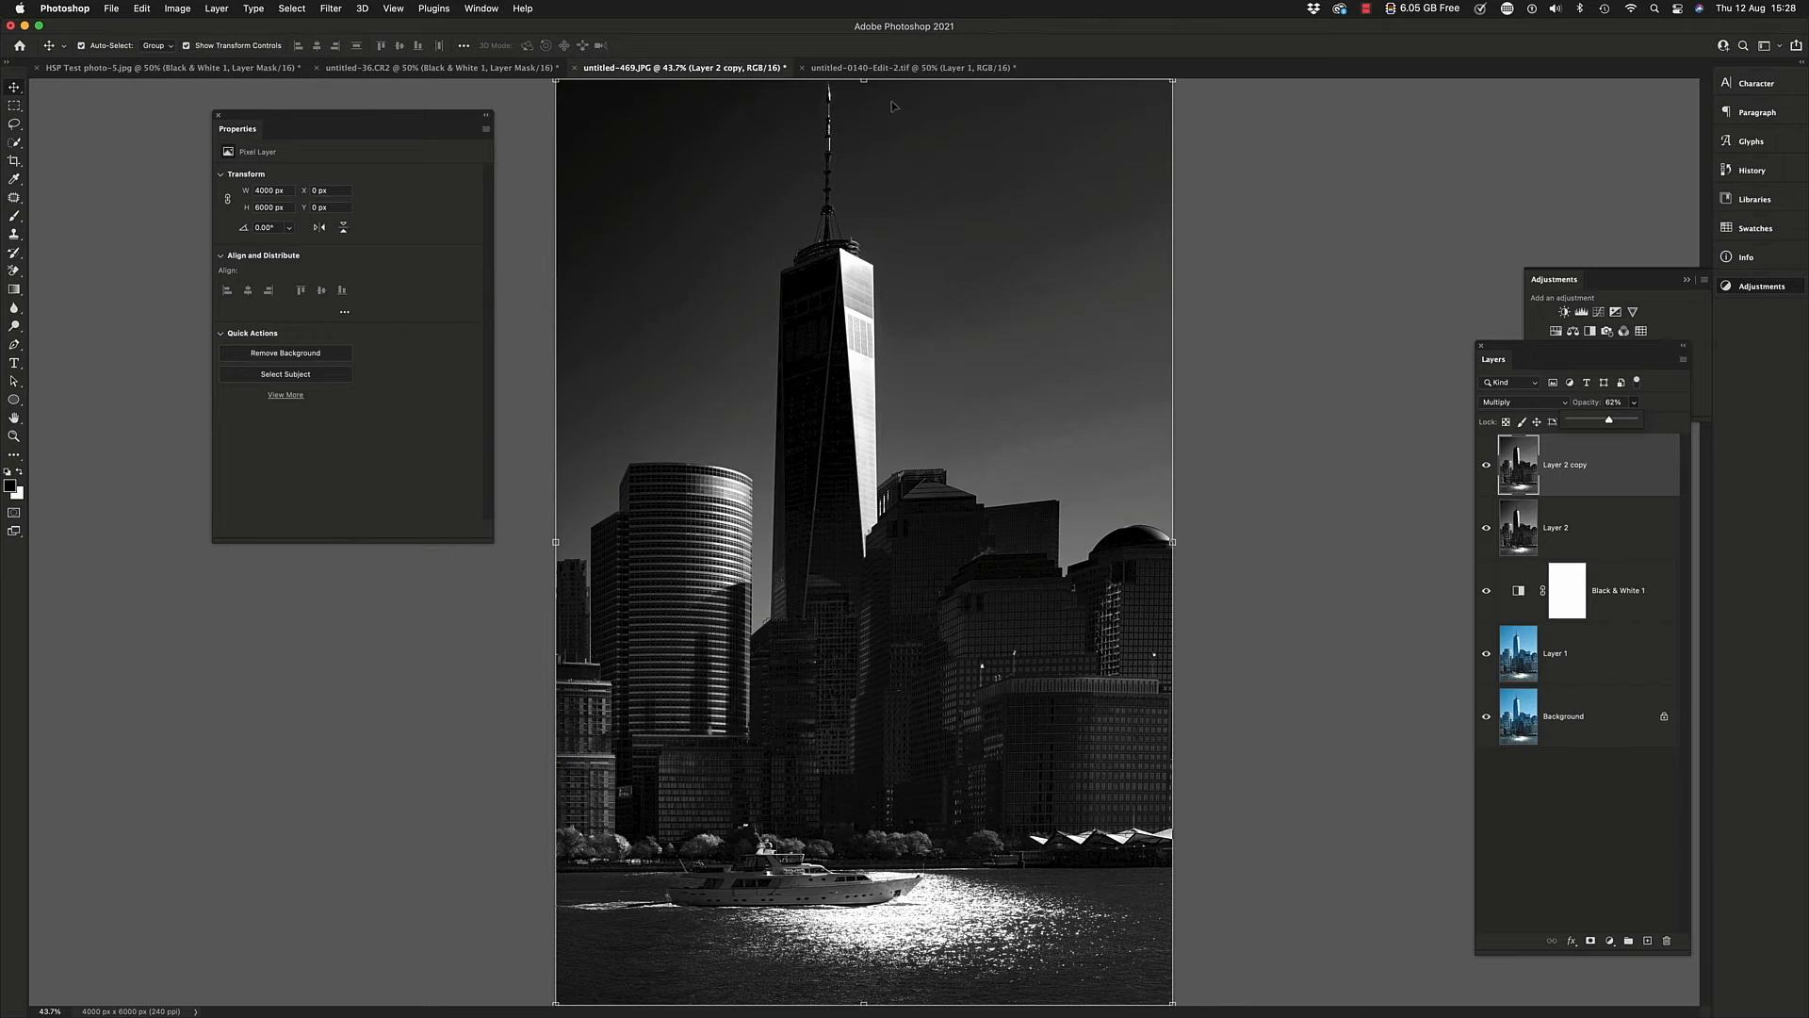
Switch to the dog photo untitled-0140-Edit-2.tif and add a Black & White adjustment layer, keeping the floating panels clear of the image
left_click(892, 72)
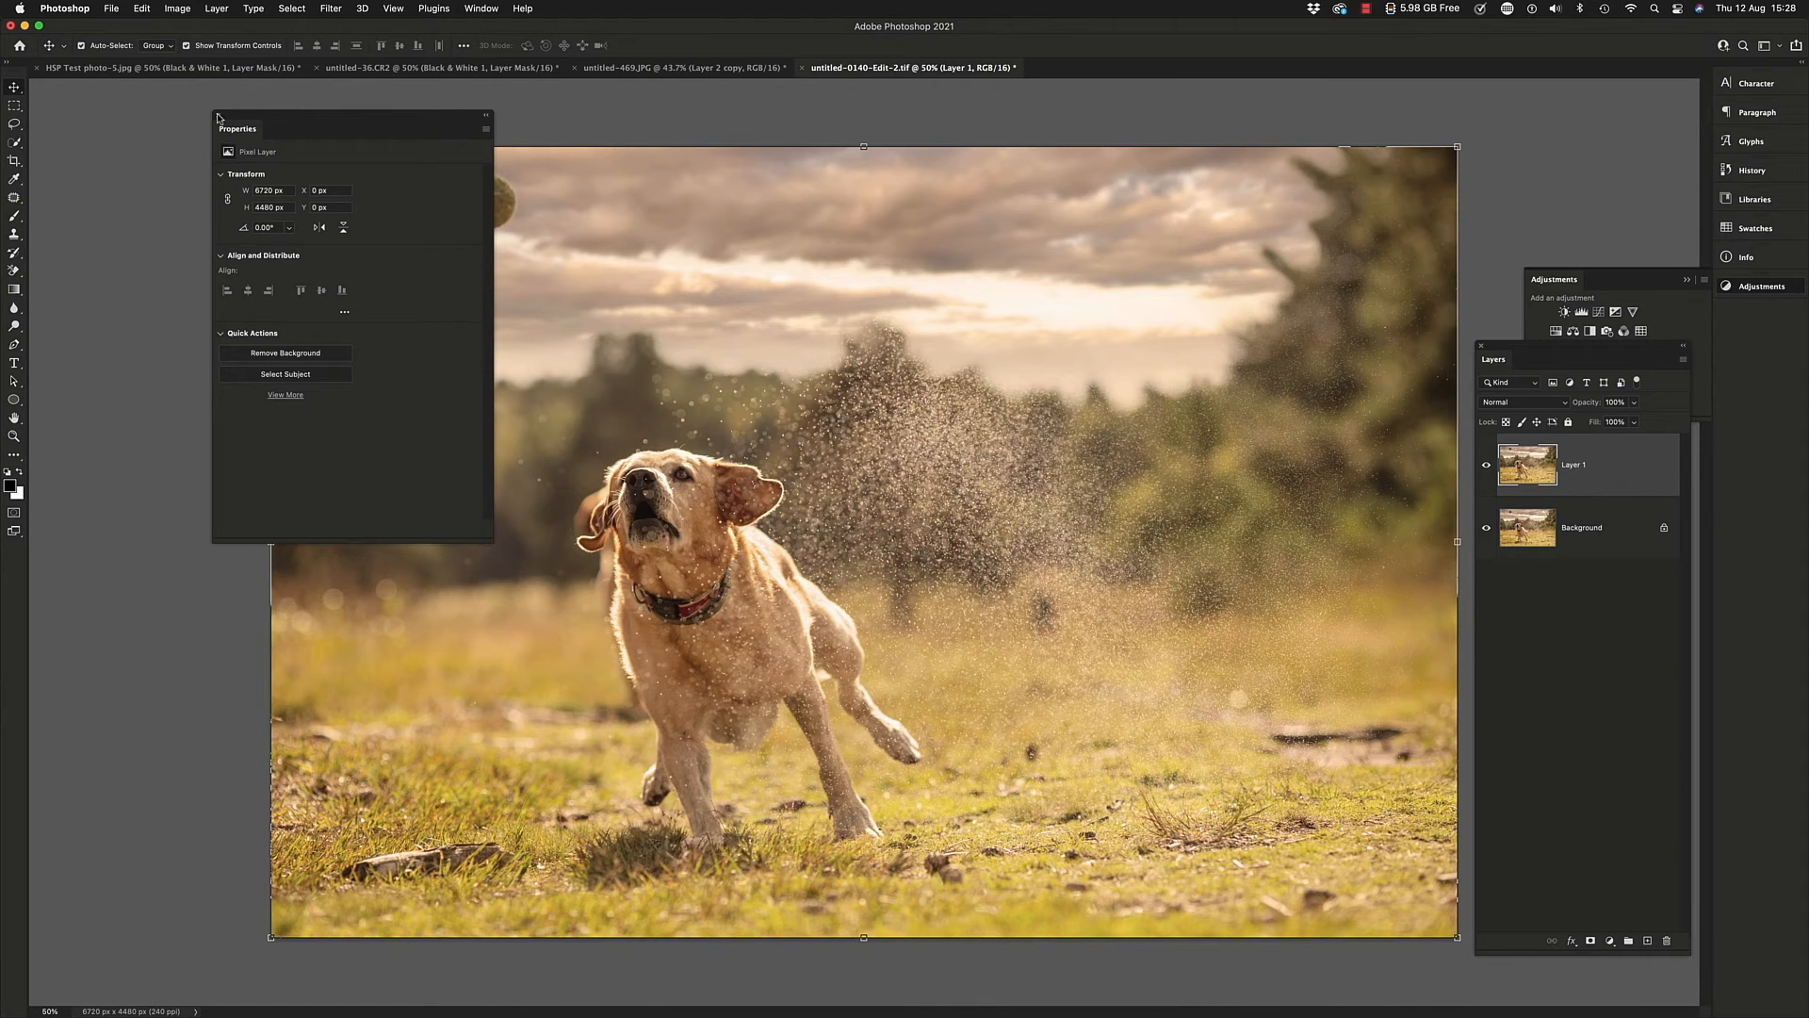
left_click(218, 116)
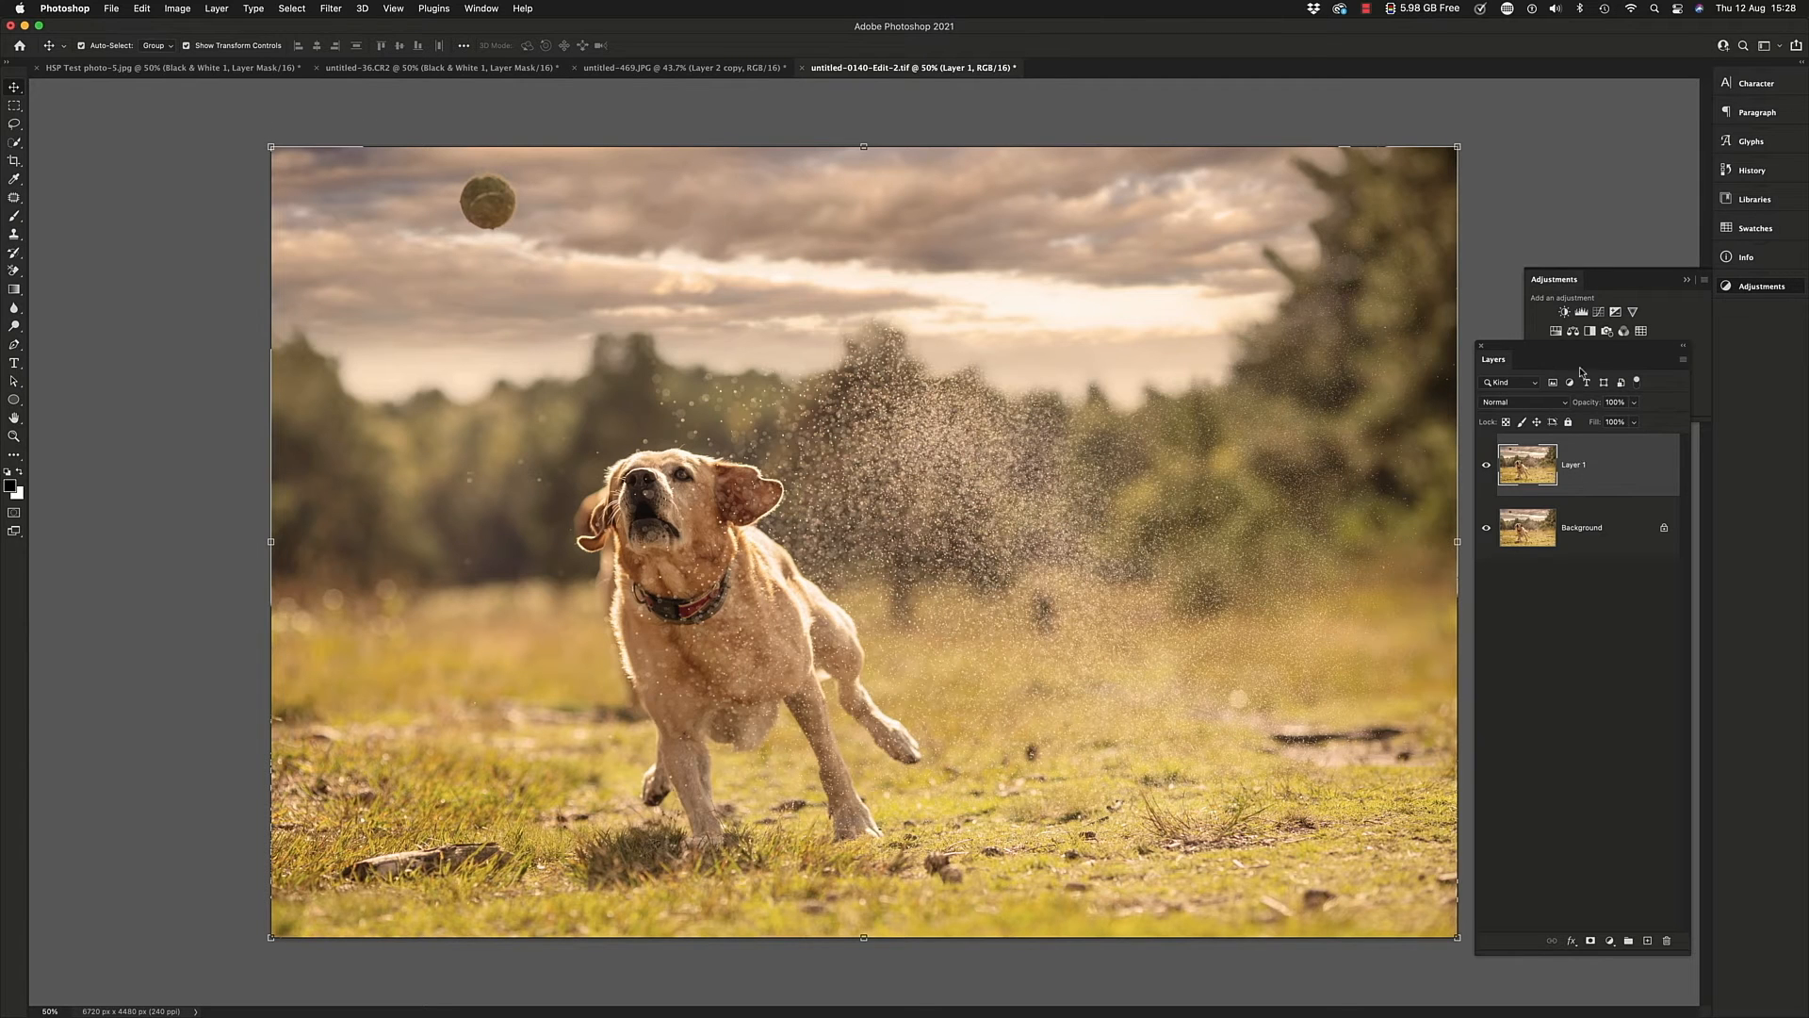
left_click_drag(1639, 280, 1609, 207)
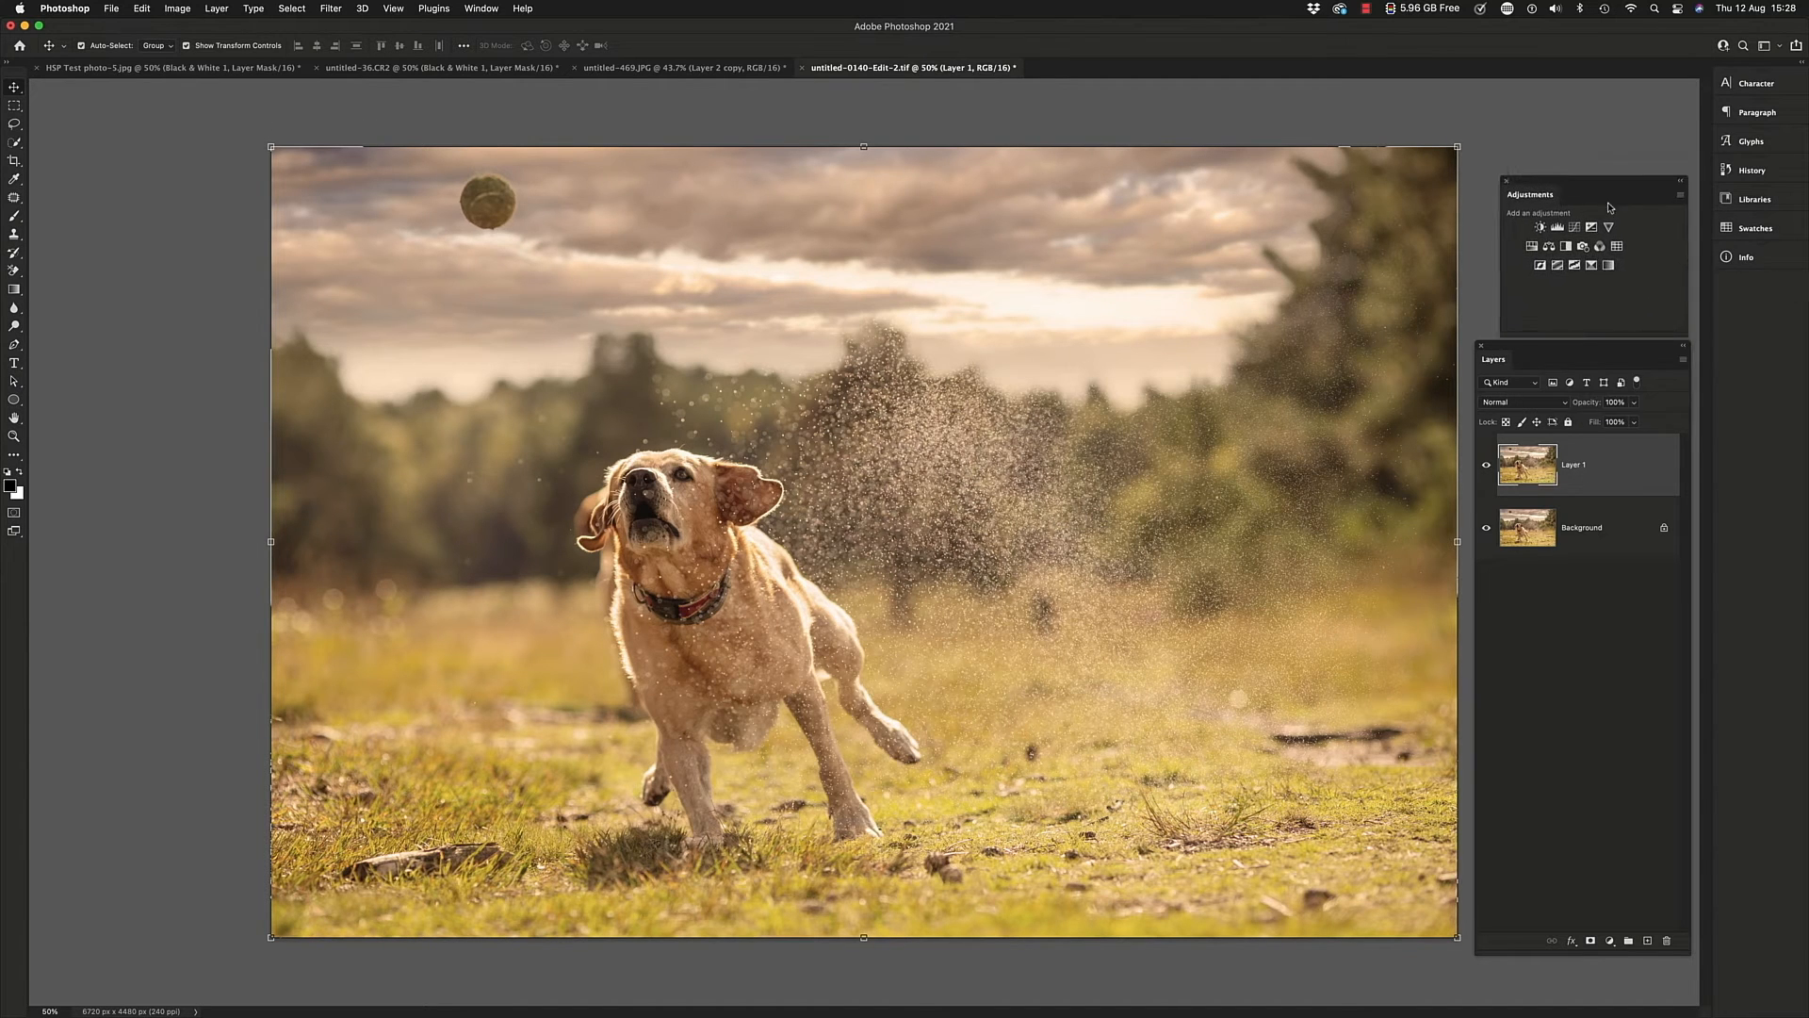
left_click(1567, 247)
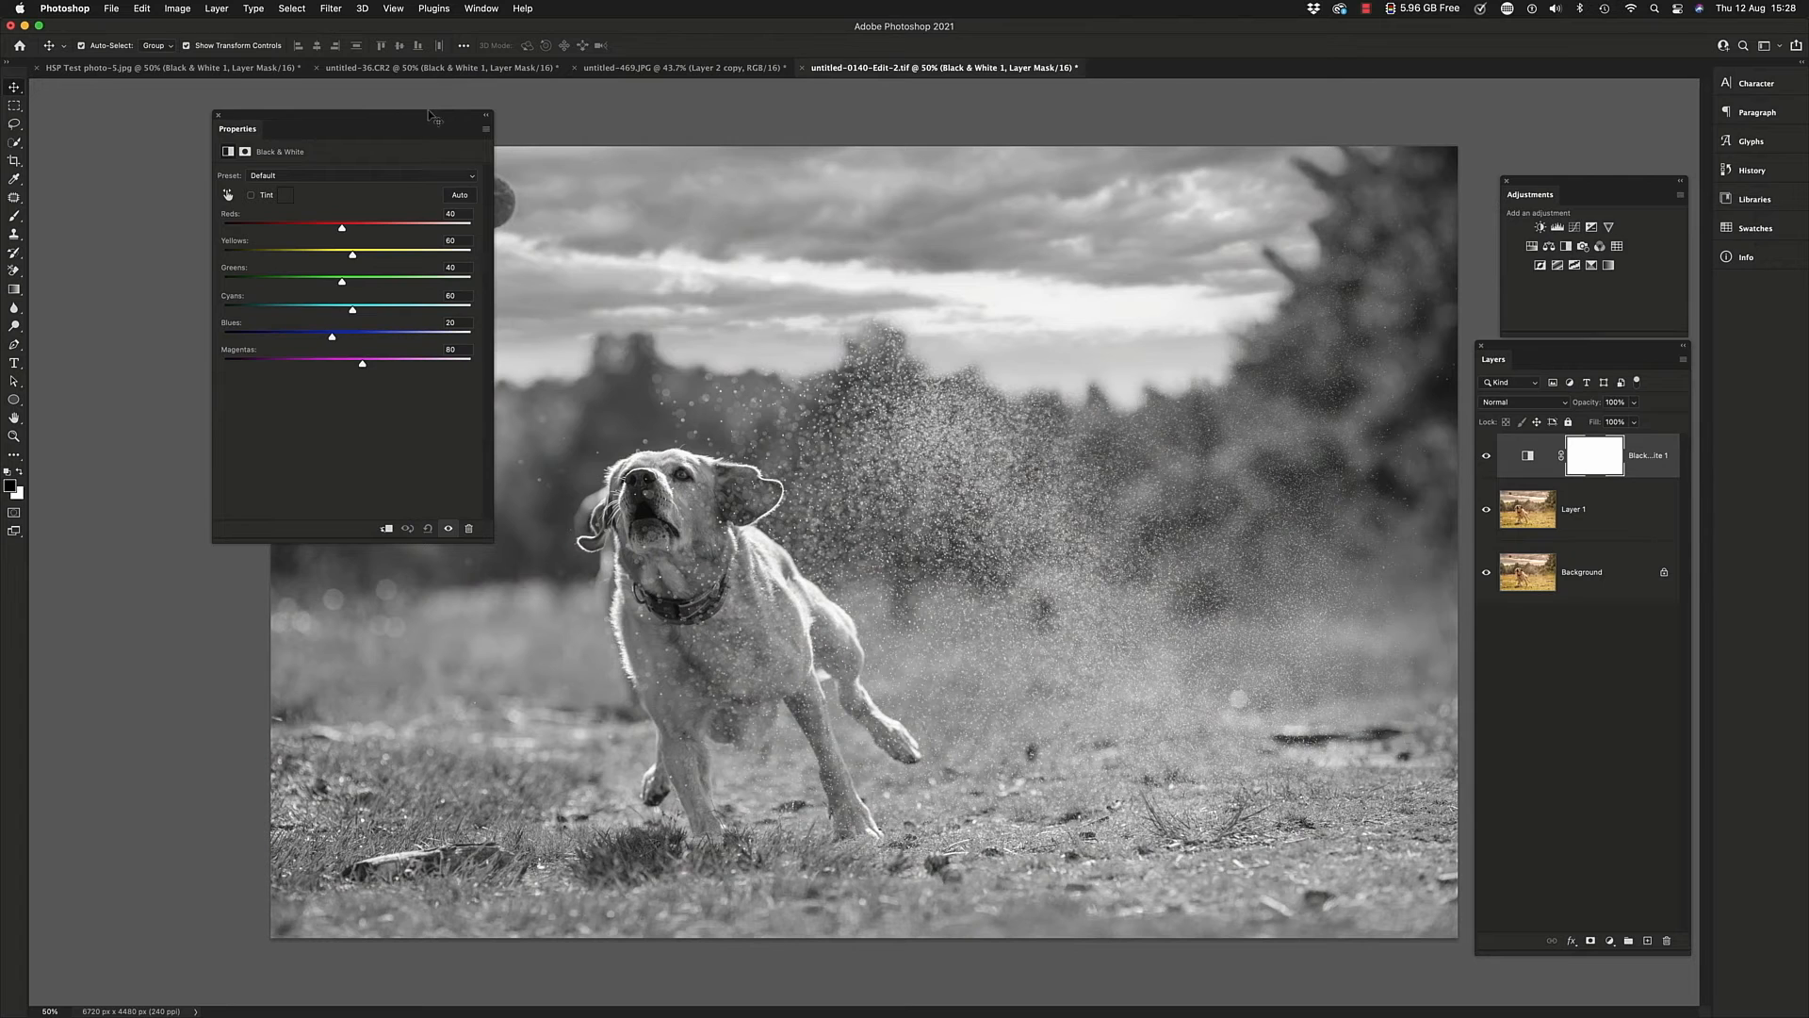
left_click_drag(429, 115, 296, 78)
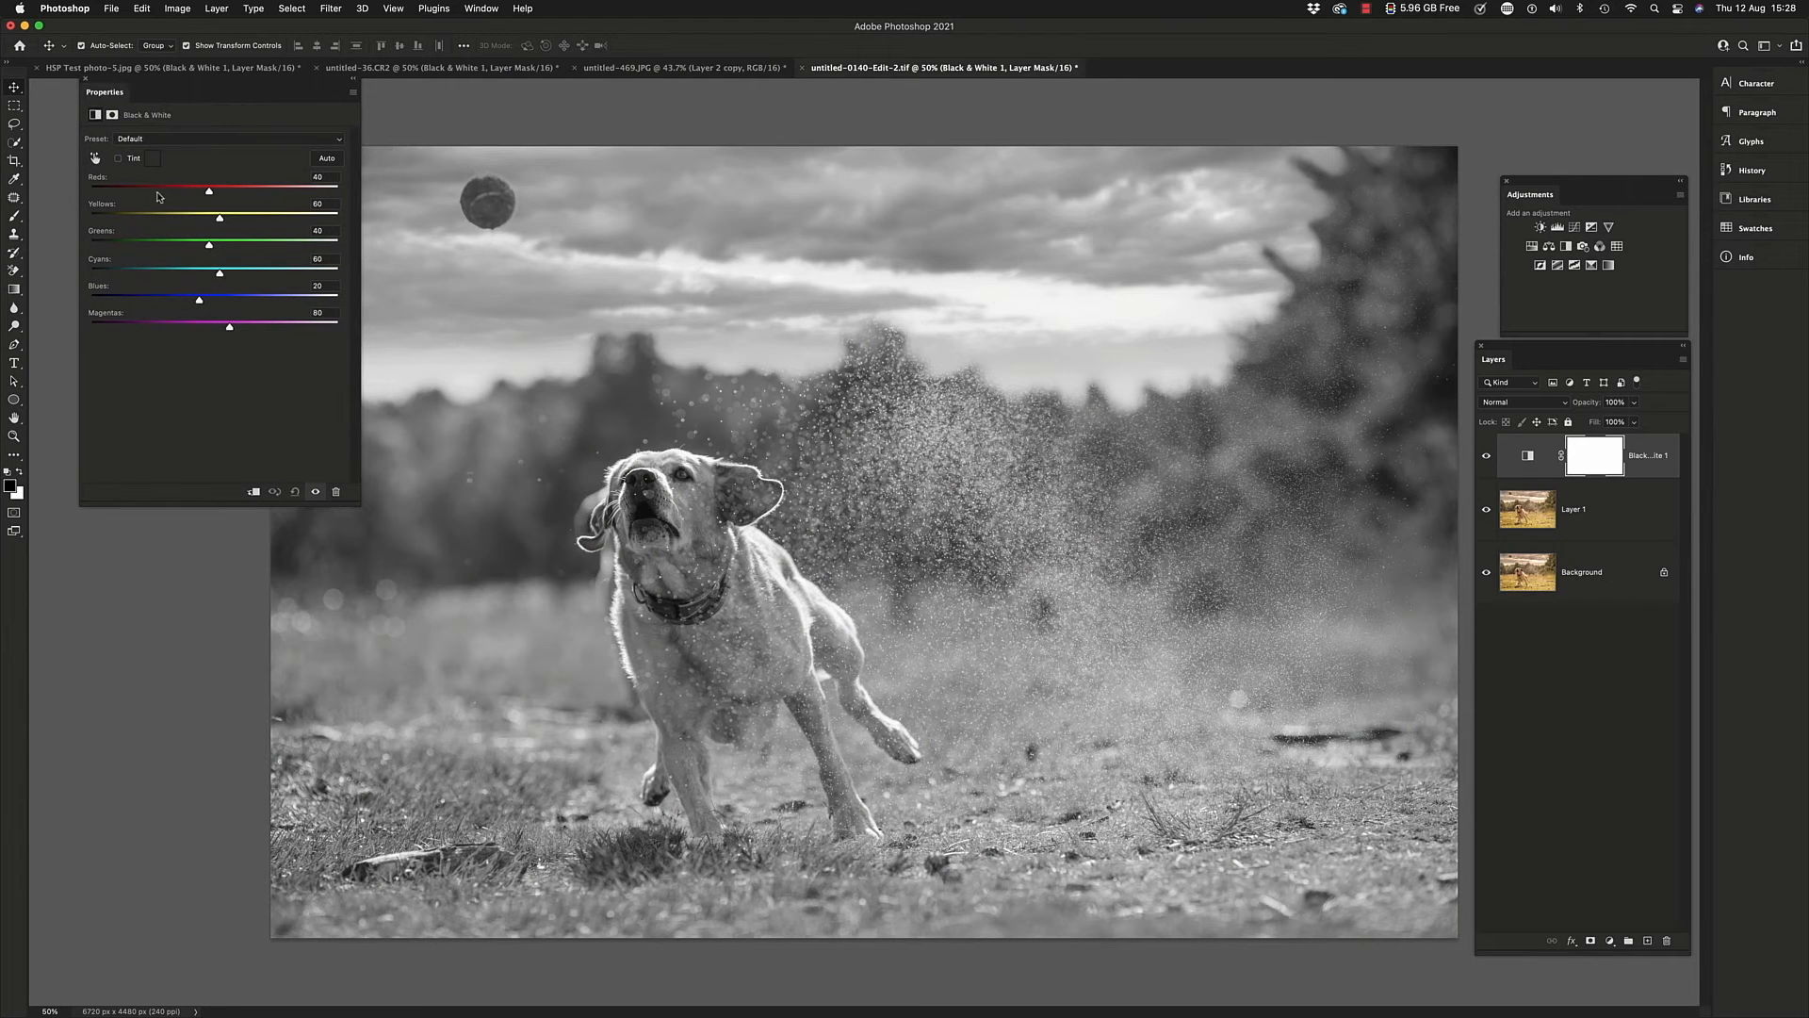
Darken the grass and brighten the dog by setting the Black & White Yellows to -21 and Reds to 177
left_click_drag(151, 187, 184, 216)
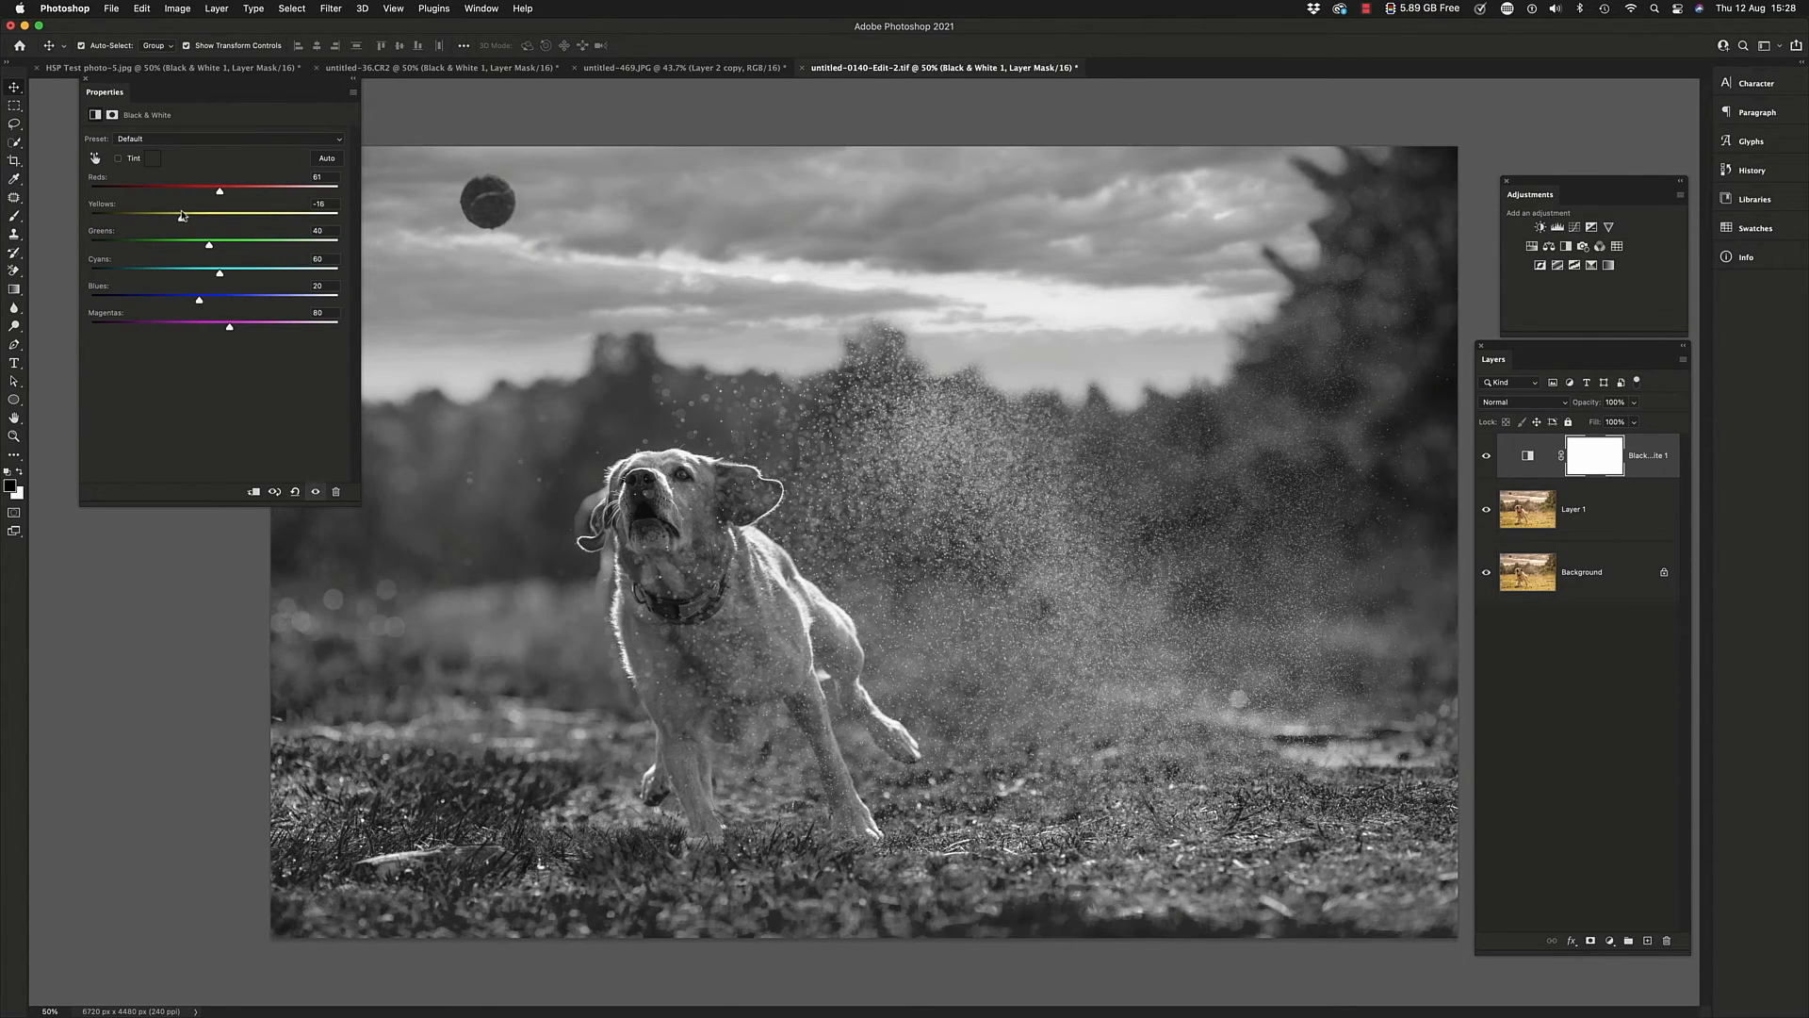
left_click_drag(181, 214, 251, 201)
left_click_drag(248, 200, 256, 200)
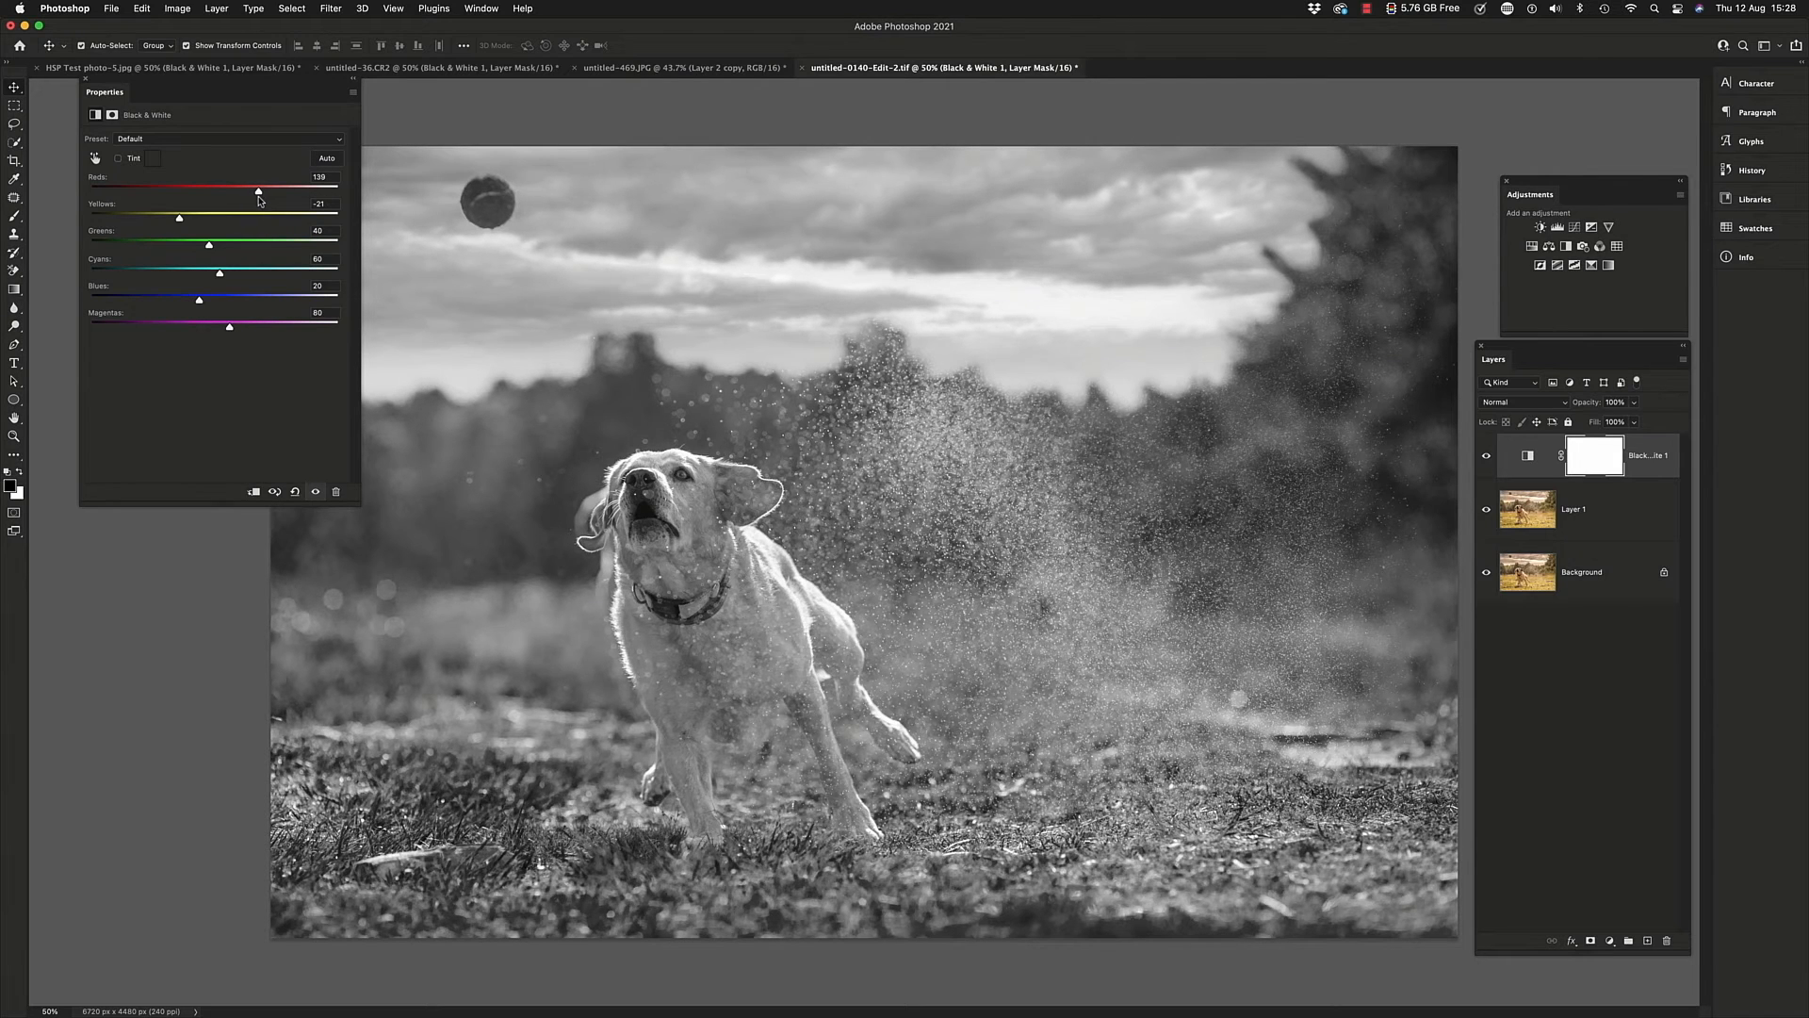
left_click_drag(260, 201, 277, 199)
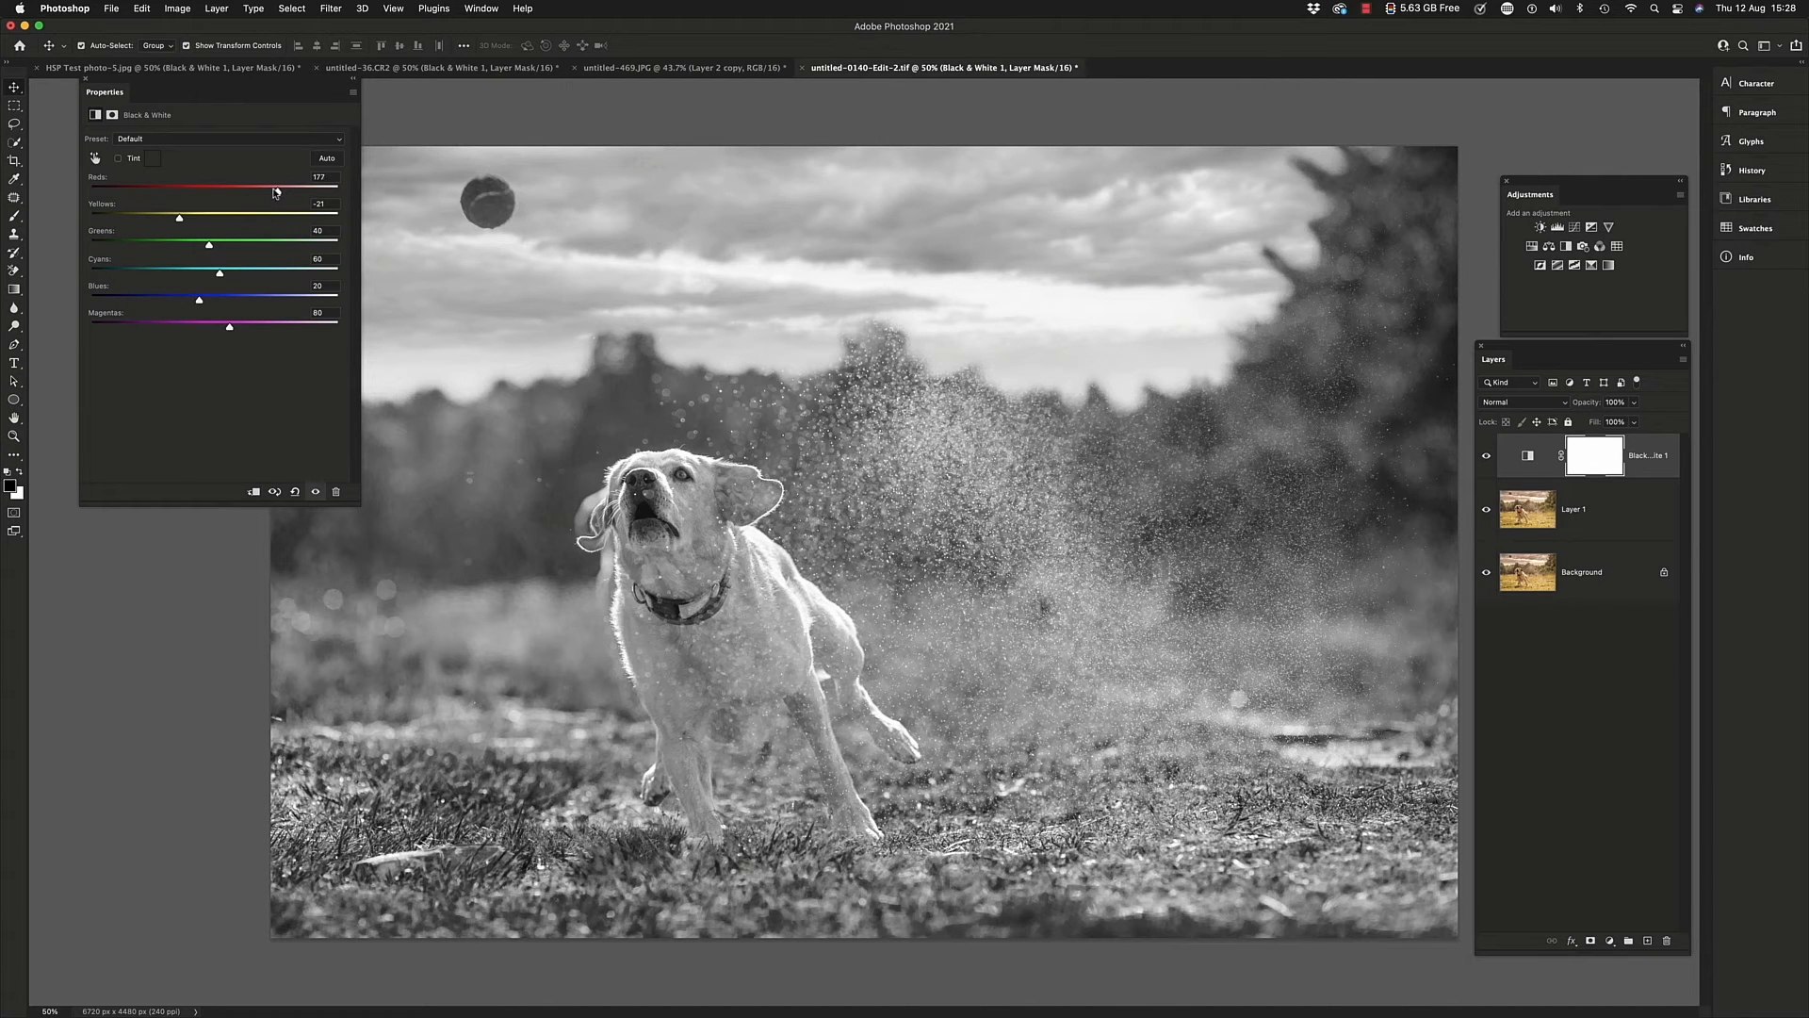
left_click_drag(252, 93, 240, 263)
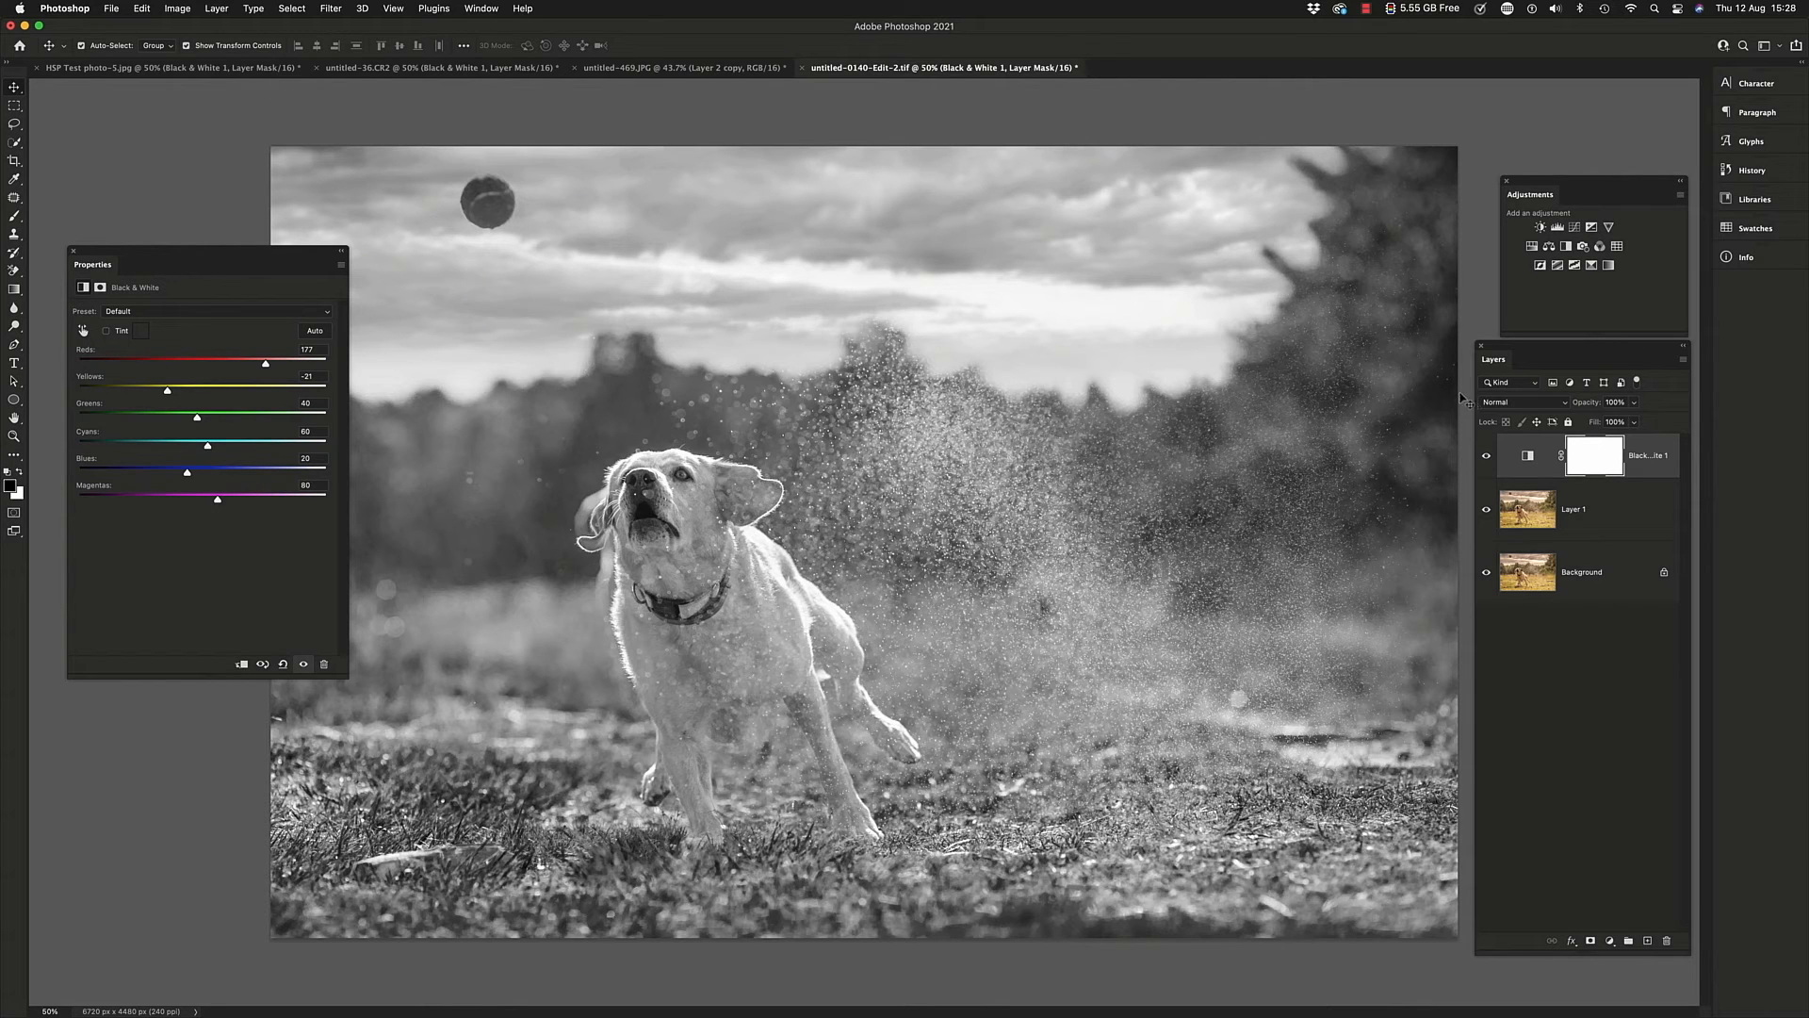
Return to the seascape photo HSP Test photo-5.jpg and delete its Black & White adjustment layer
left_click(666, 72)
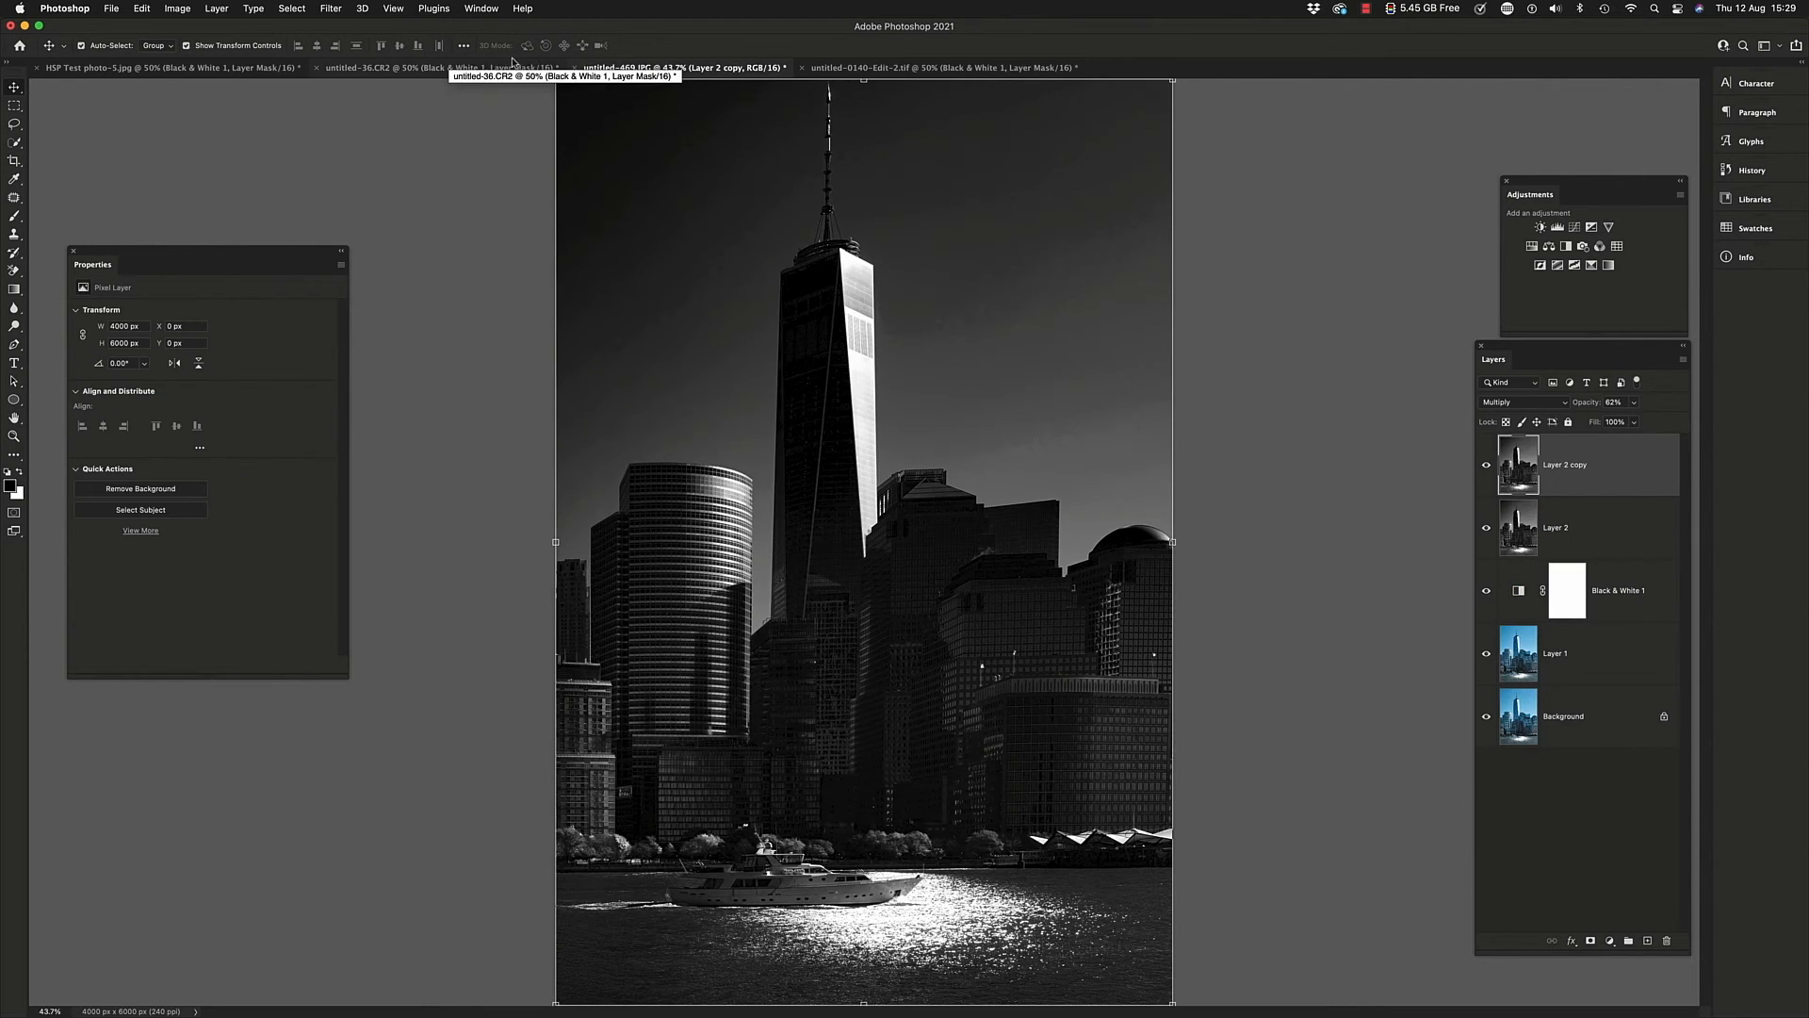
left_click(515, 72)
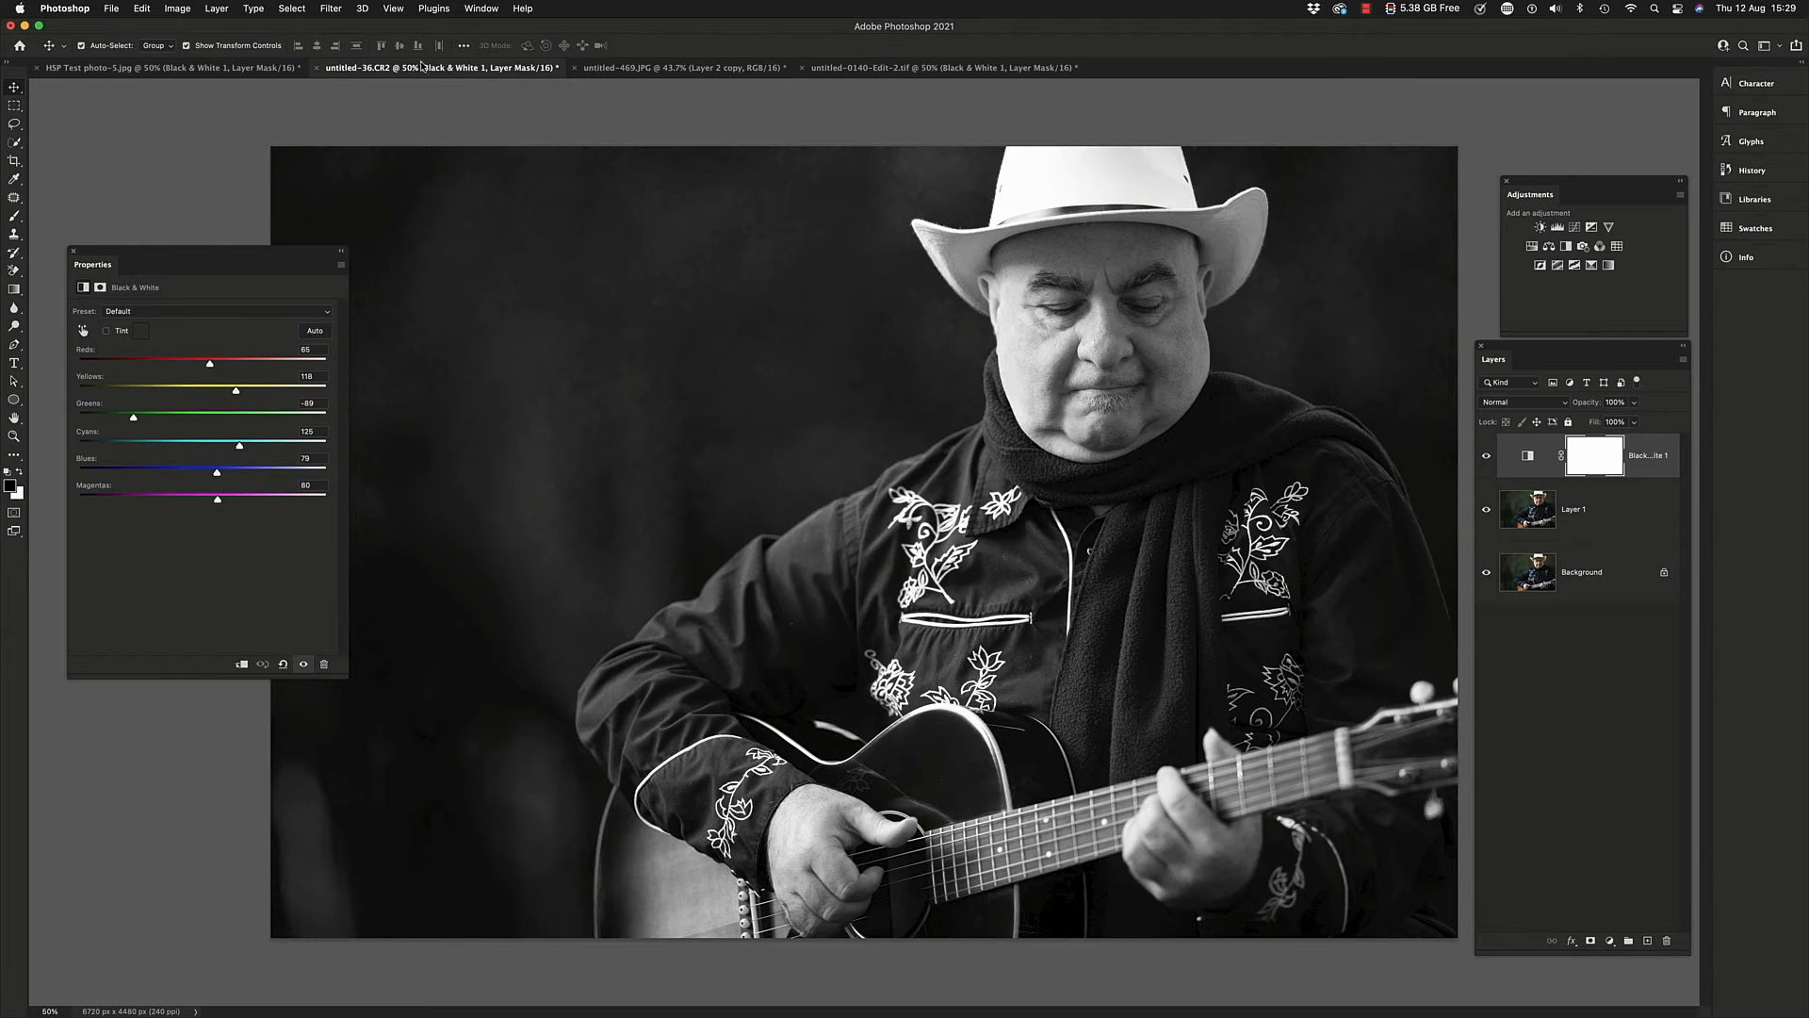
left_click(279, 72)
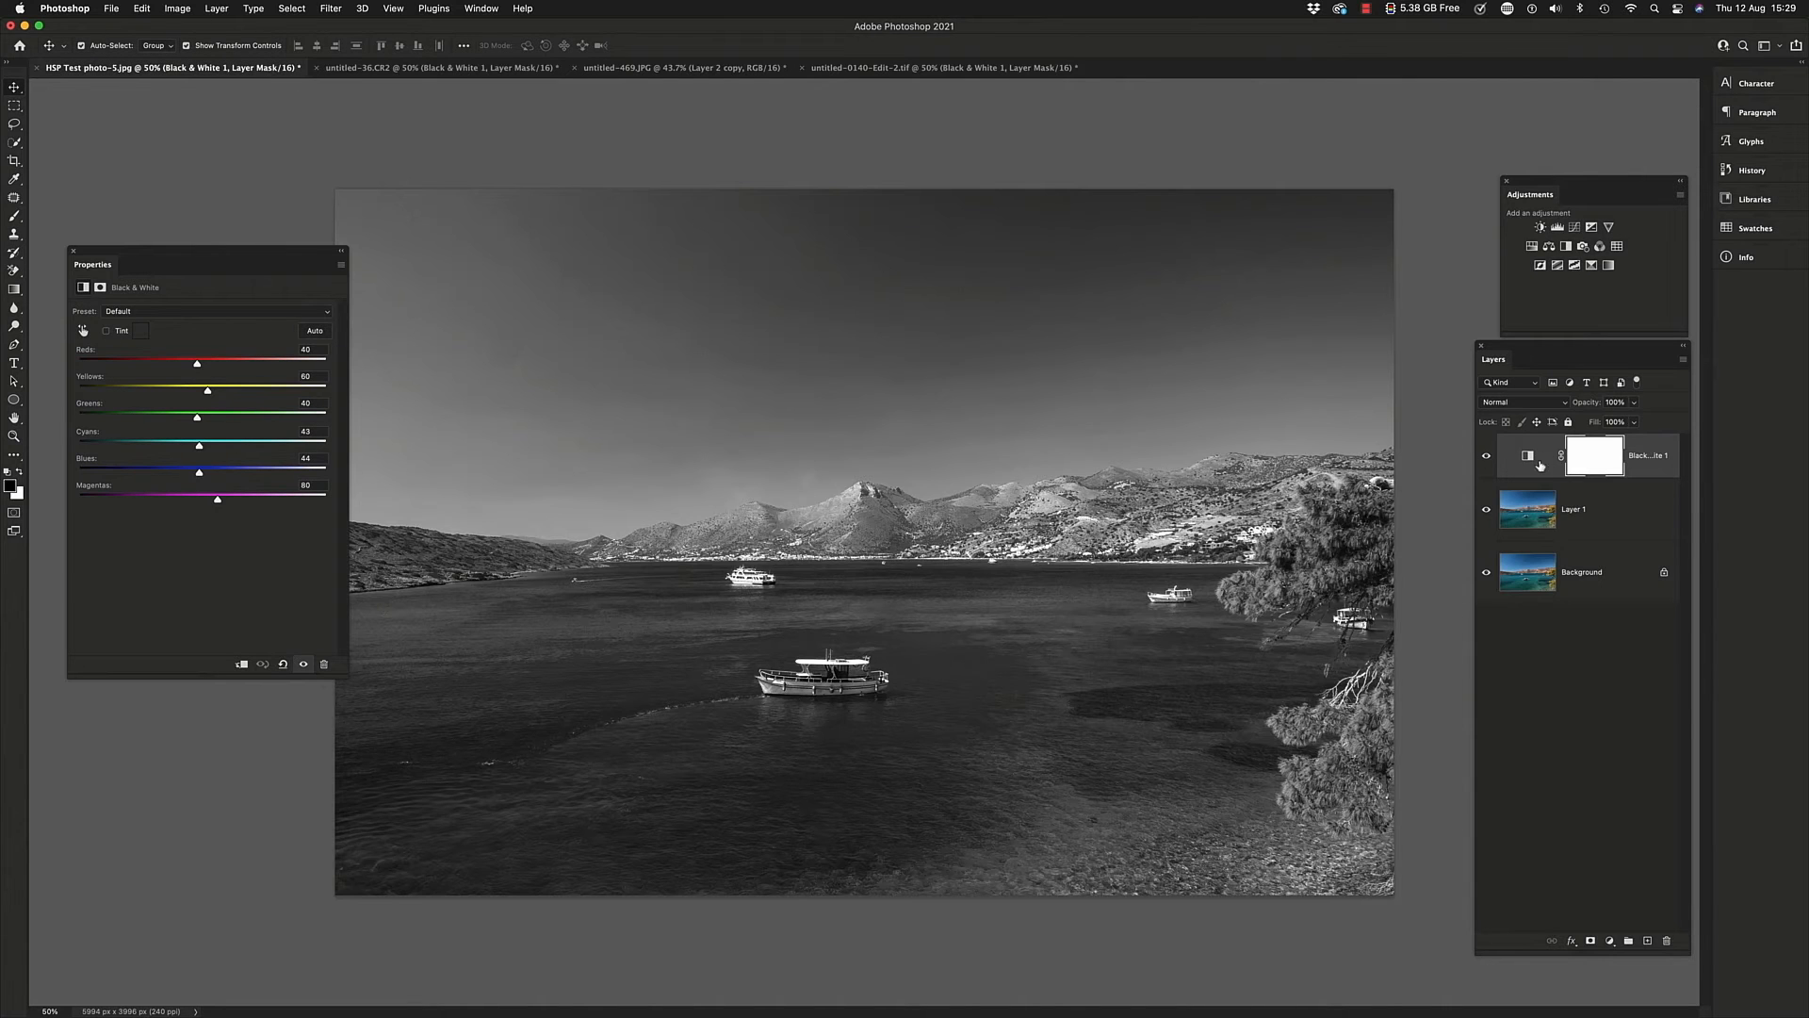
left_click(1486, 457)
left_click(1658, 462)
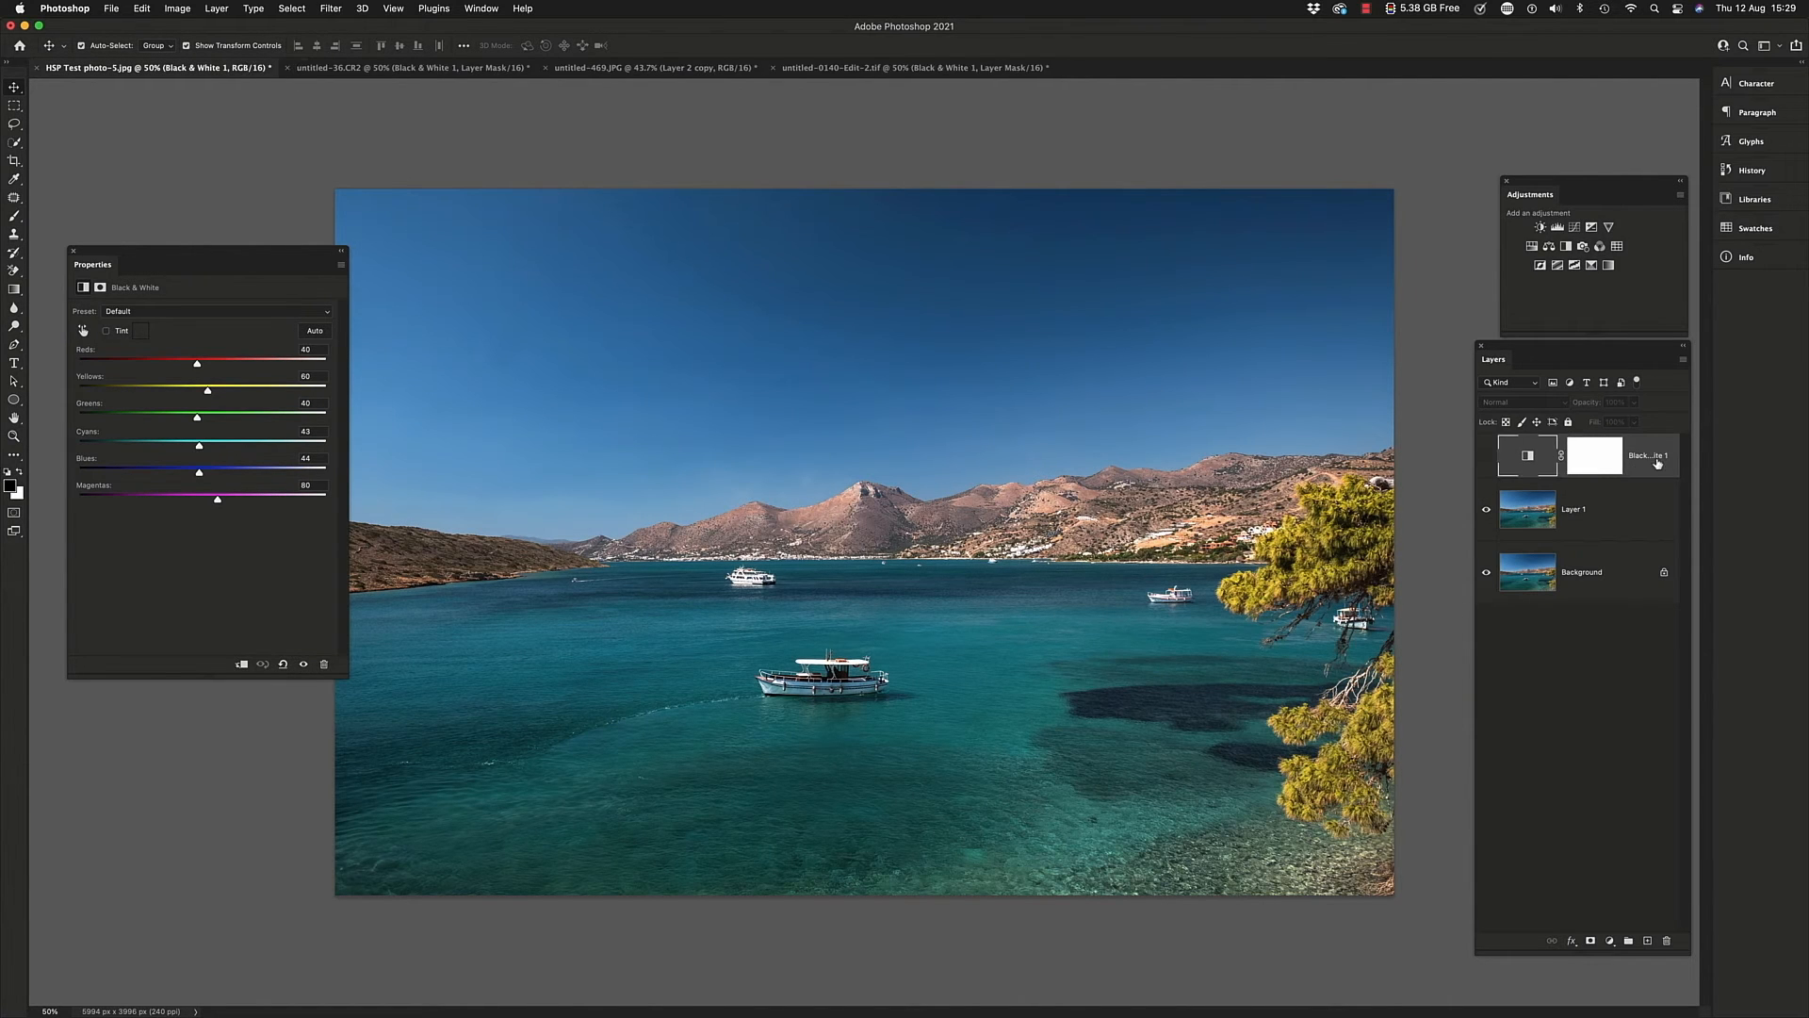
key("Delete")
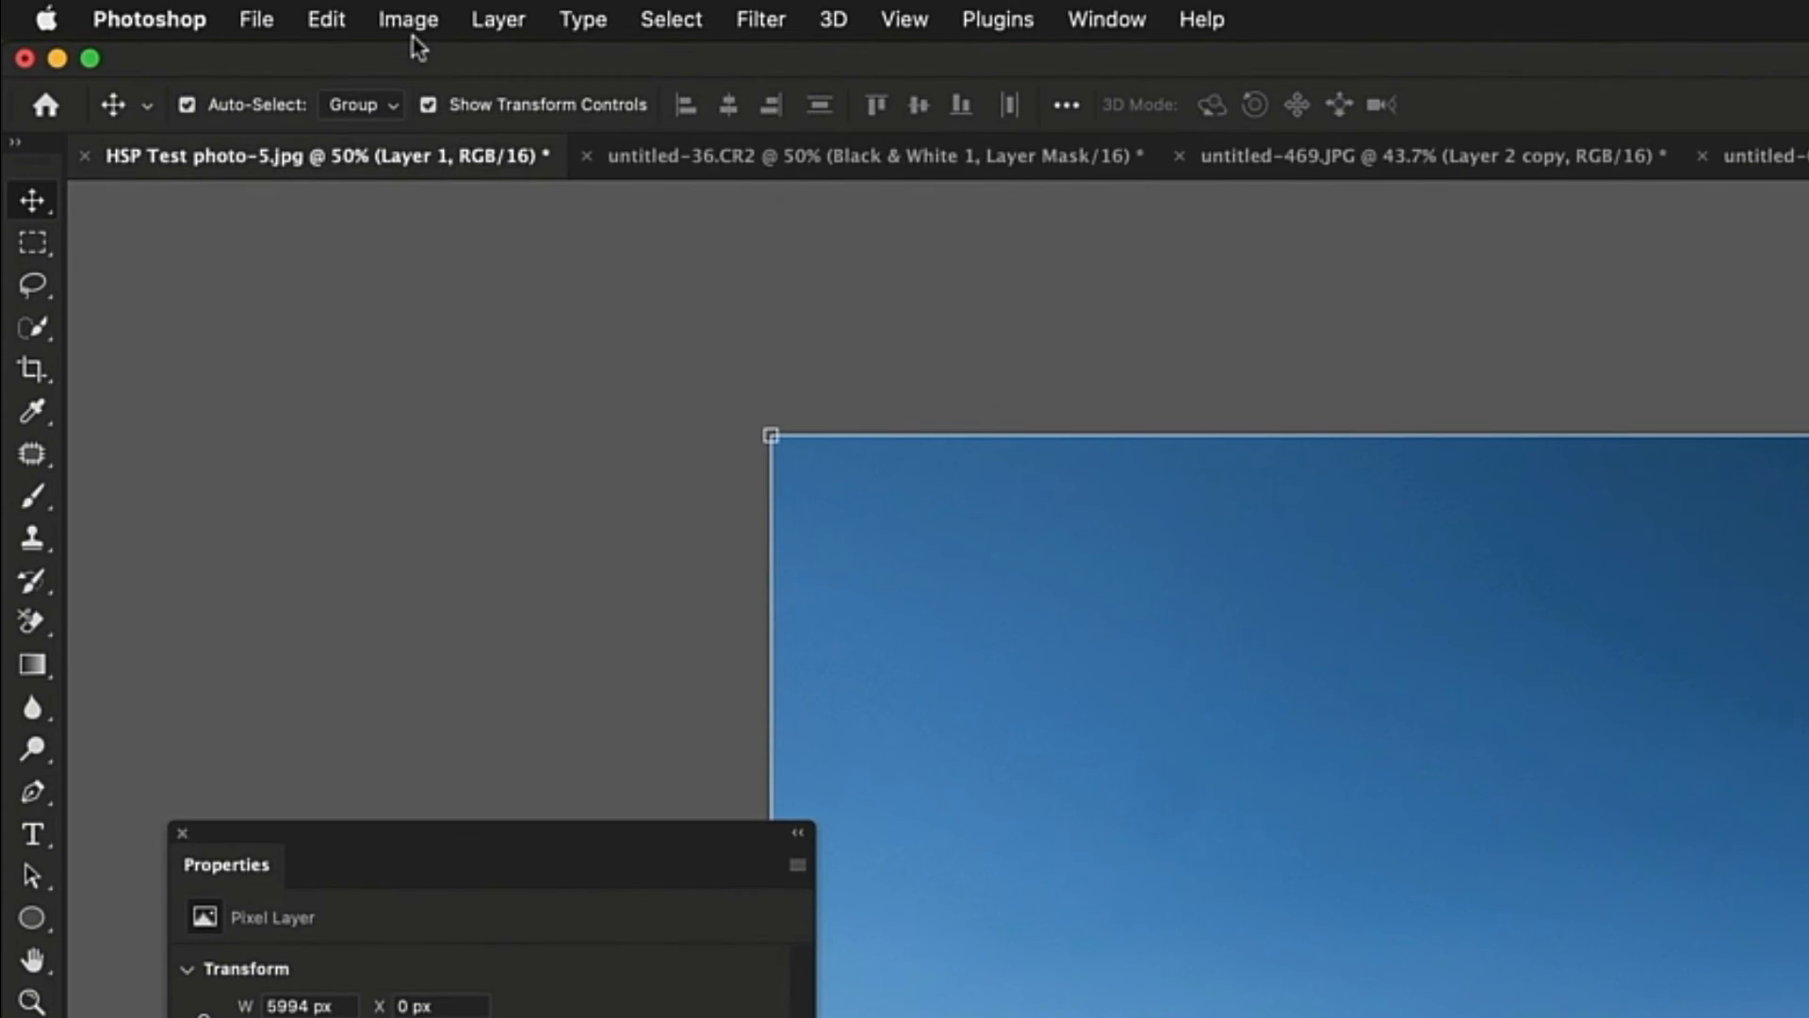
Preview the direct Black & White image adjustment on the seascape's Layer 1 with default values, and cancel it
left_click(327, 15)
mouse_move(439, 90)
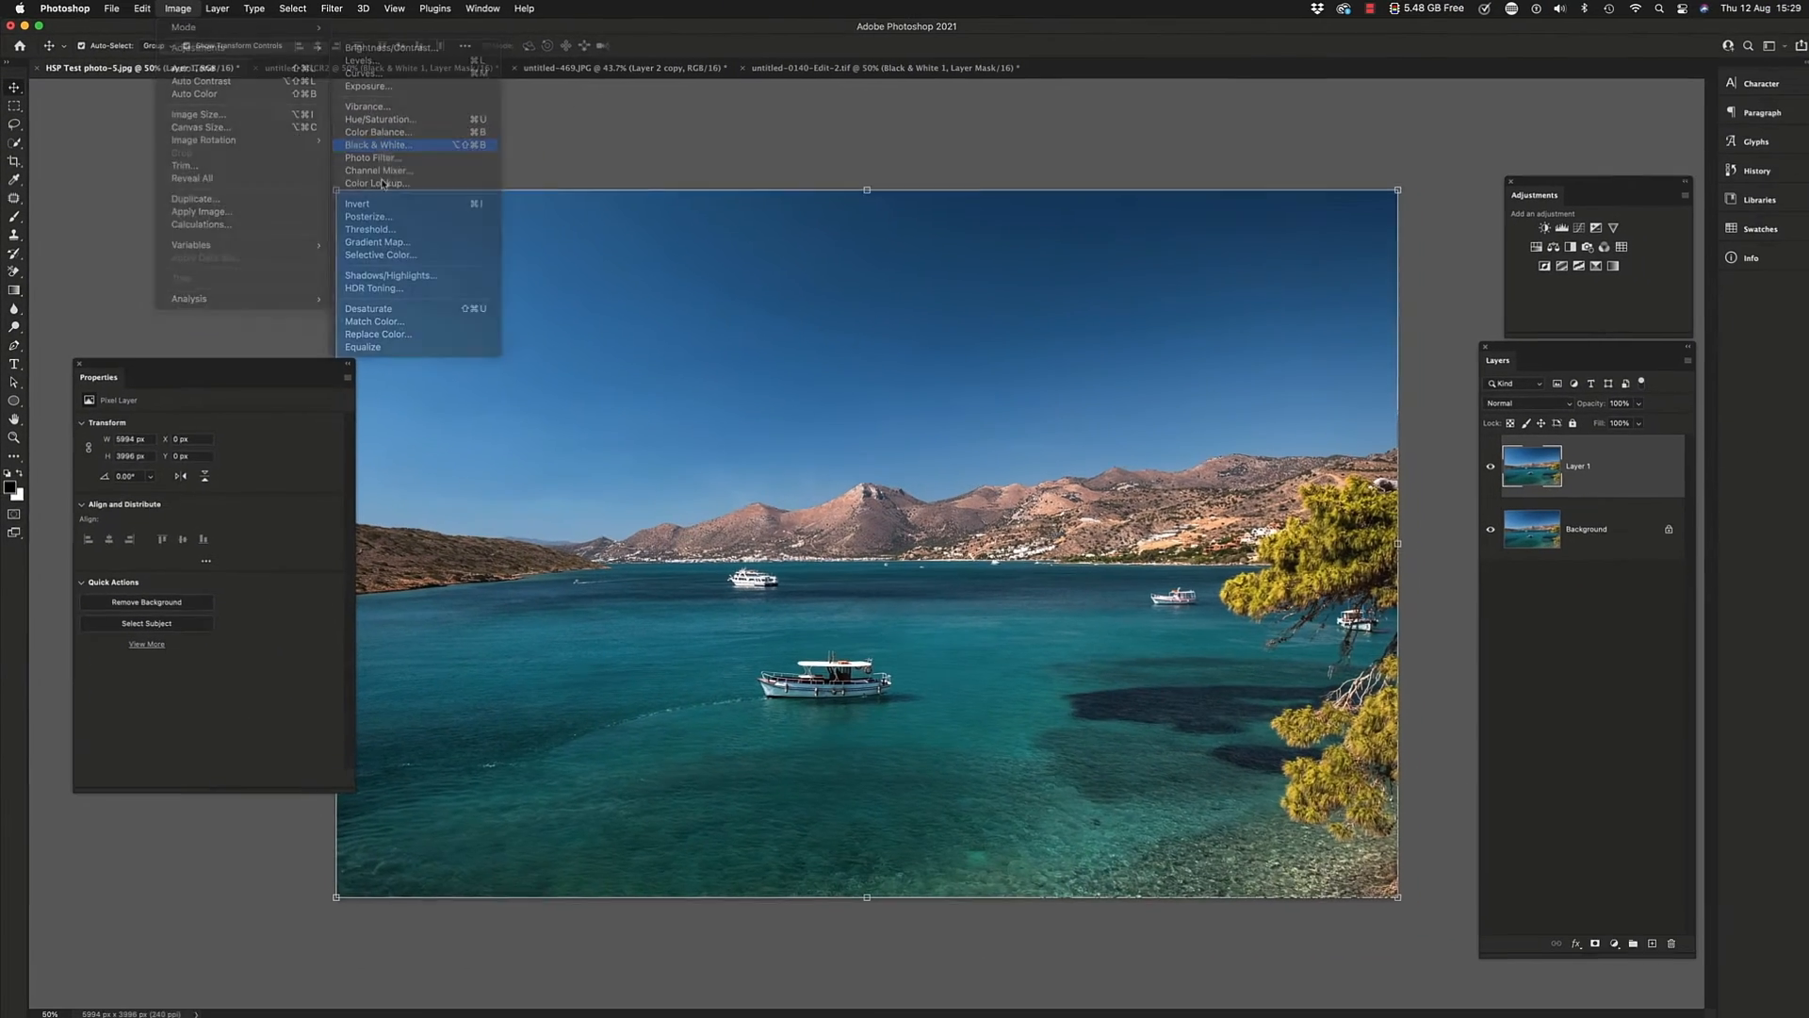
left_click(867, 331)
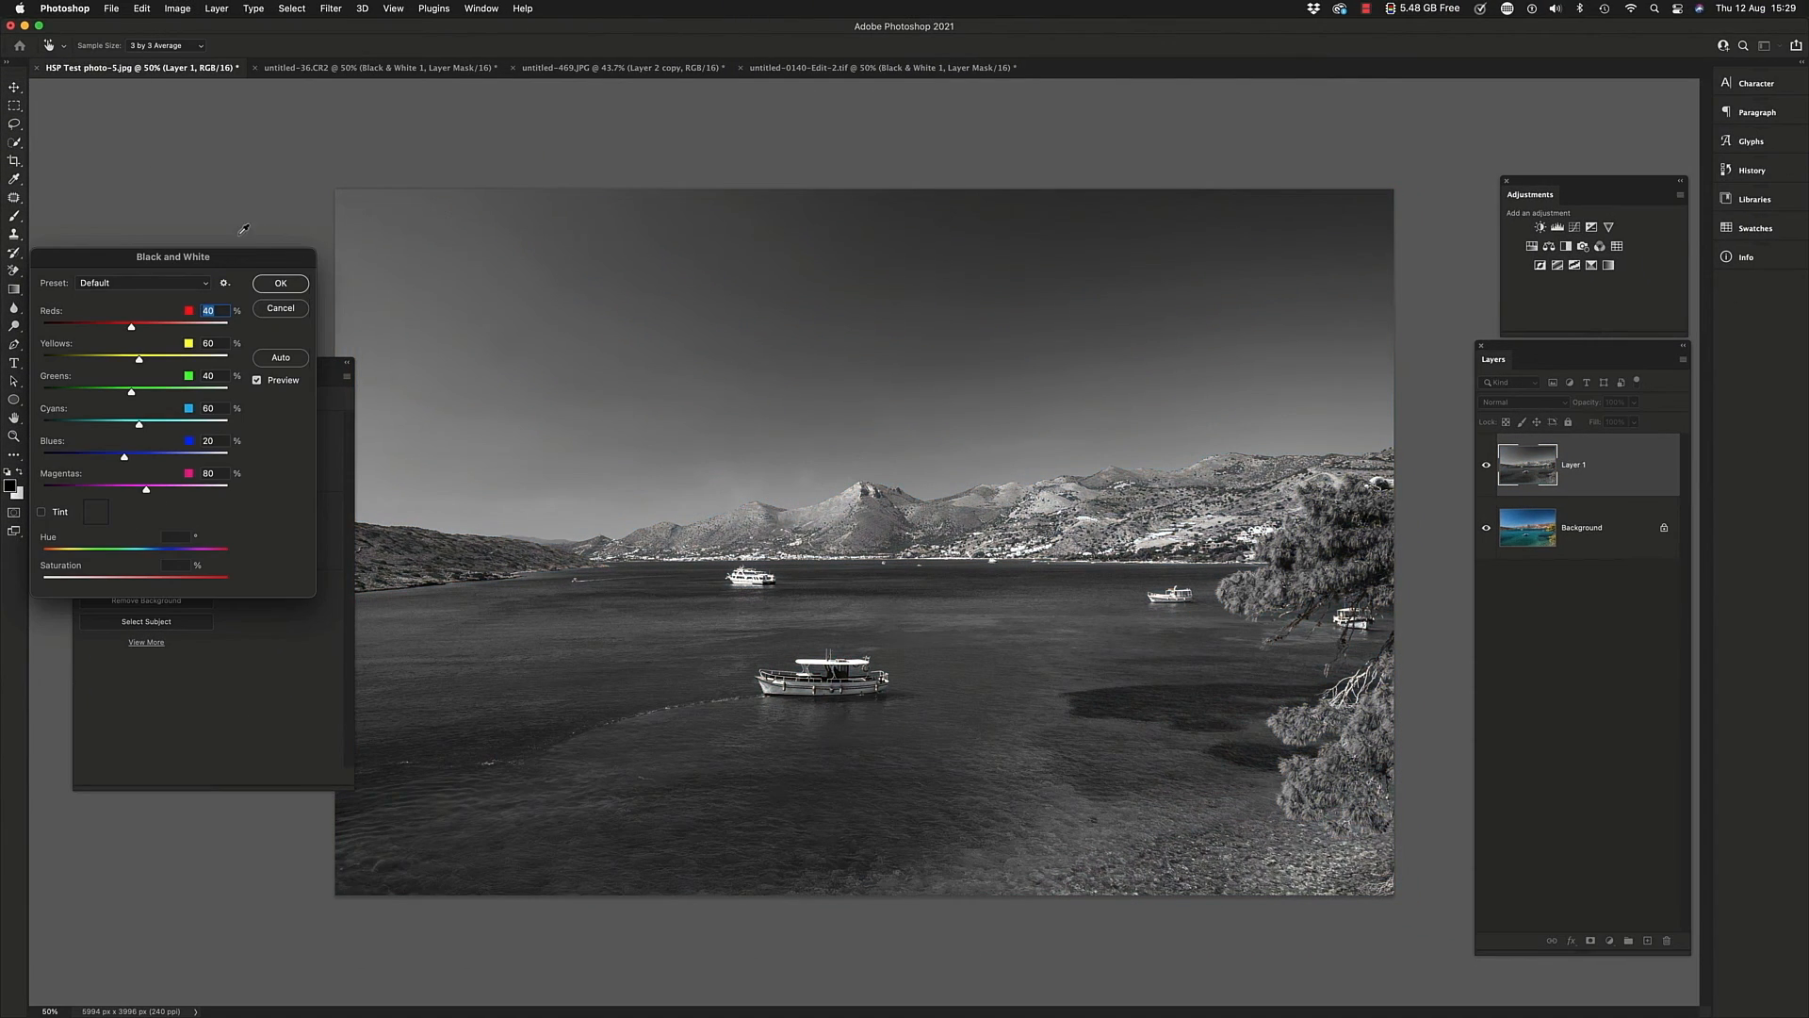
left_click_drag(250, 261, 430, 144)
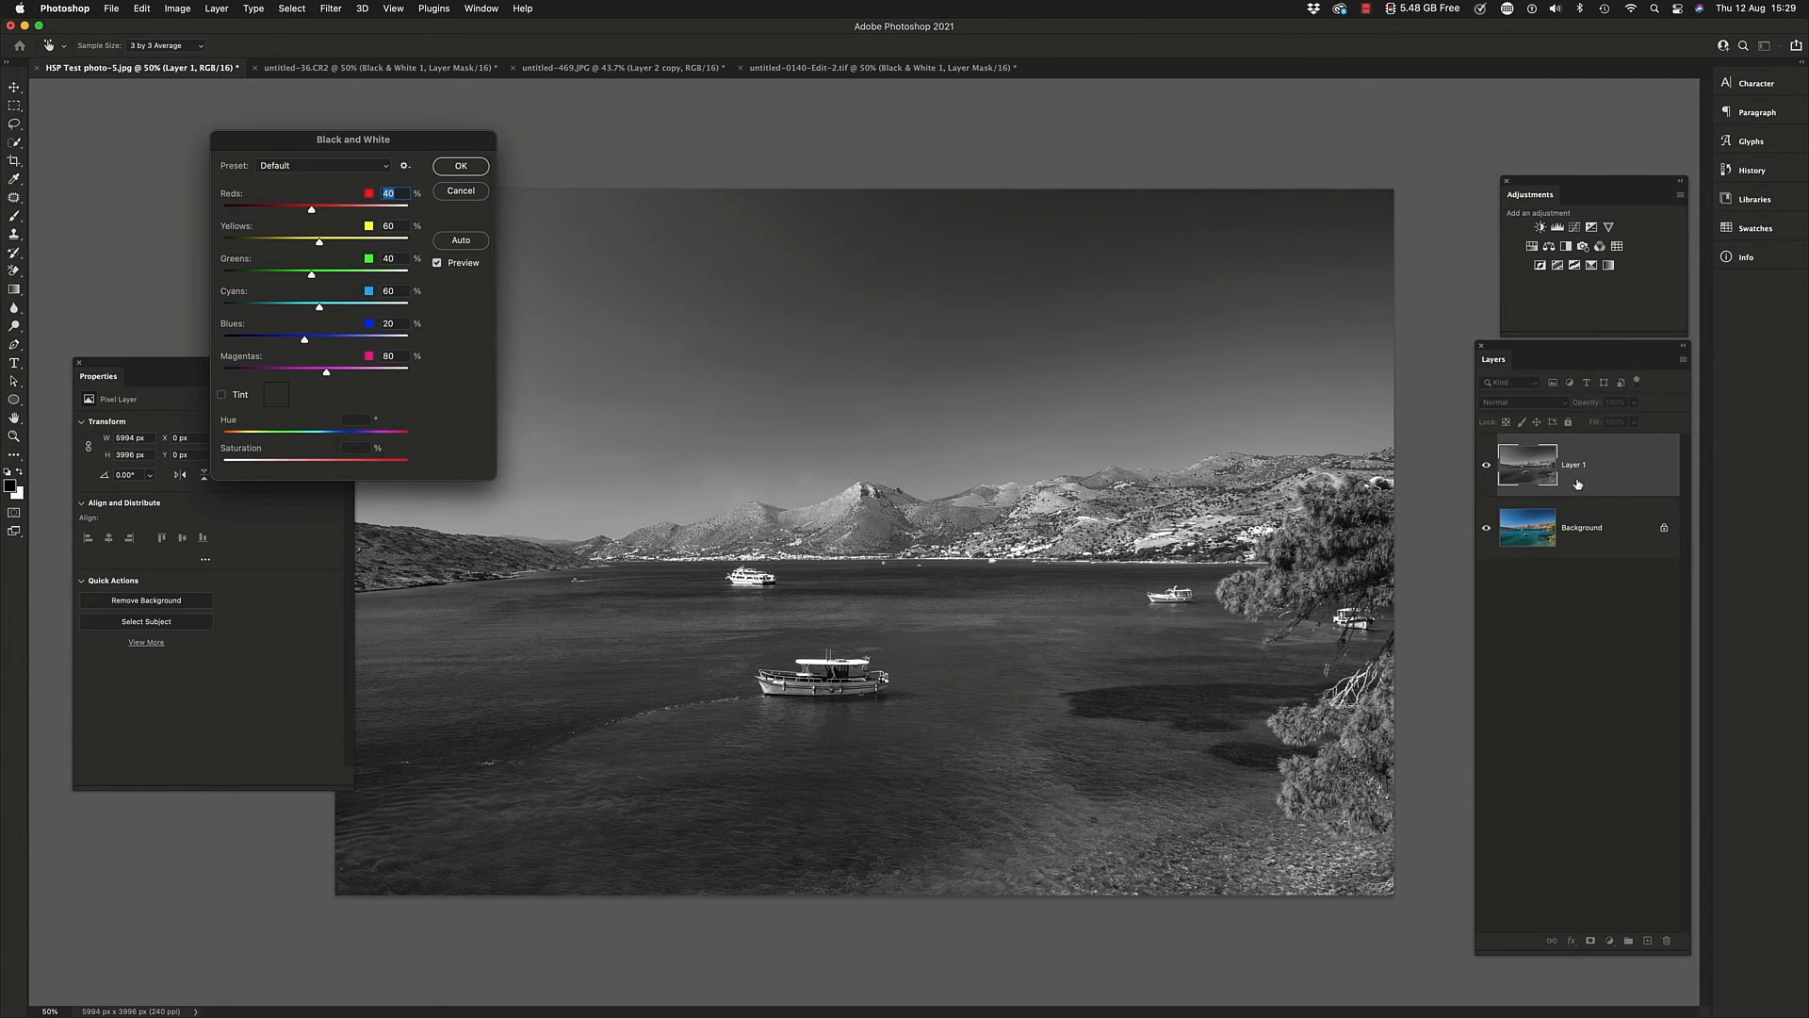
left_click(462, 193)
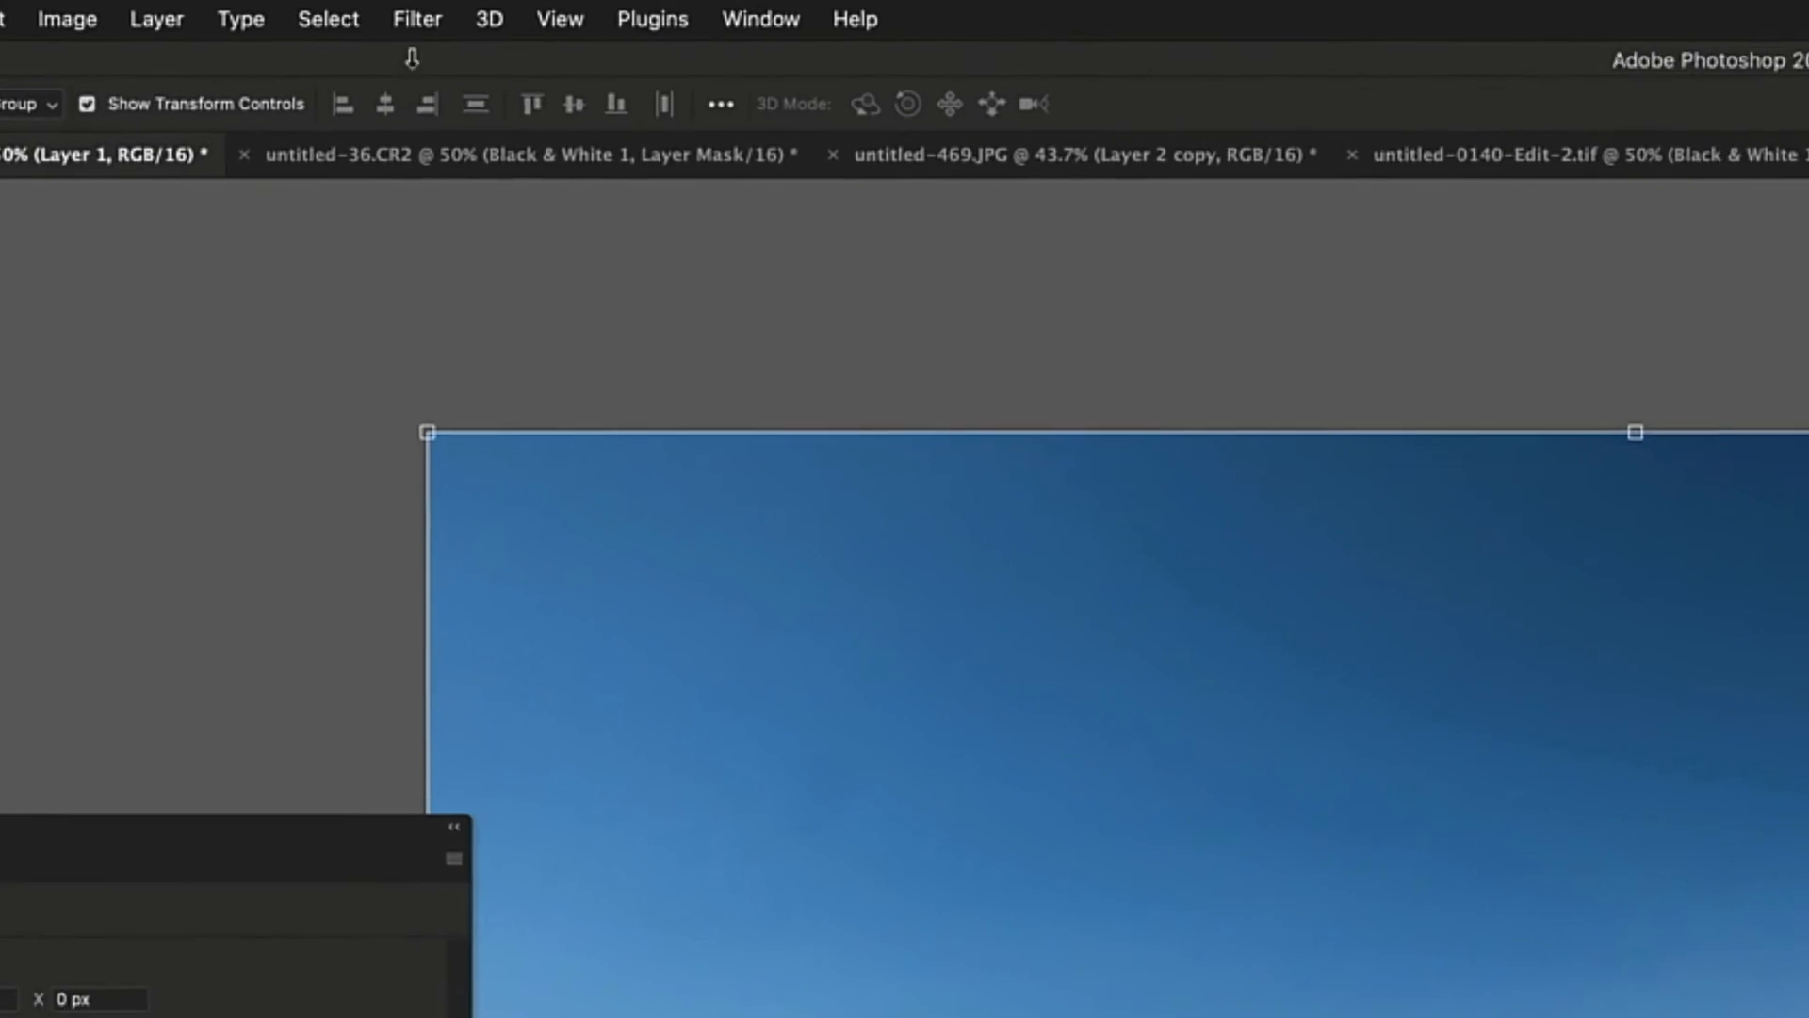
Open the seascape's Layer 1 in the Camera Raw Filter and convert it to black and white
left_click(324, 10)
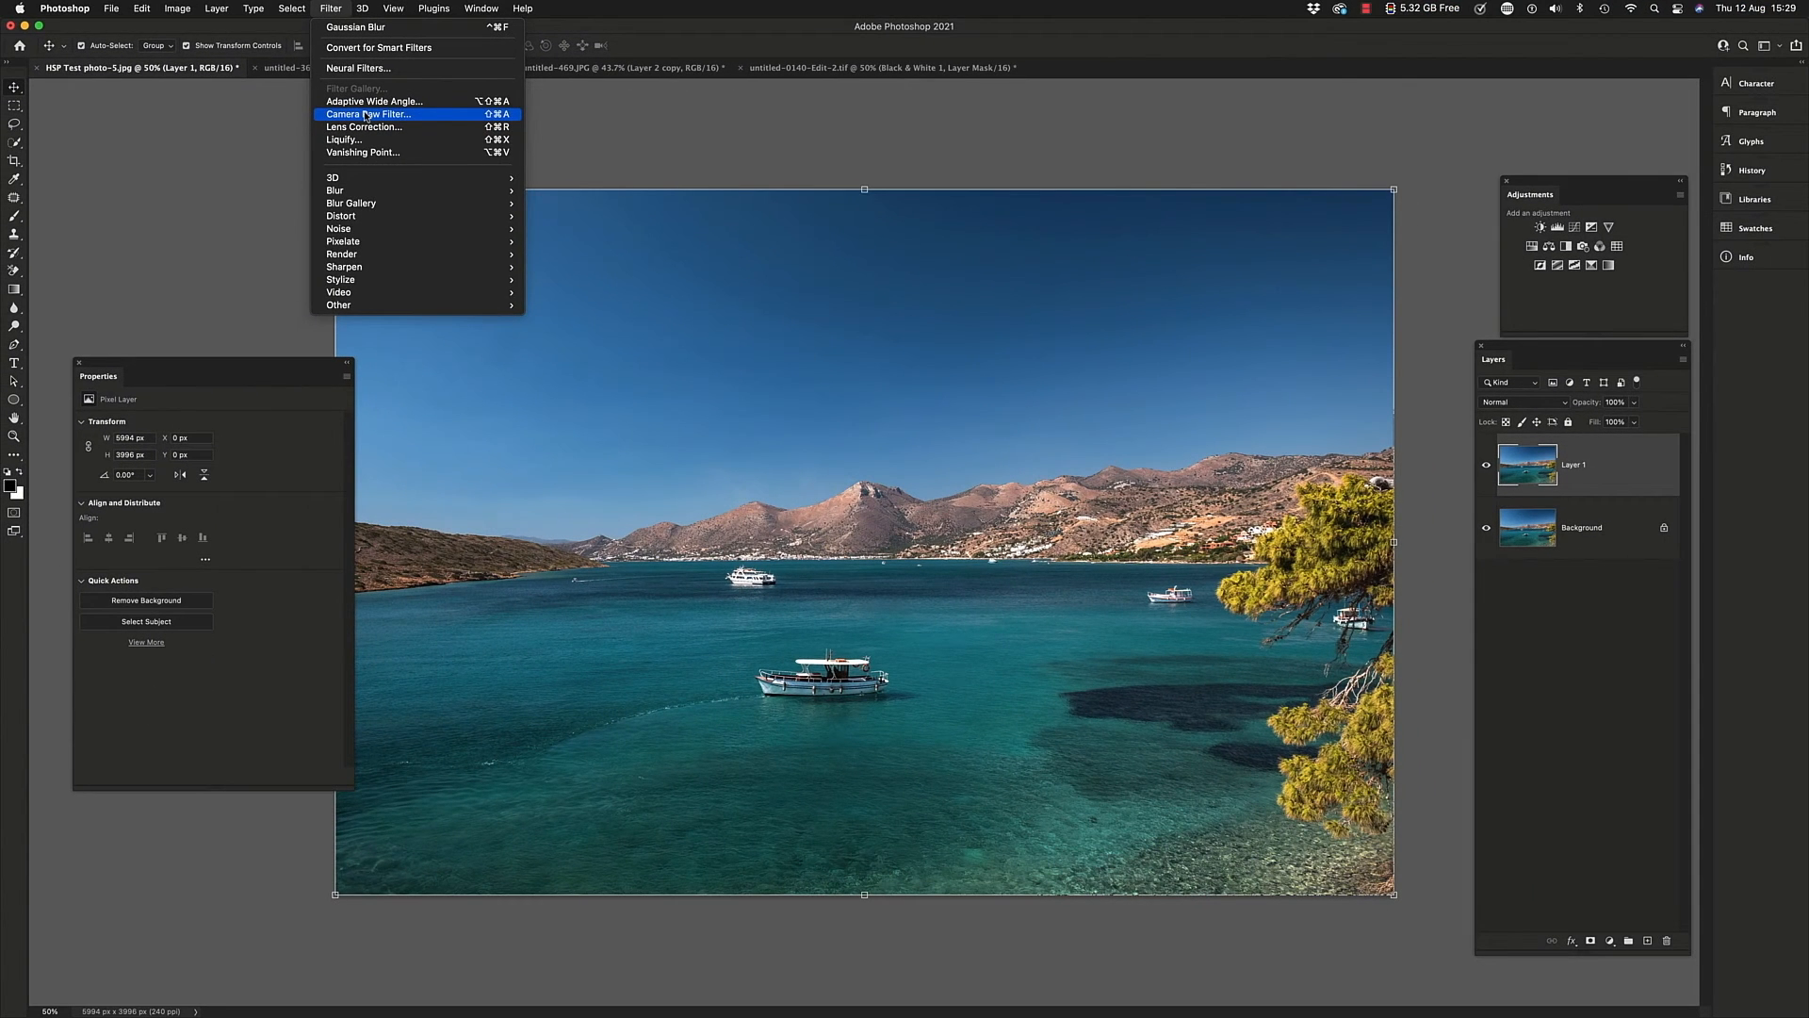
left_click(367, 116)
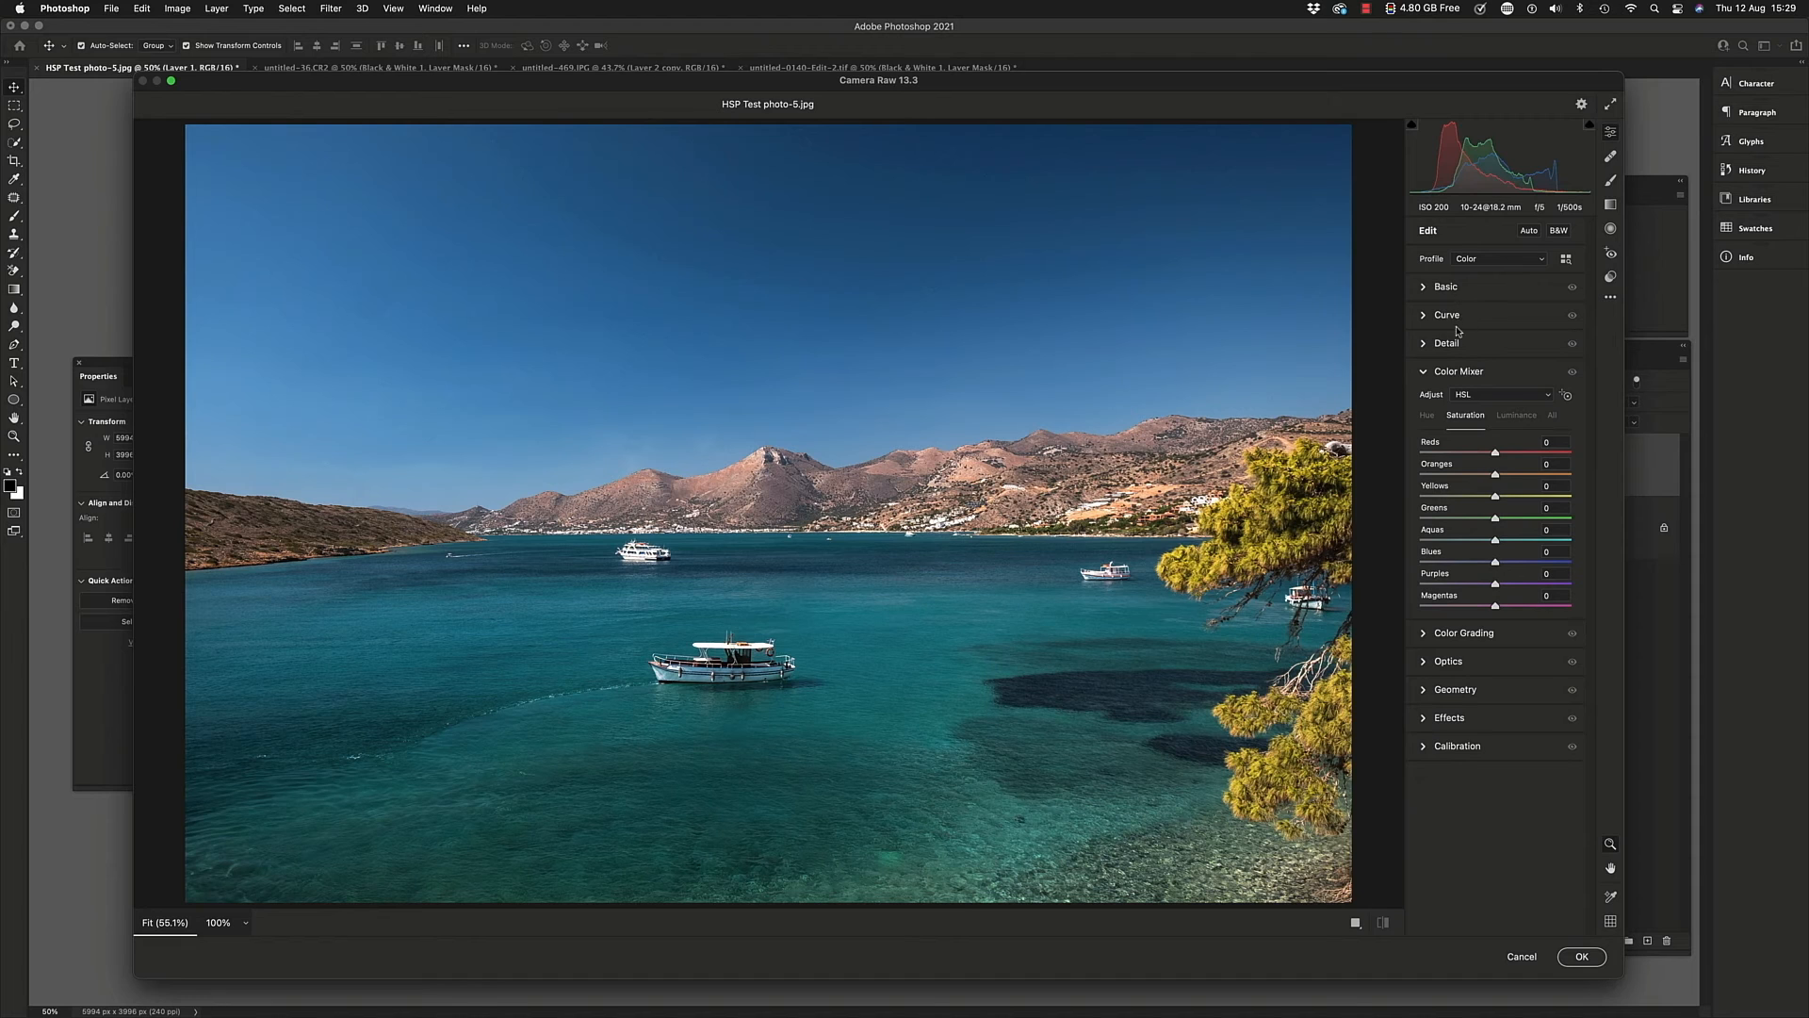
left_click(1423, 288)
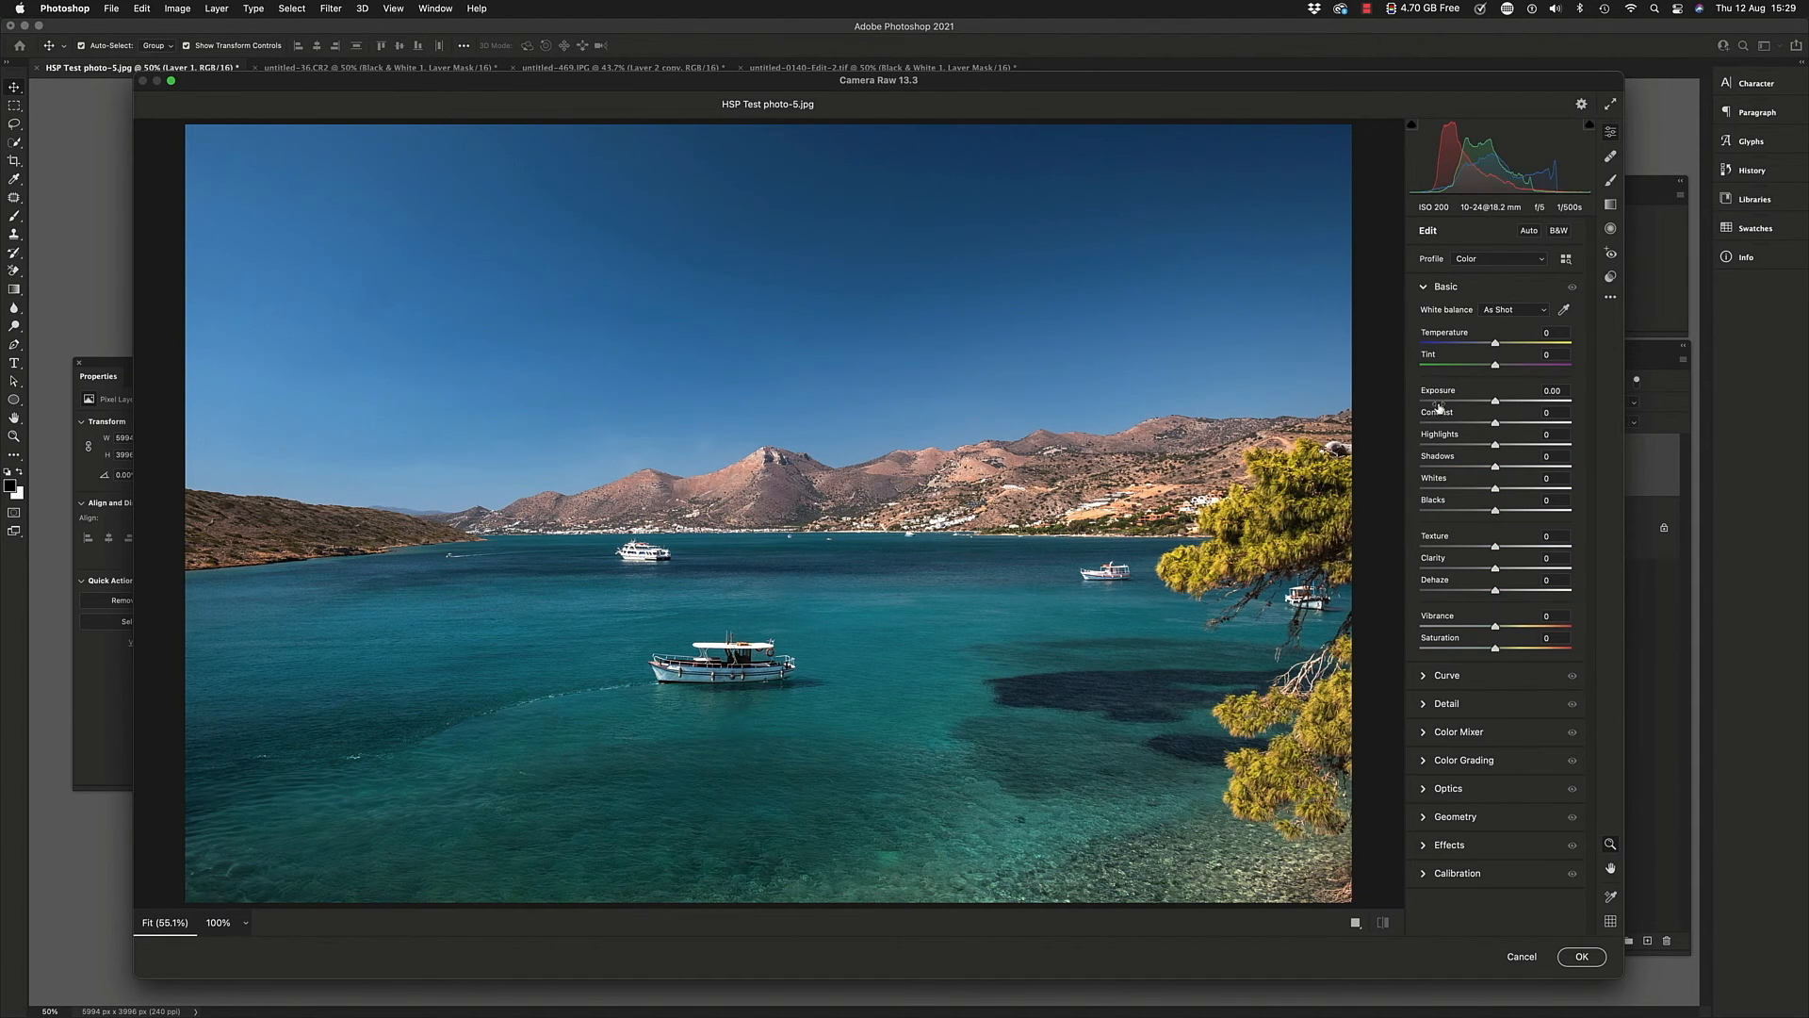
left_click(1424, 288)
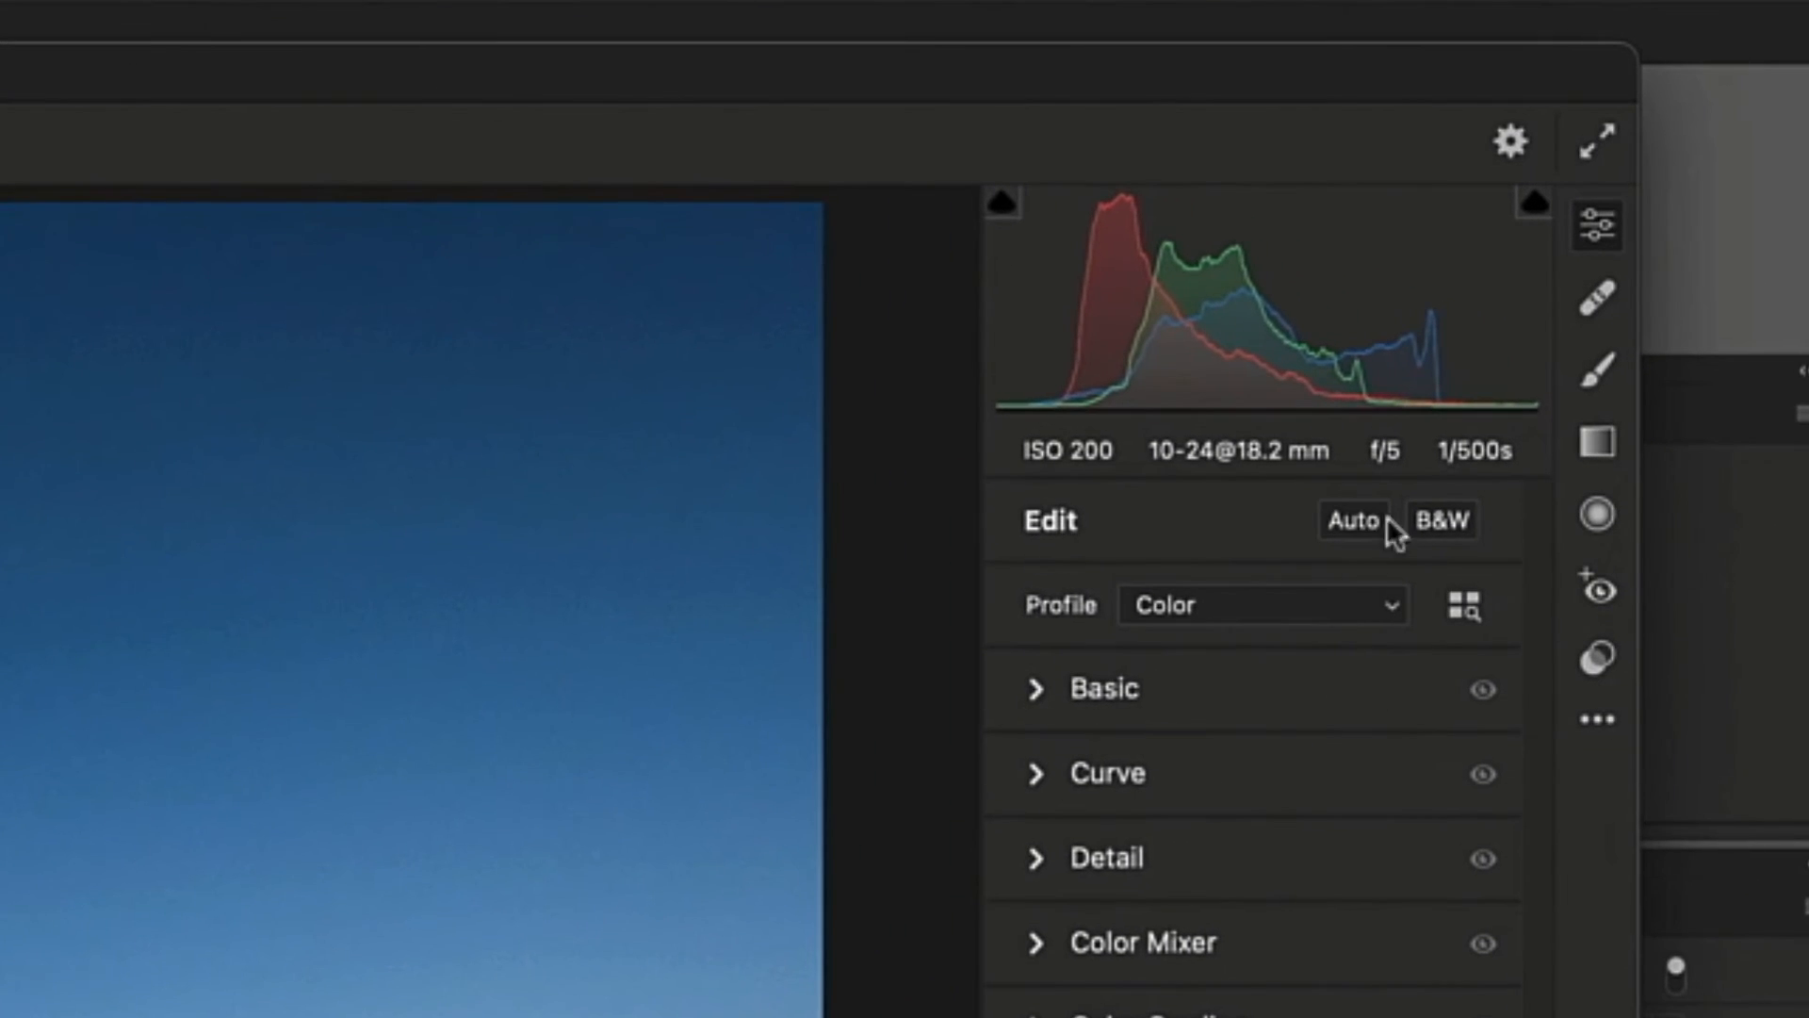
left_click(1434, 520)
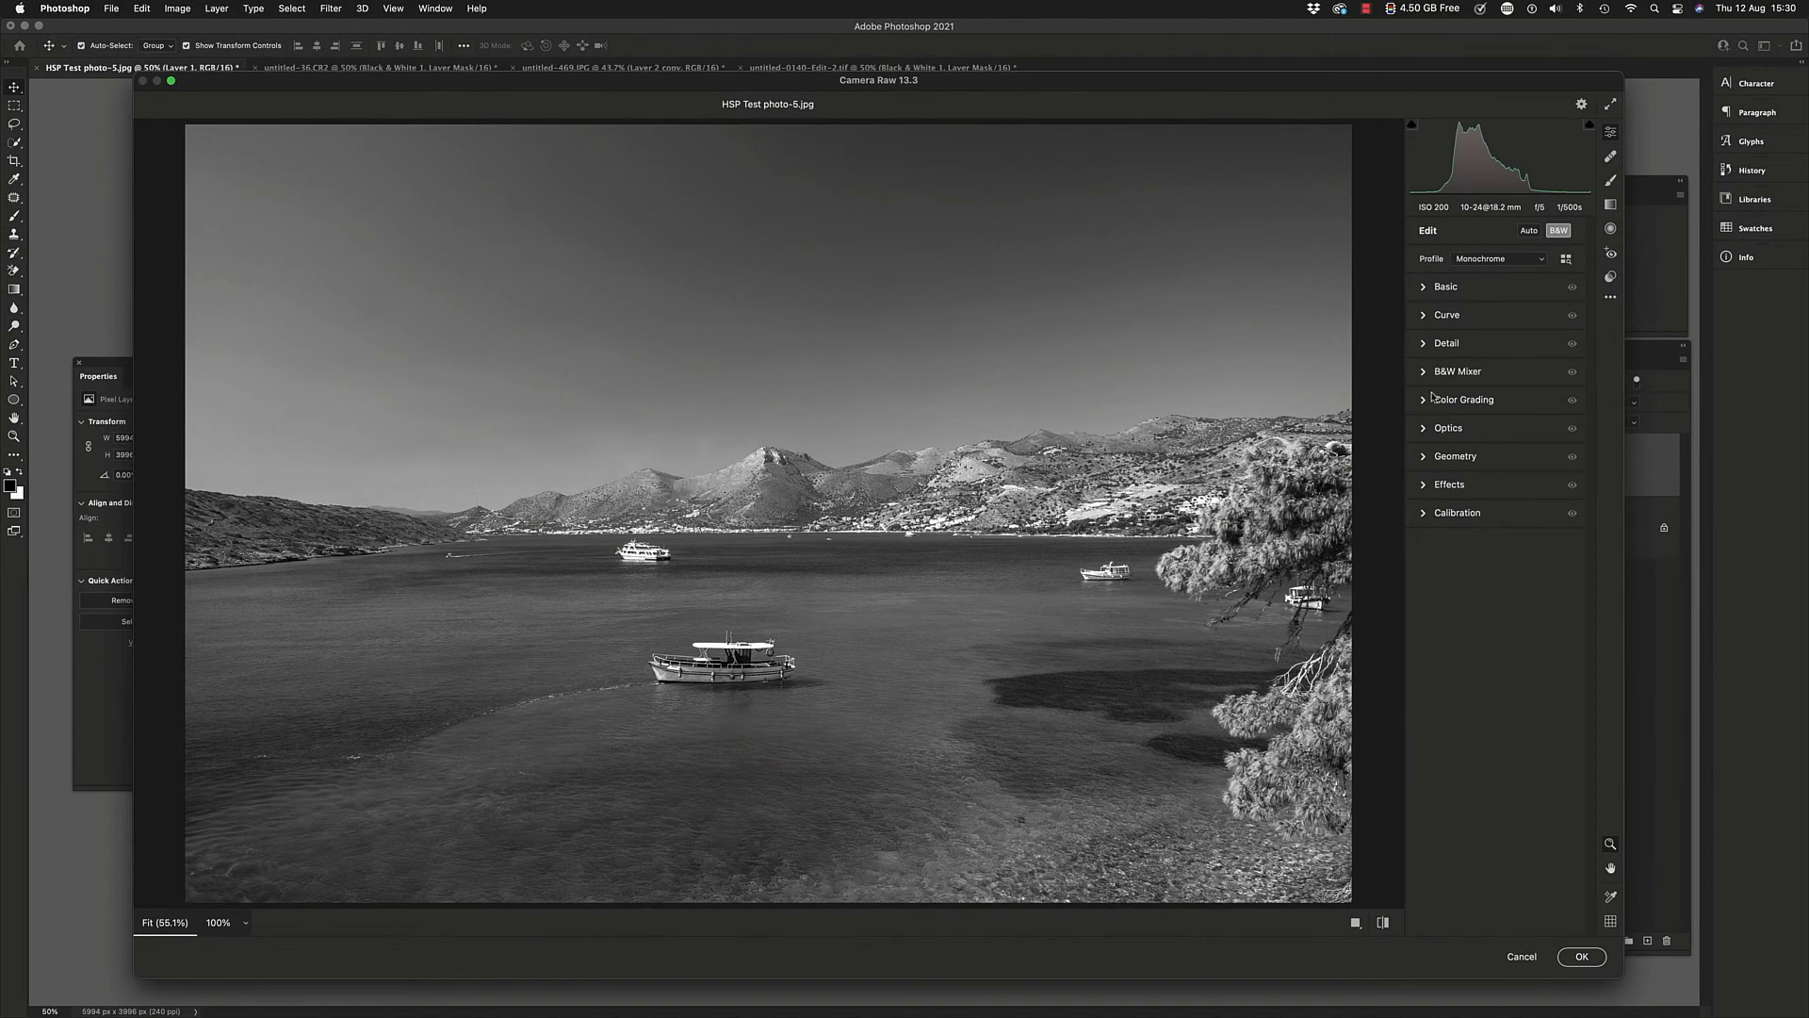
In the B&W Mixer, set Blues to -42, Aquas to -48, Yellows to +35 and Oranges to +35
left_click(1422, 373)
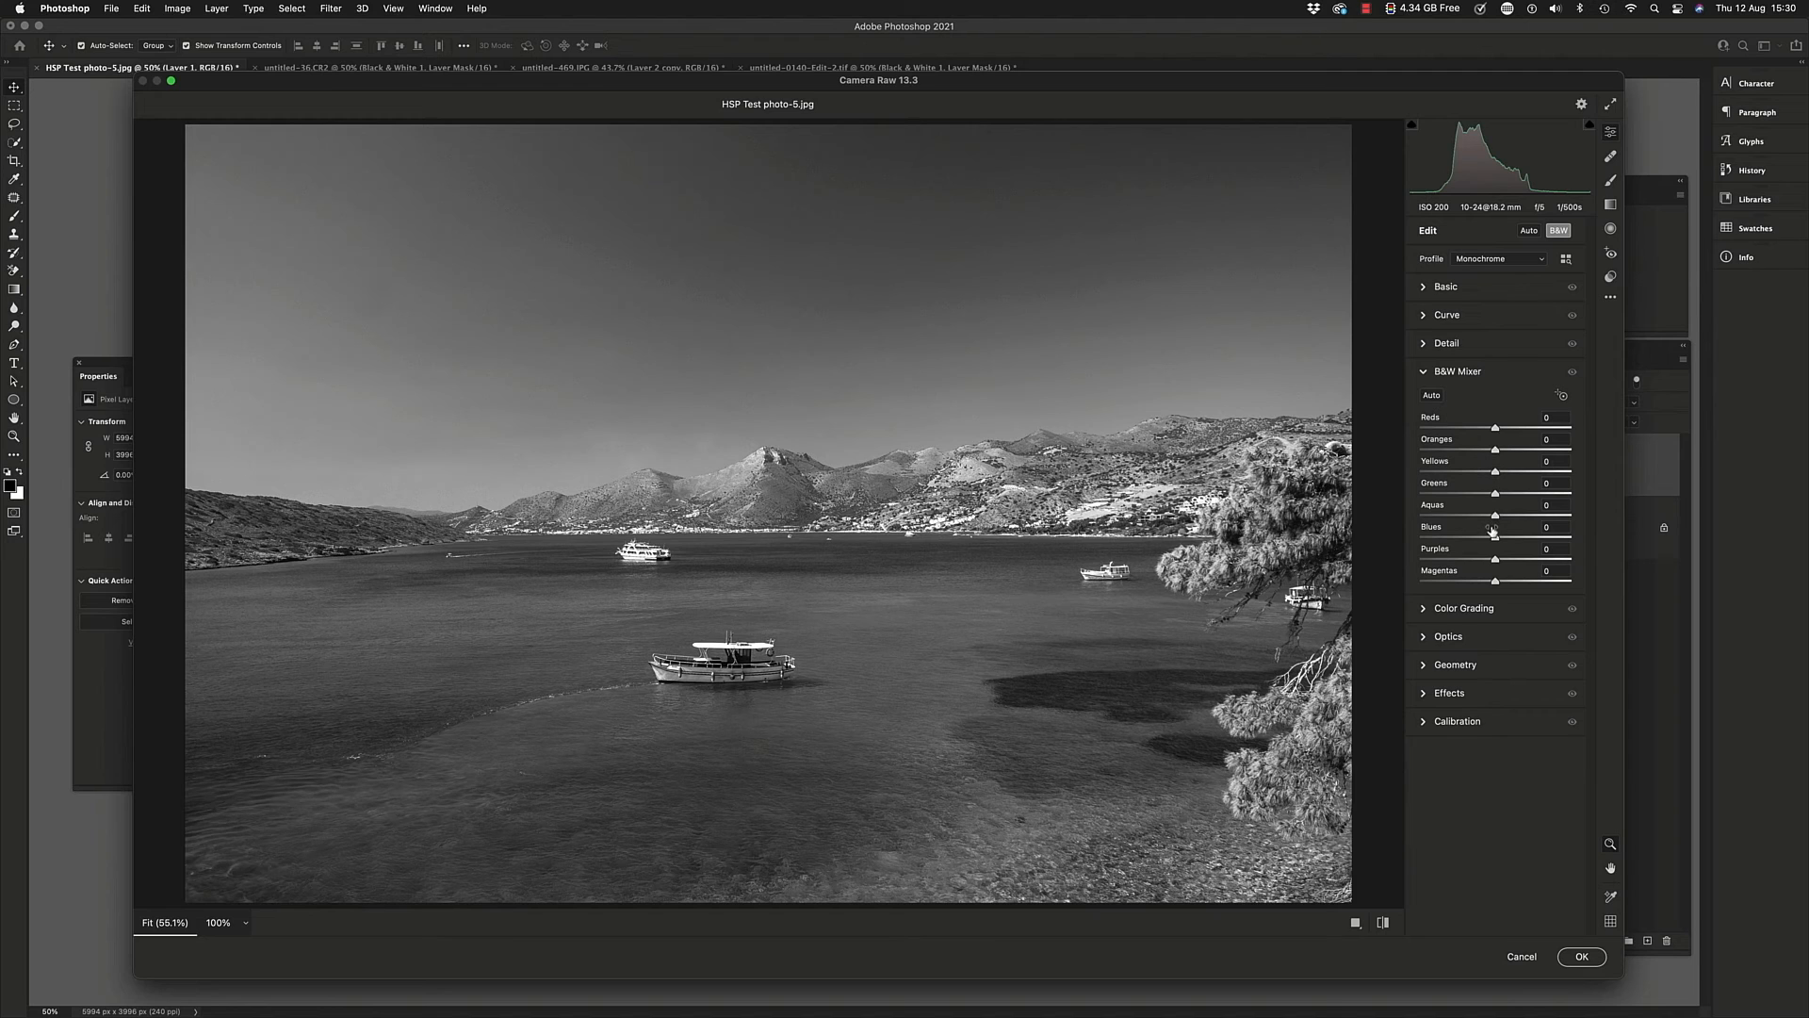
mouse_move(1495, 536)
left_mouse_down()
mouse_move(1476, 516)
mouse_move(1463, 538)
left_mouse_up()
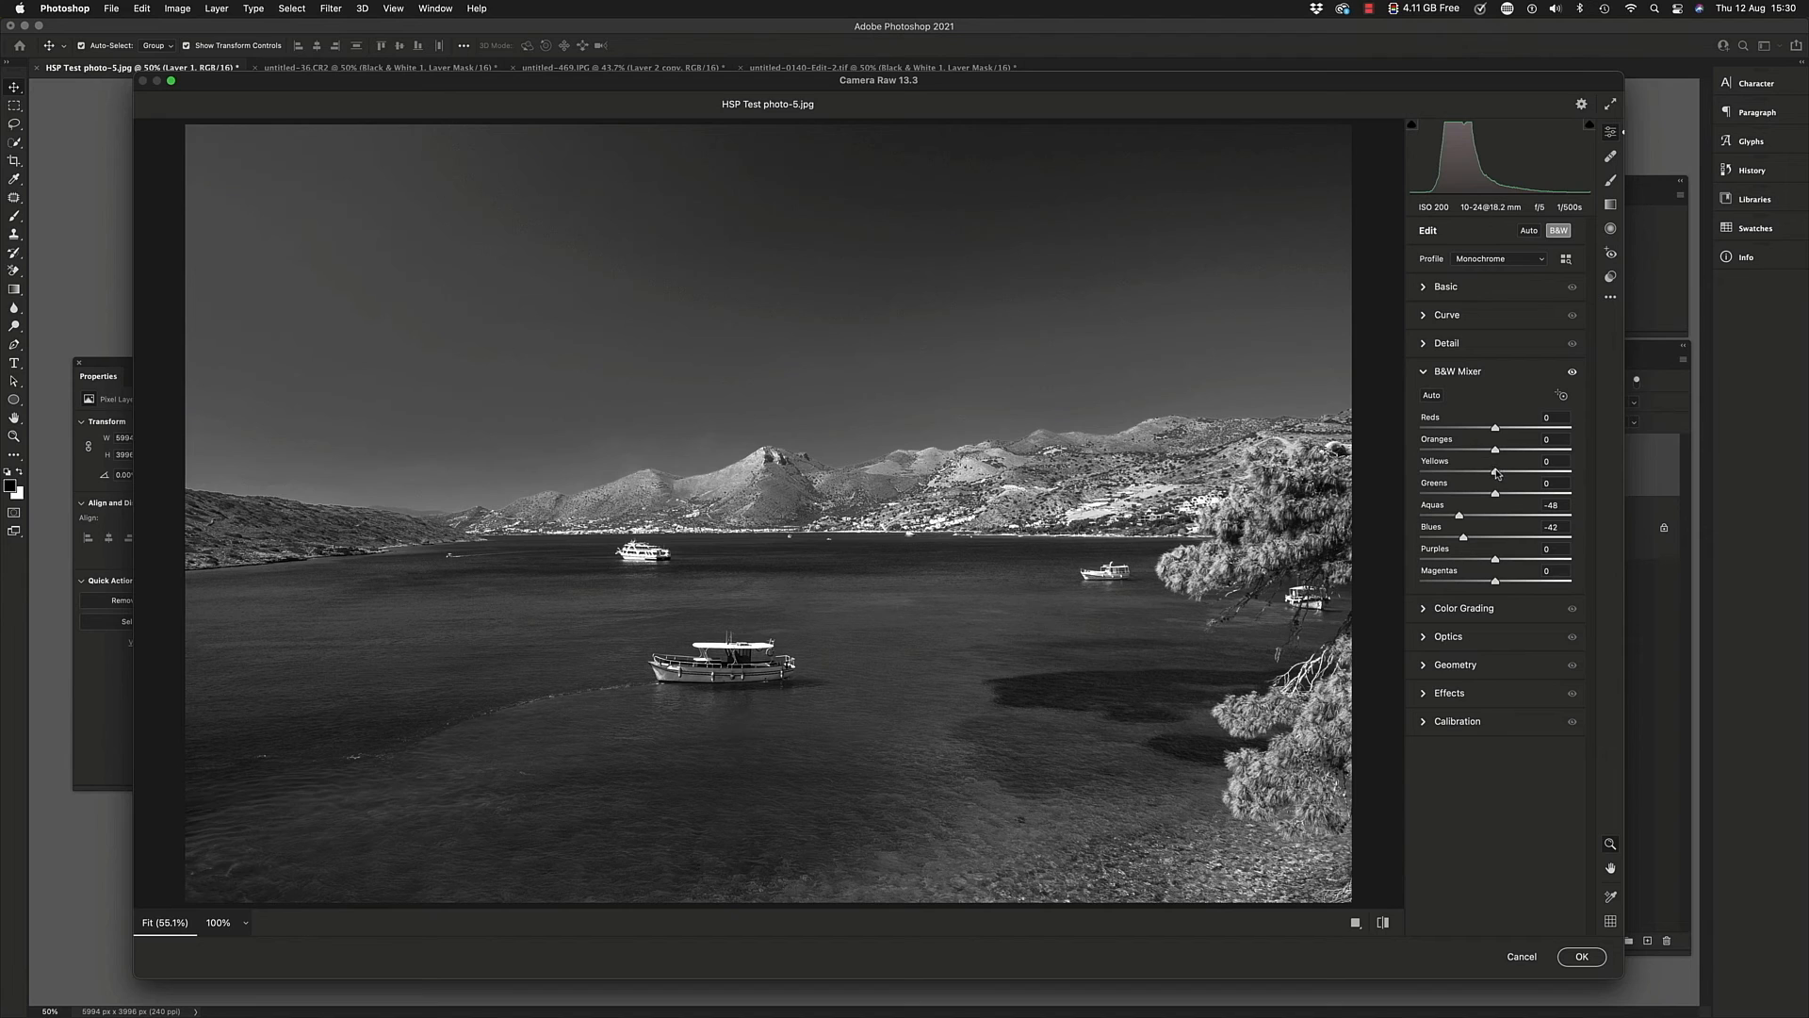
left_click_drag(1497, 473, 1519, 469)
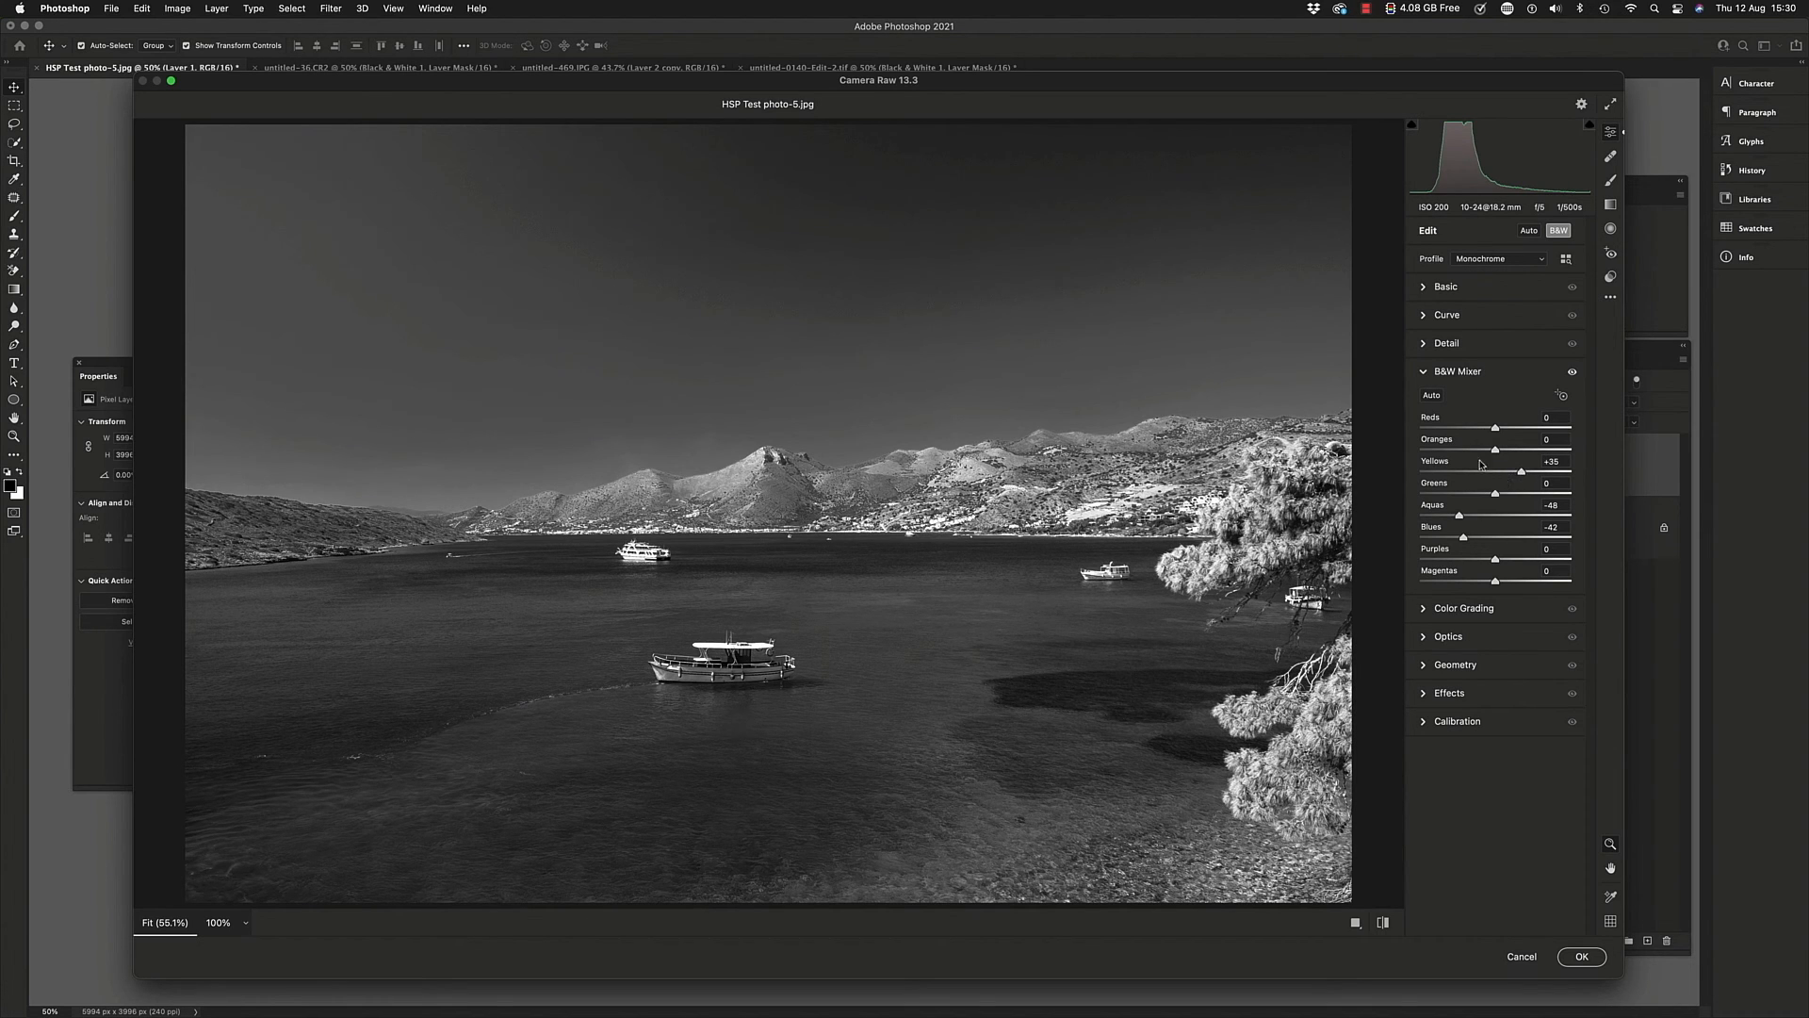
left_click_drag(1477, 452, 1469, 452)
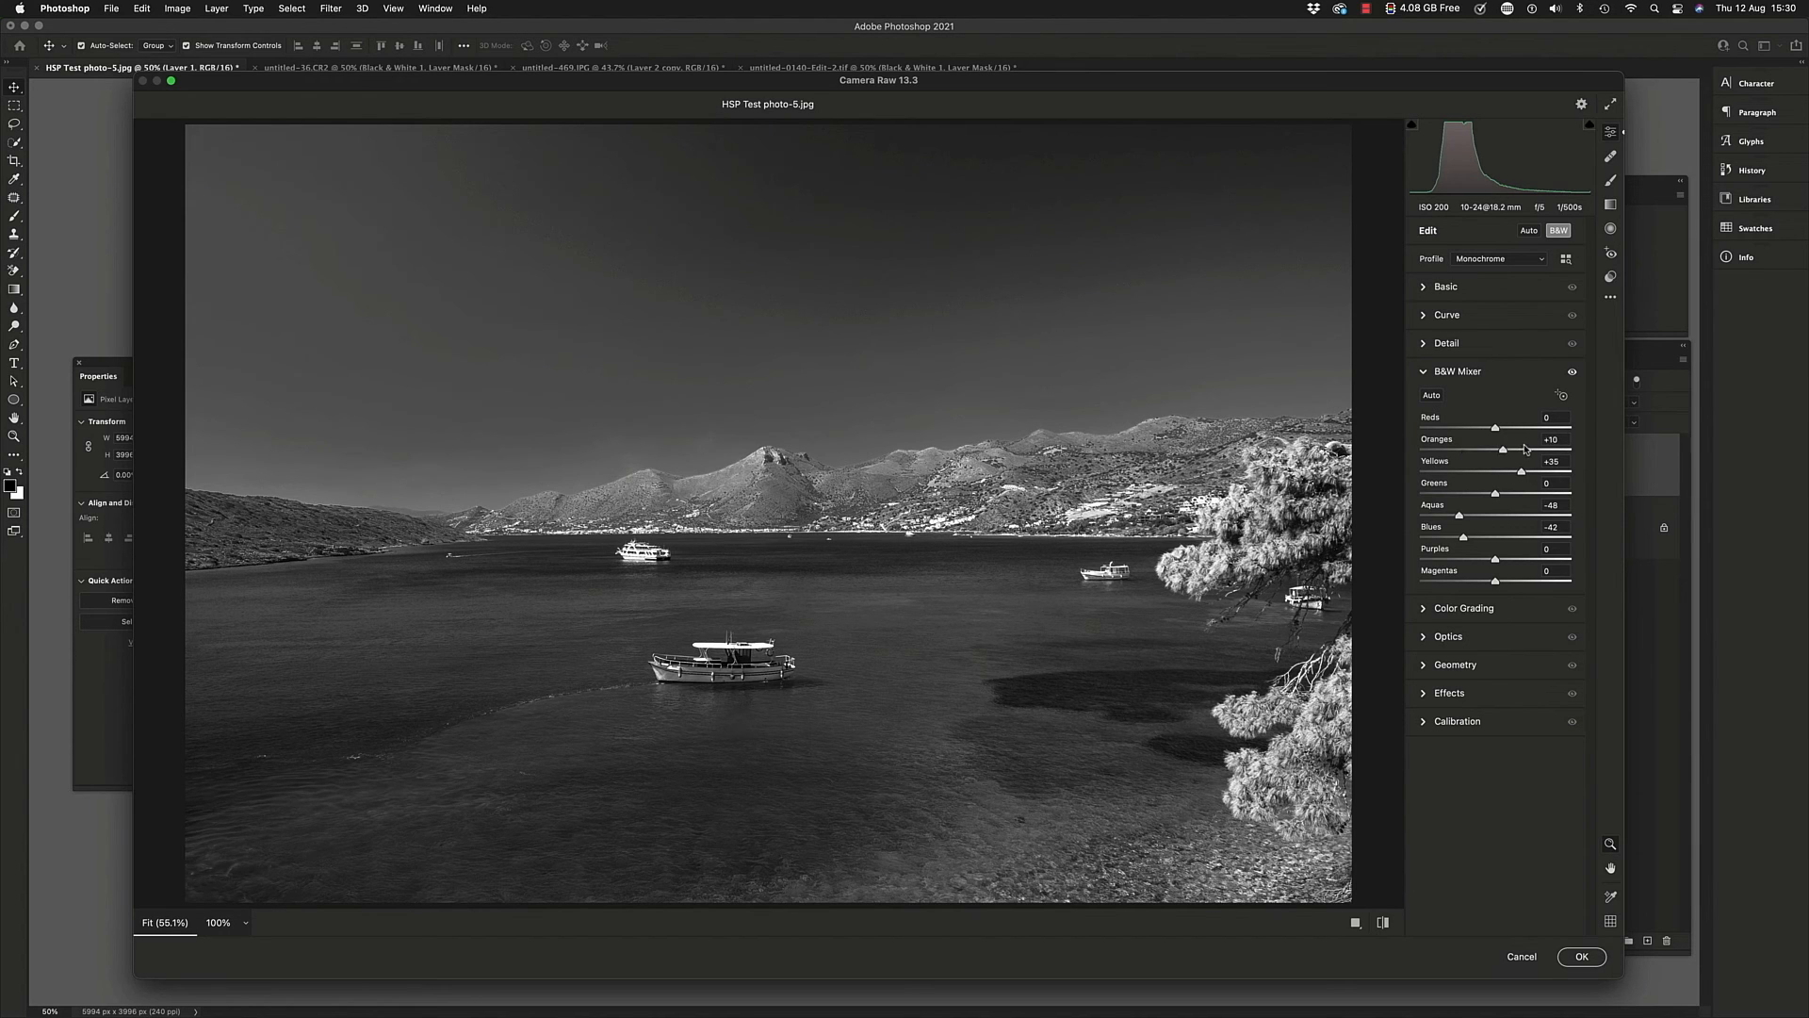
left_click_drag(1525, 450, 1511, 457)
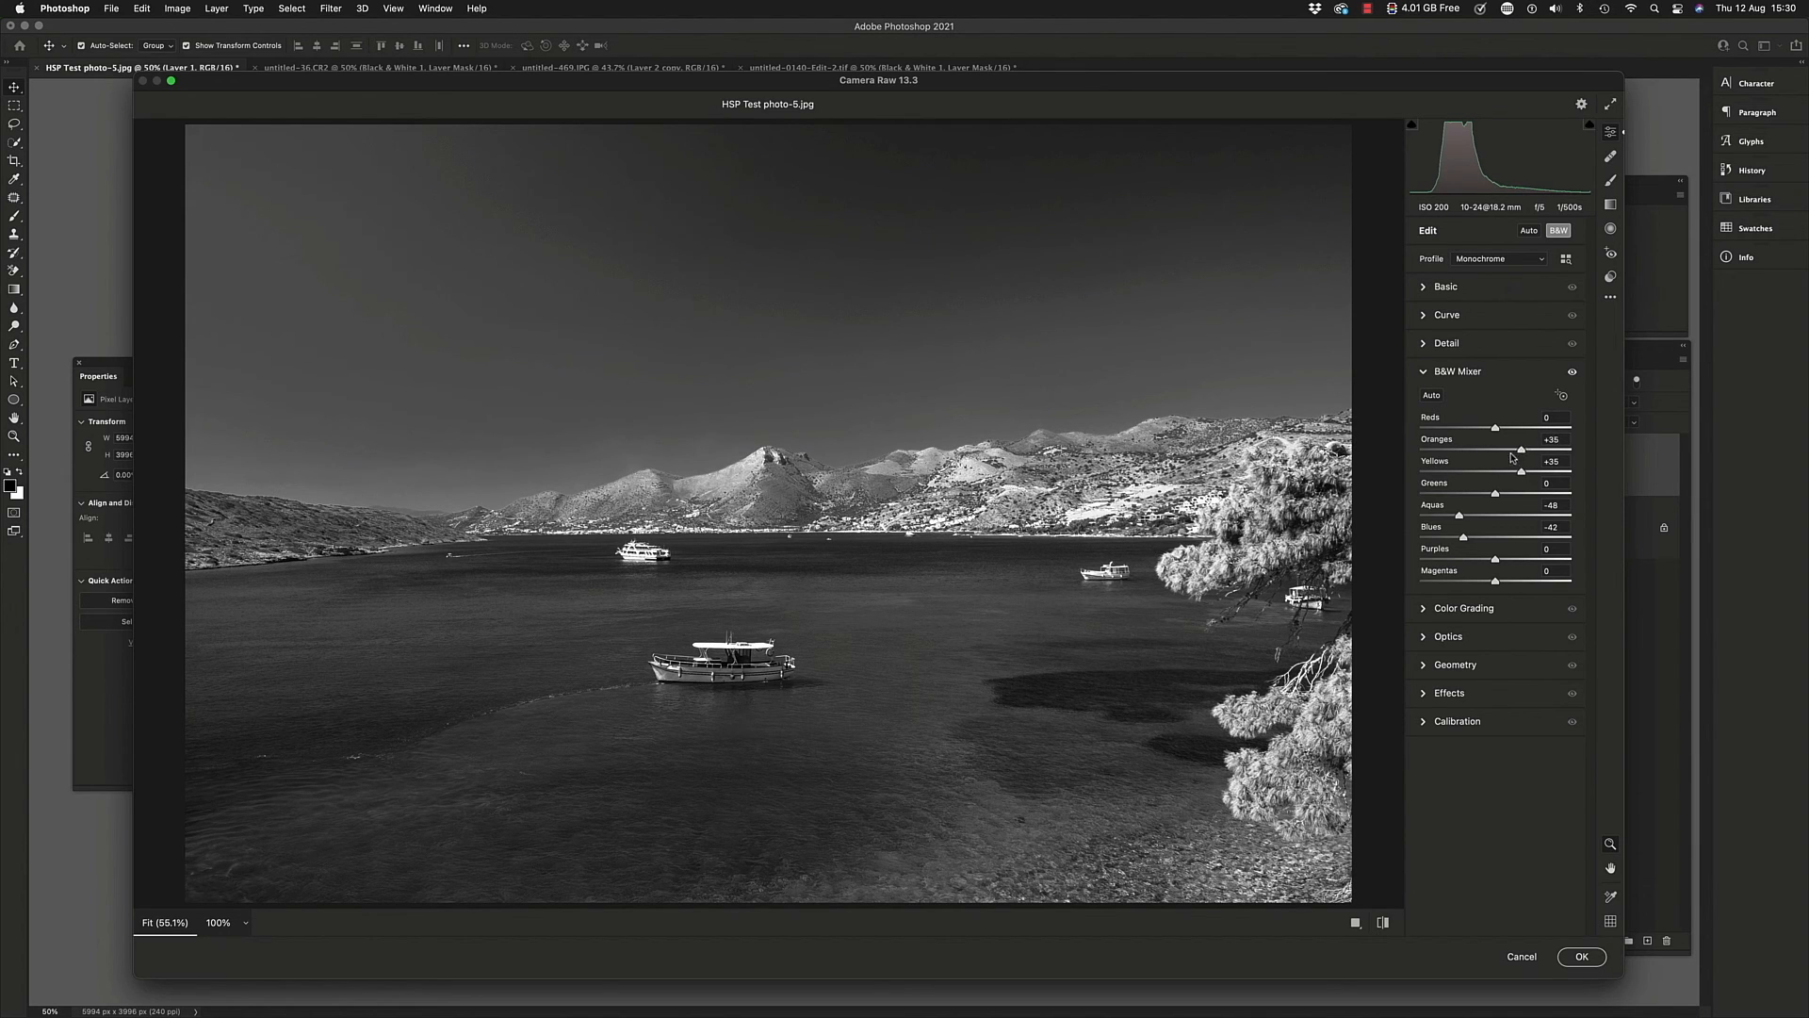